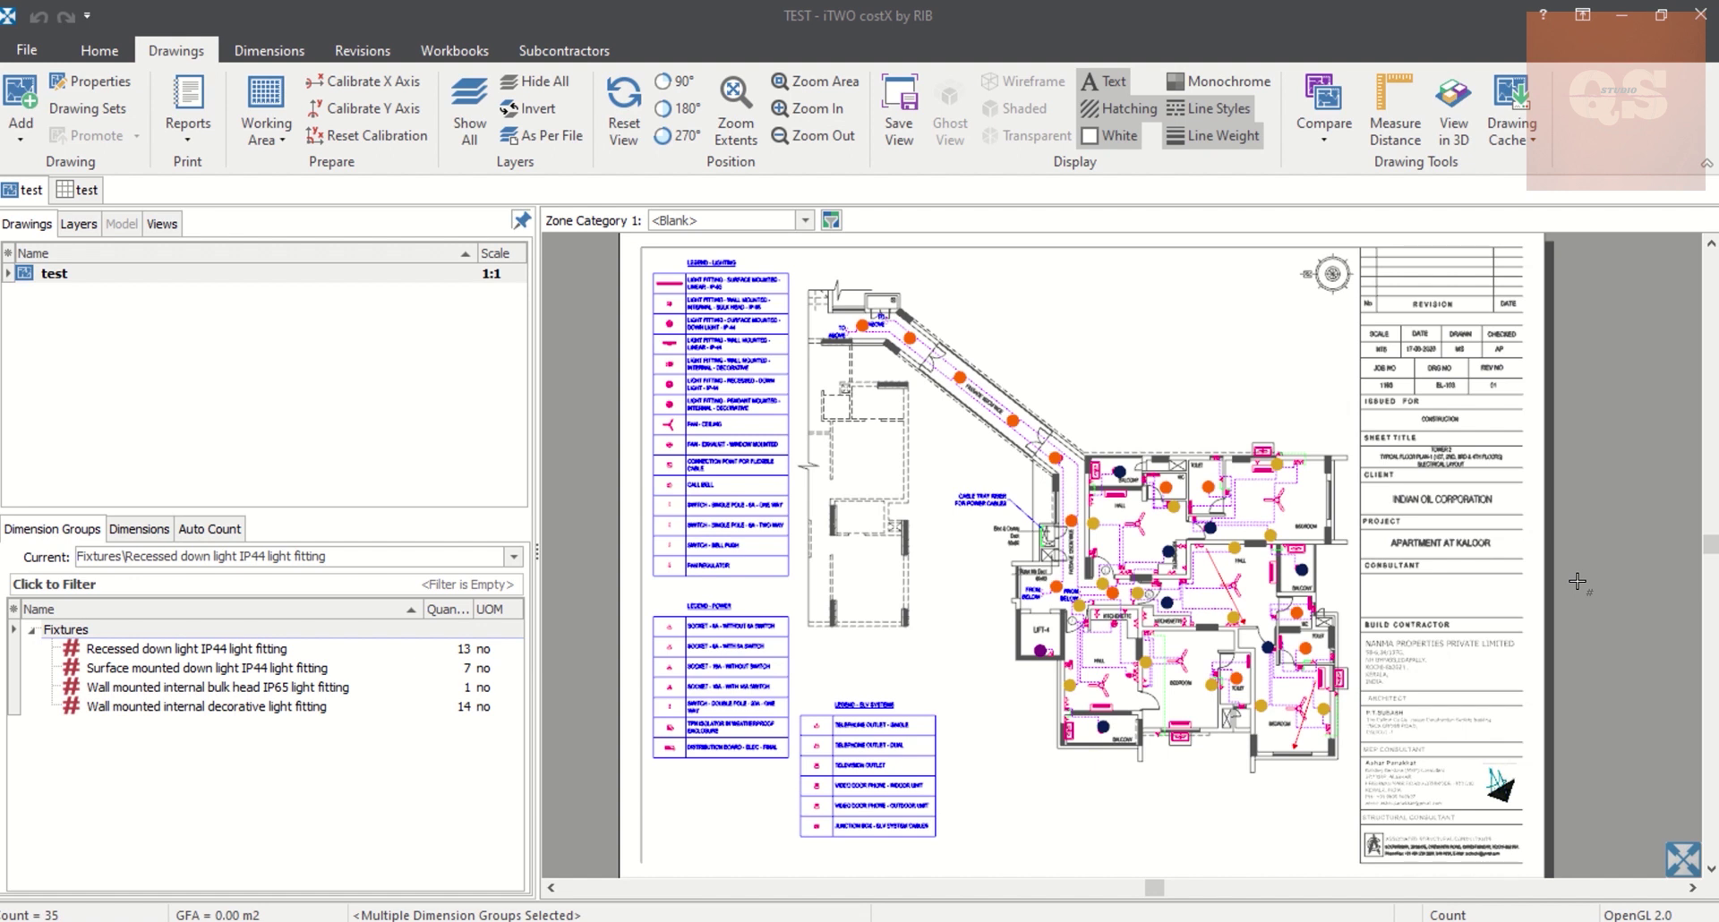
On the test drawing, display only the seven Surface mounted down light IP44 count markers
left_click(352, 532)
left_click(179, 652)
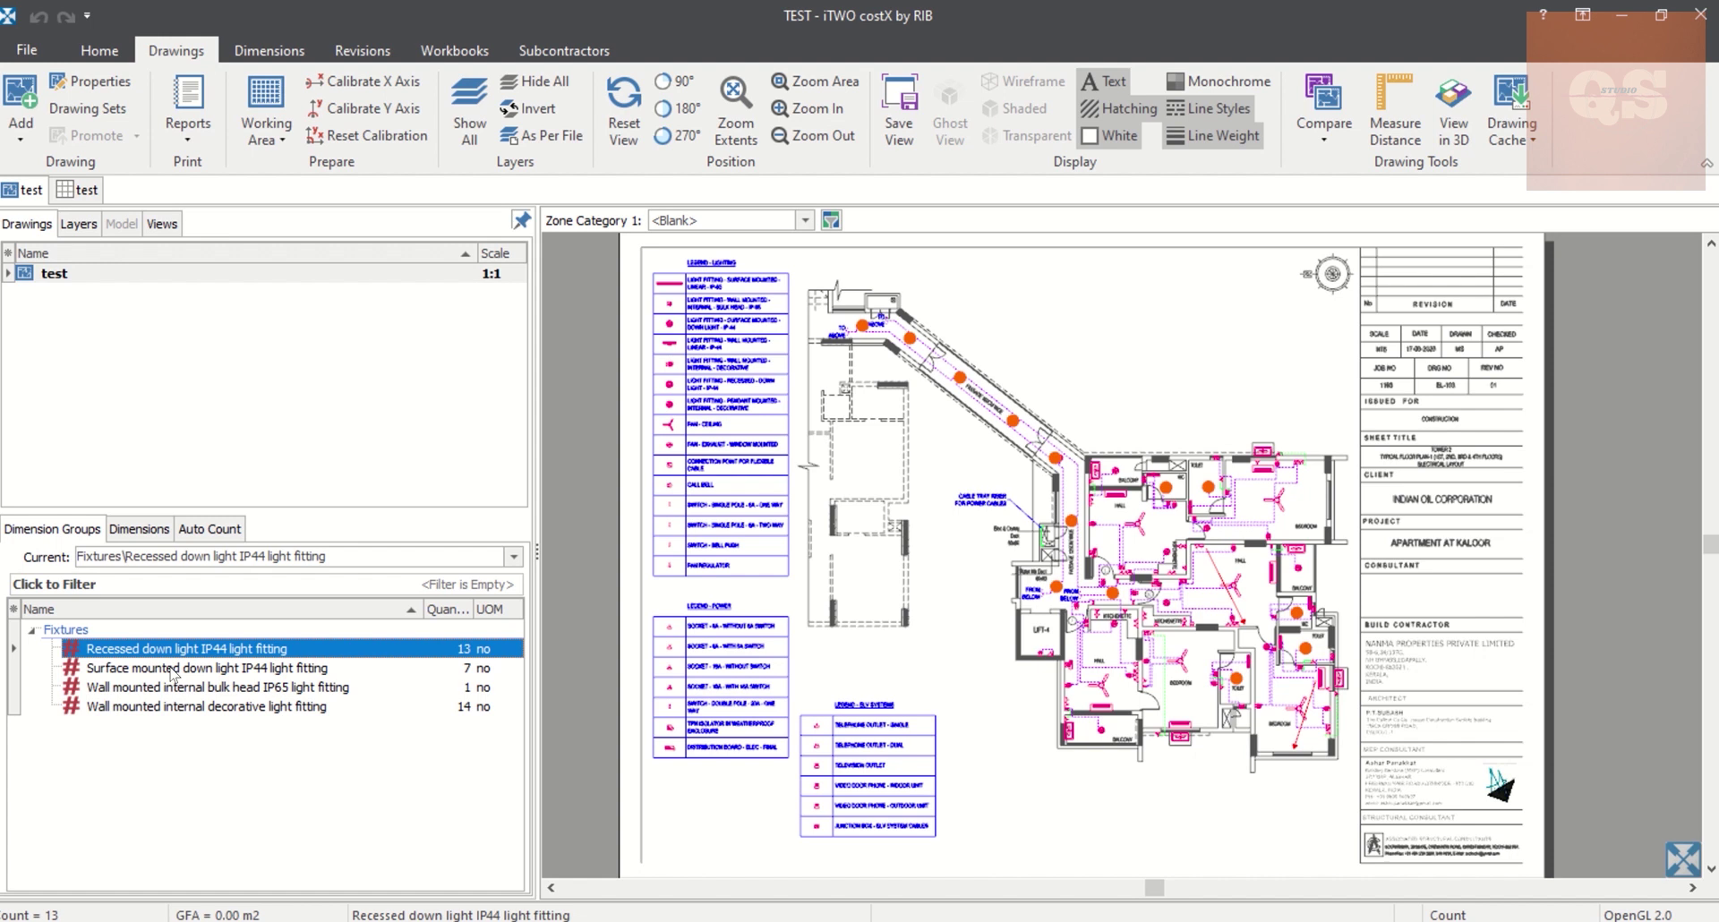
left_click(170, 669)
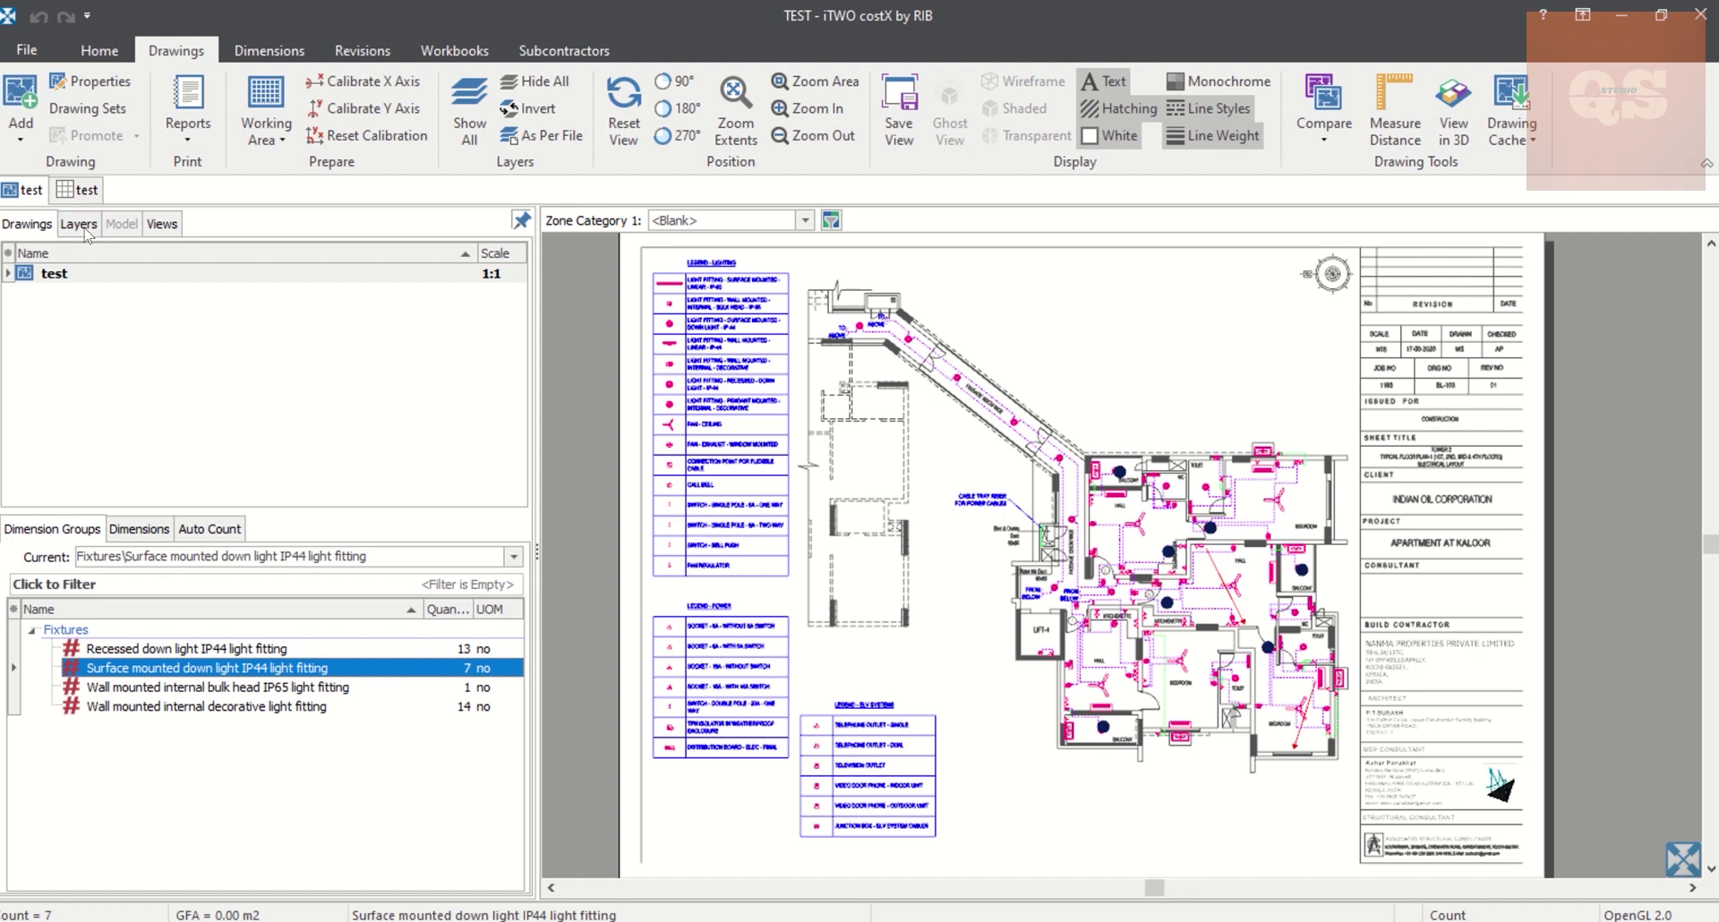
Hide every layer except '- LIGHTING' and zoom in and out on the magenta lighting symbols
left_click(91, 225)
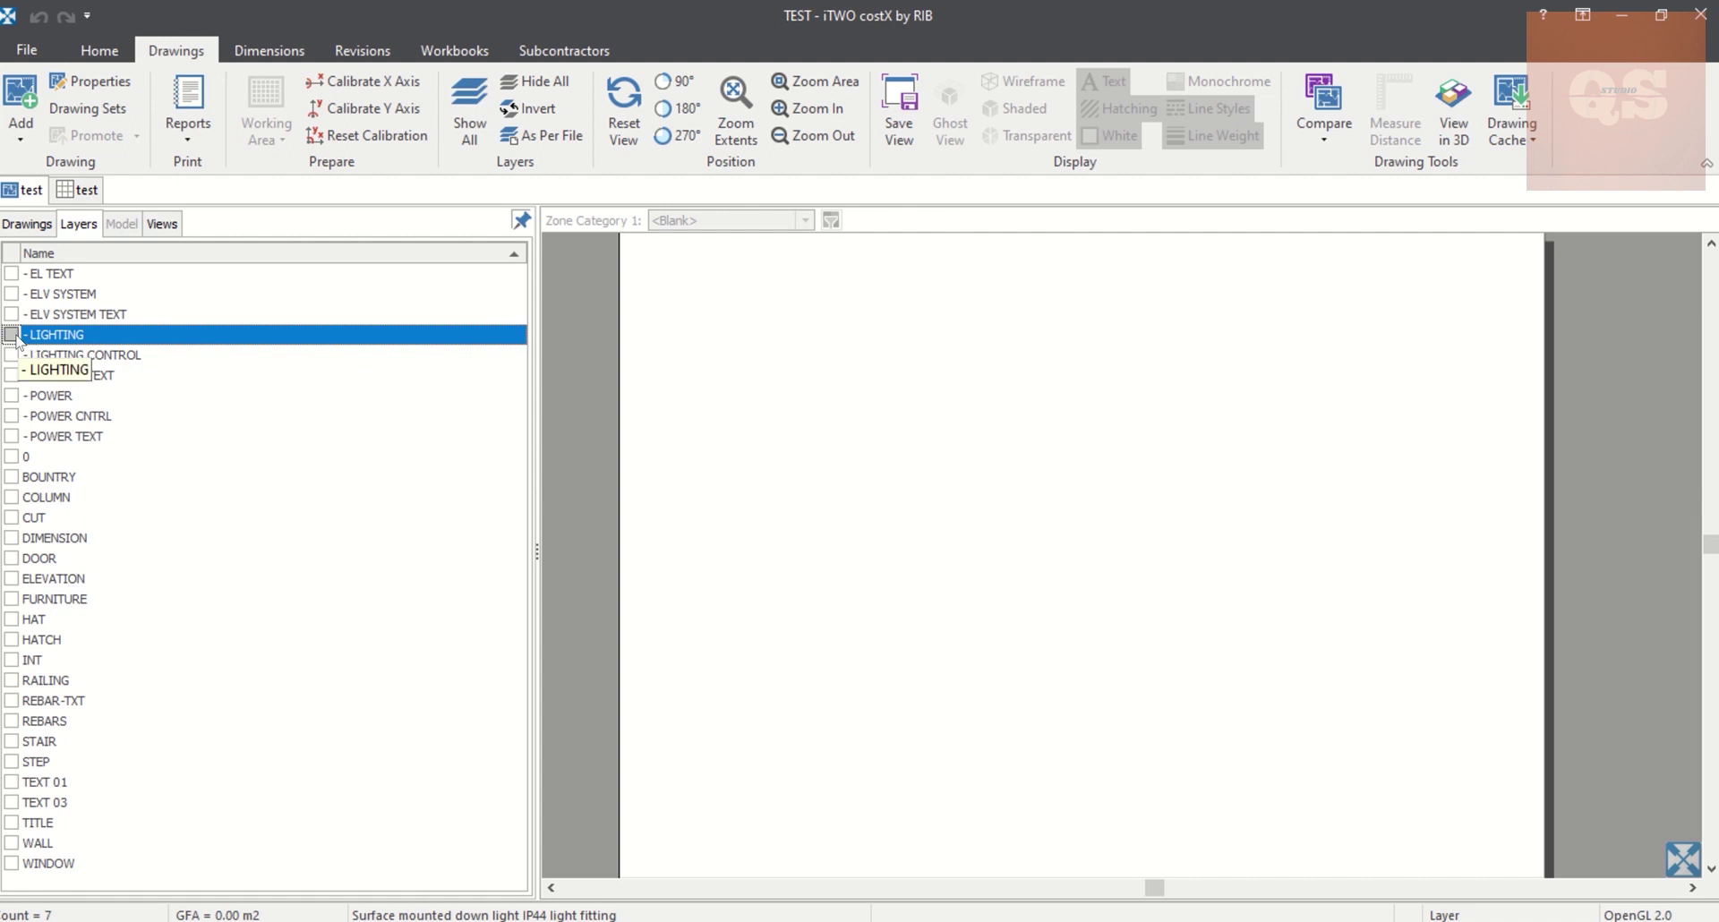
left_click(12, 334)
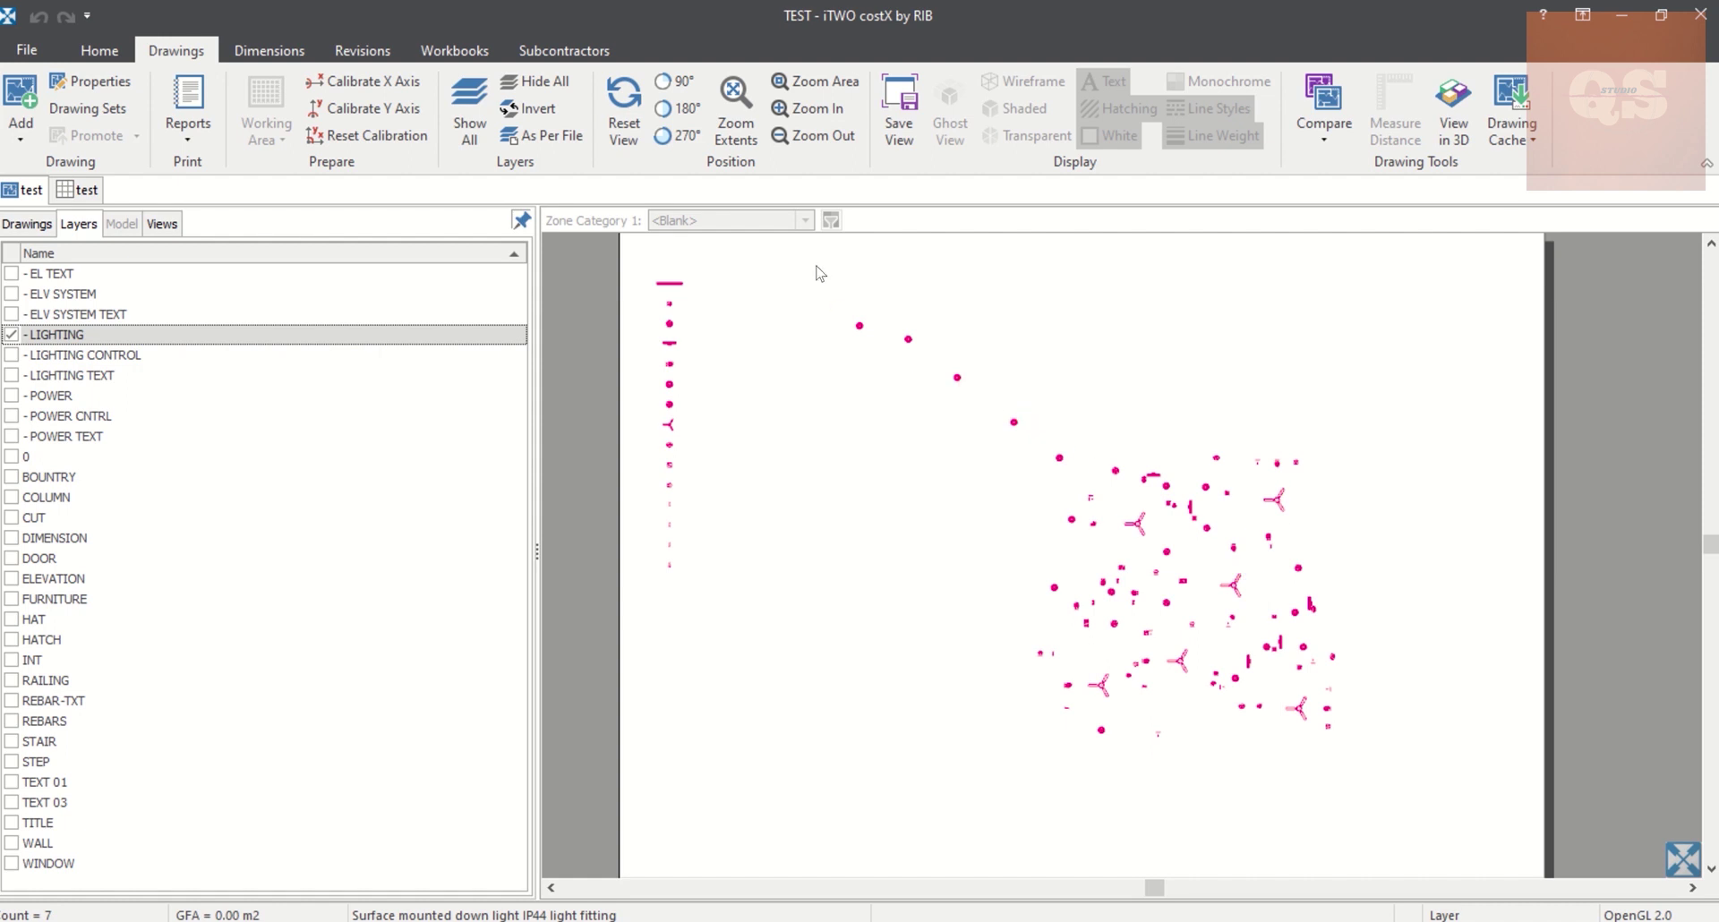
scroll(959, 385, "up", 5)
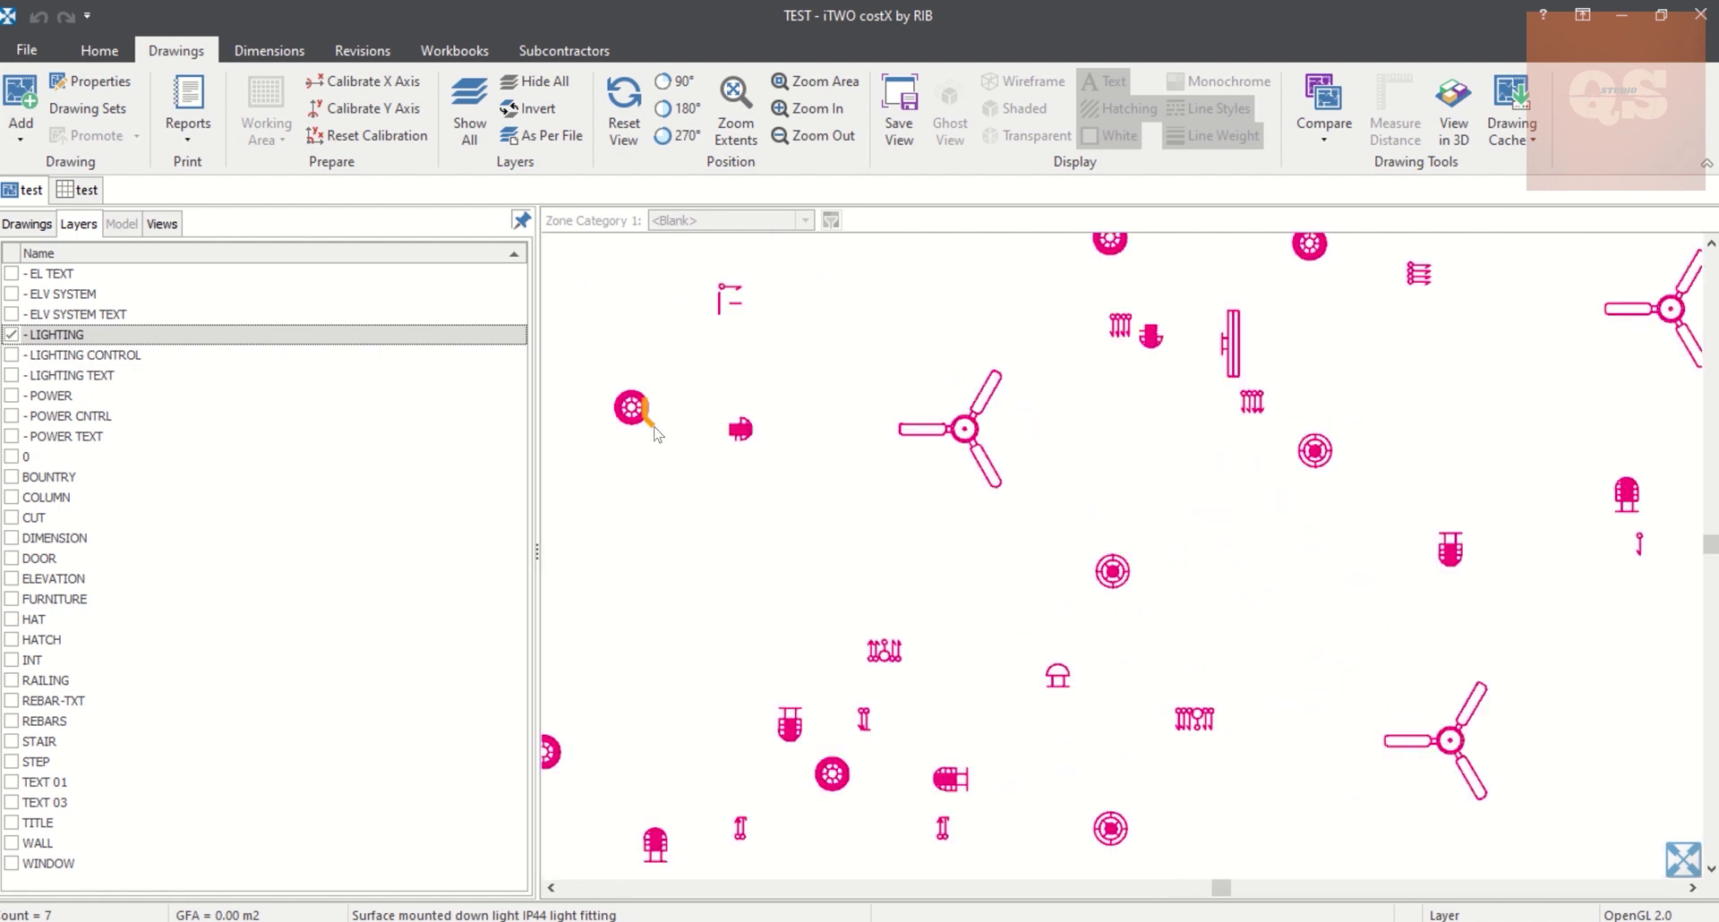
scroll(985, 407, "down", 5)
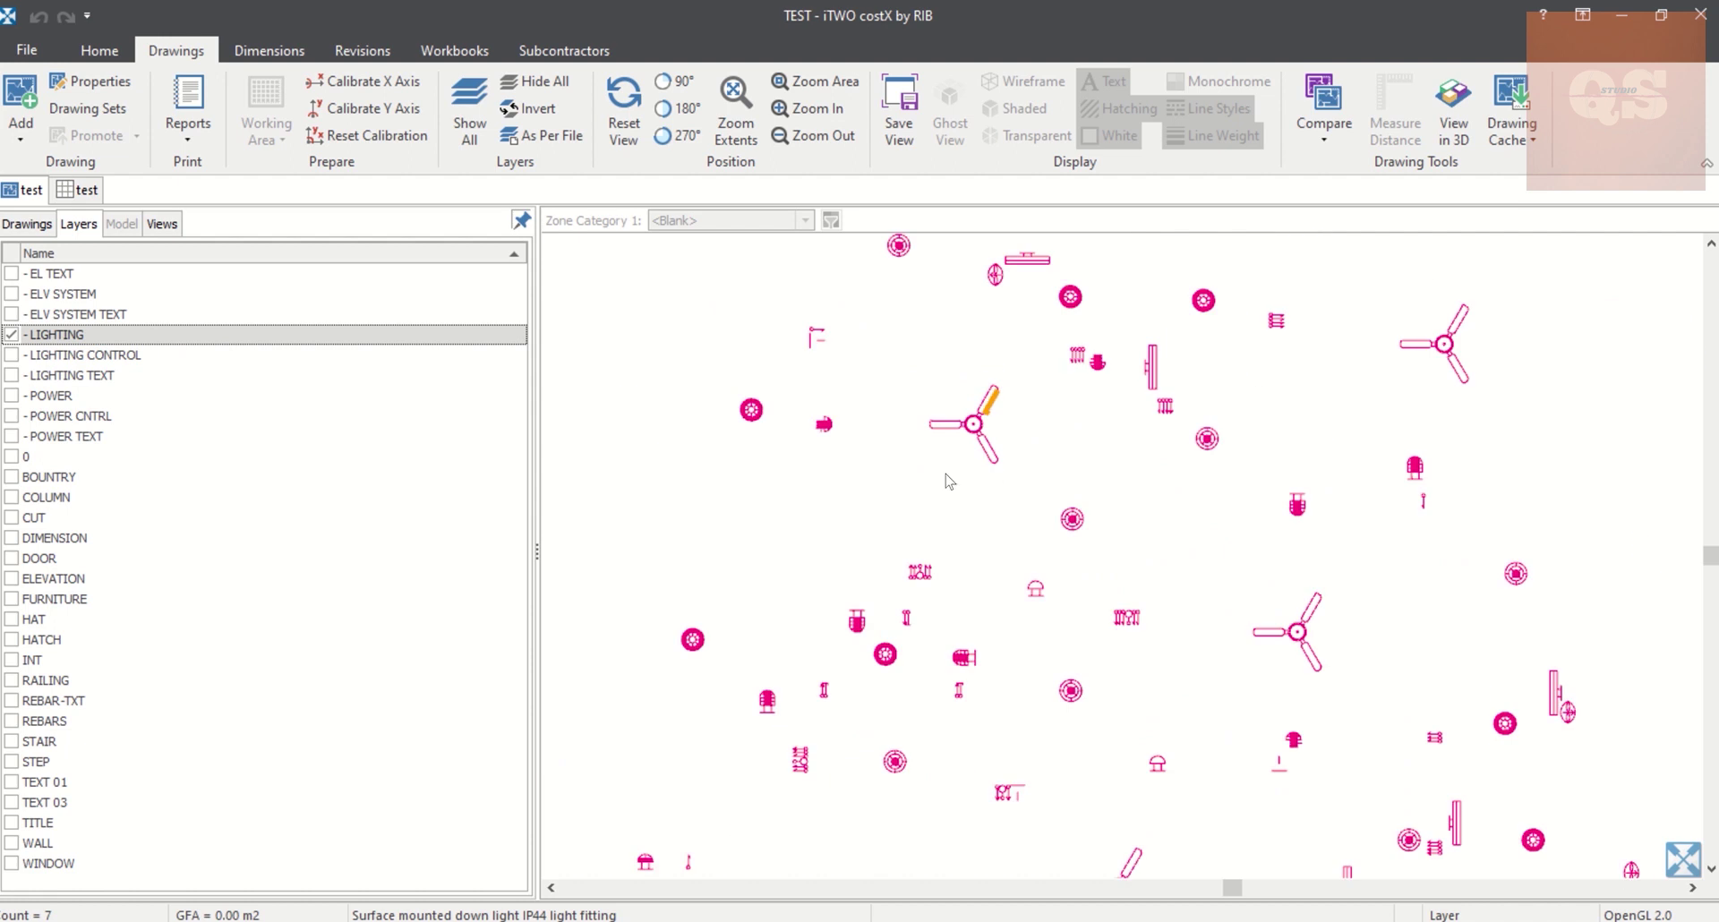
scroll(848, 673, "up", 5)
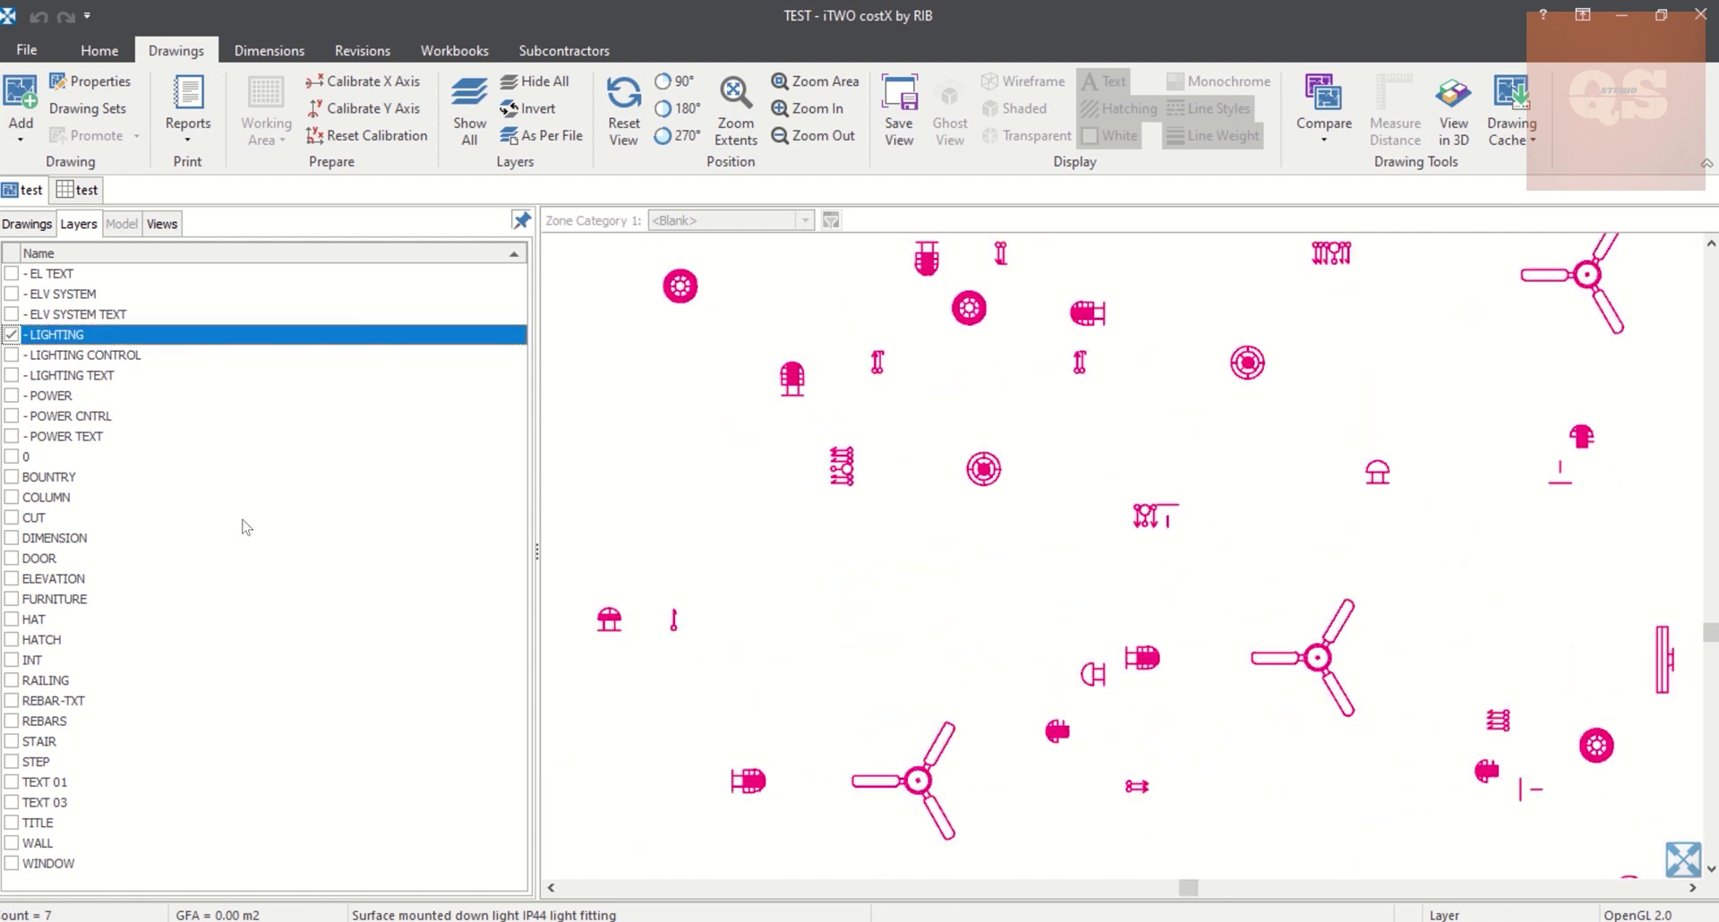
scroll(1034, 488, "down", 4)
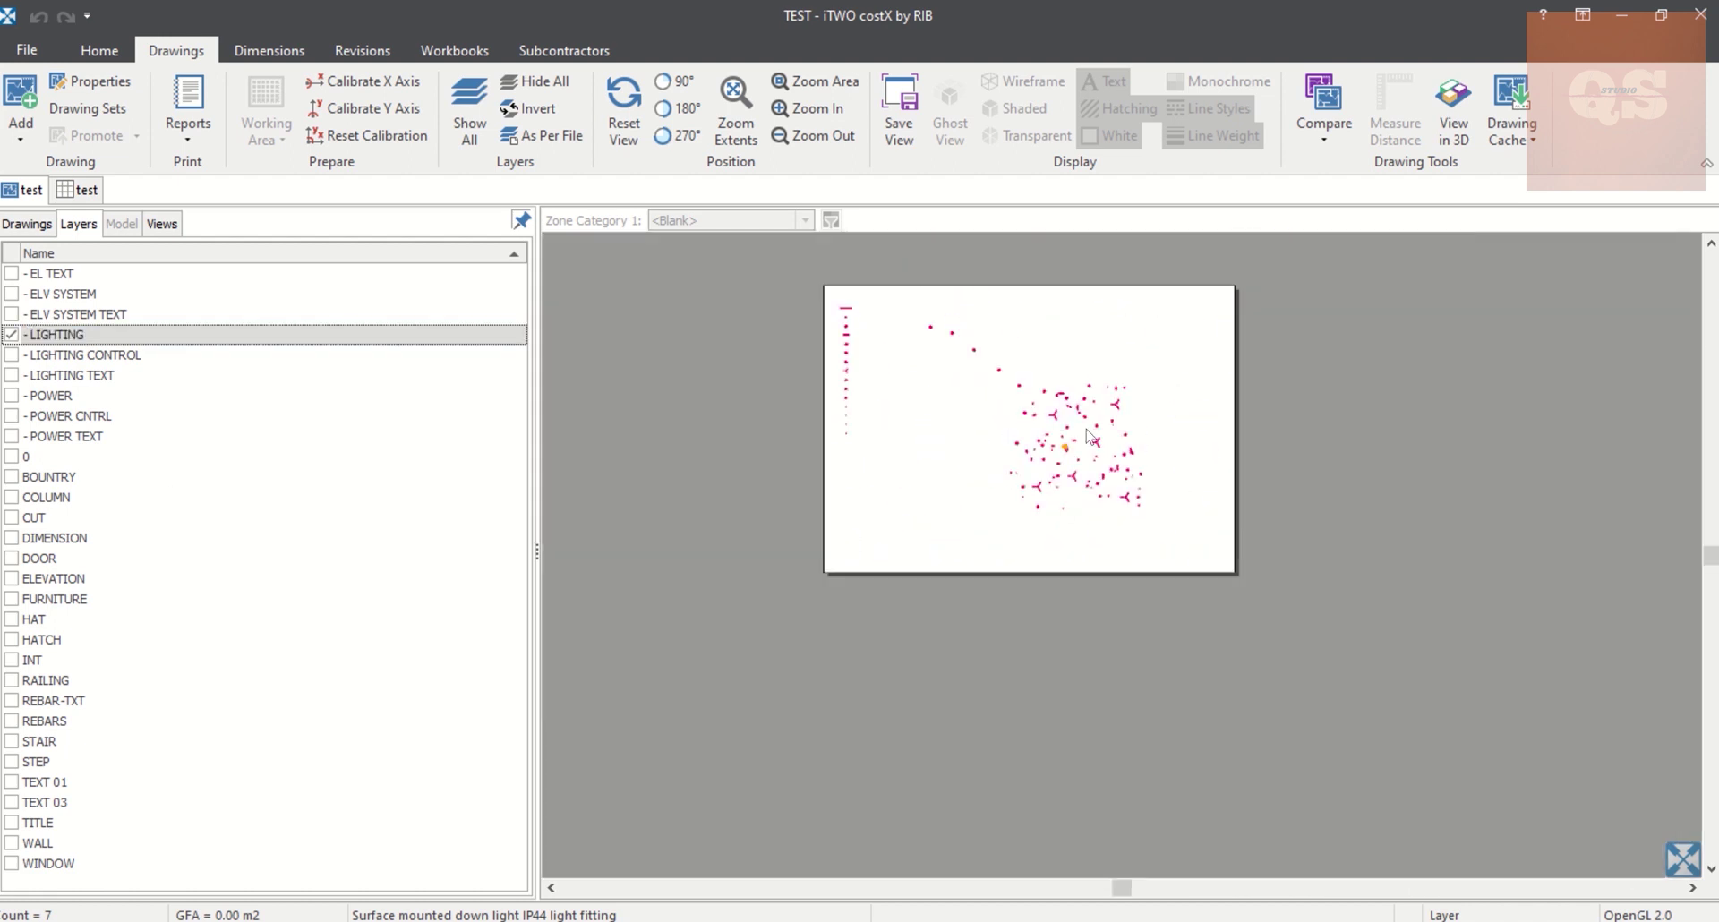
Show all four Fixtures dimension group counts together on the lighting-only drawing
left_click(29, 224)
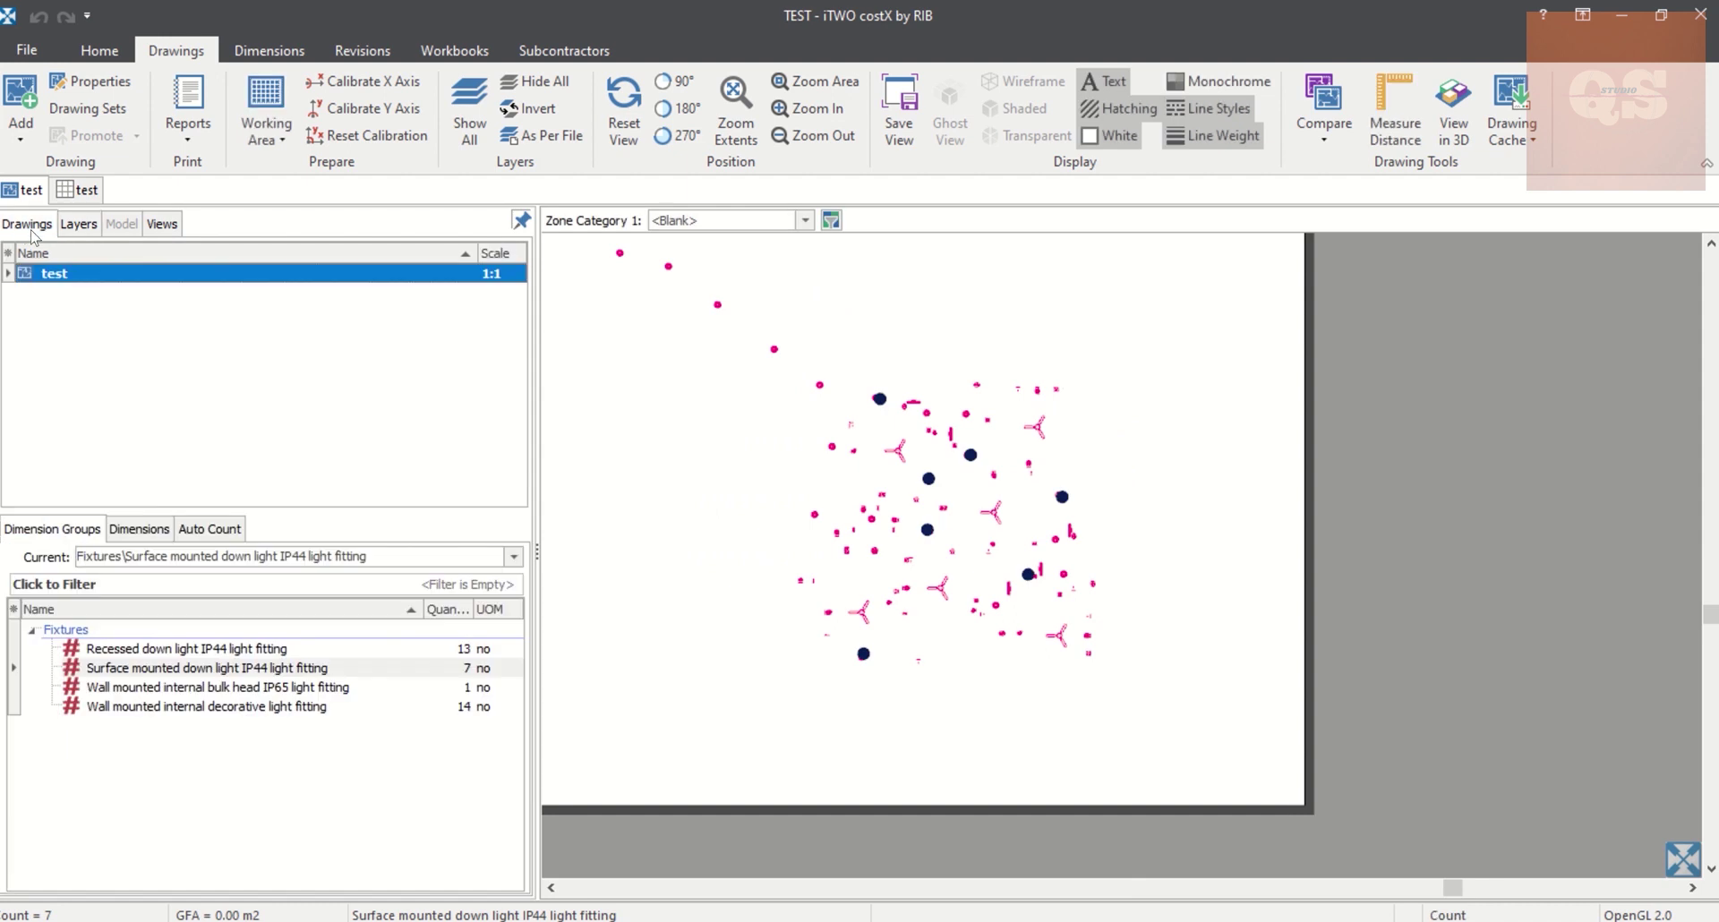
left_click(105, 636)
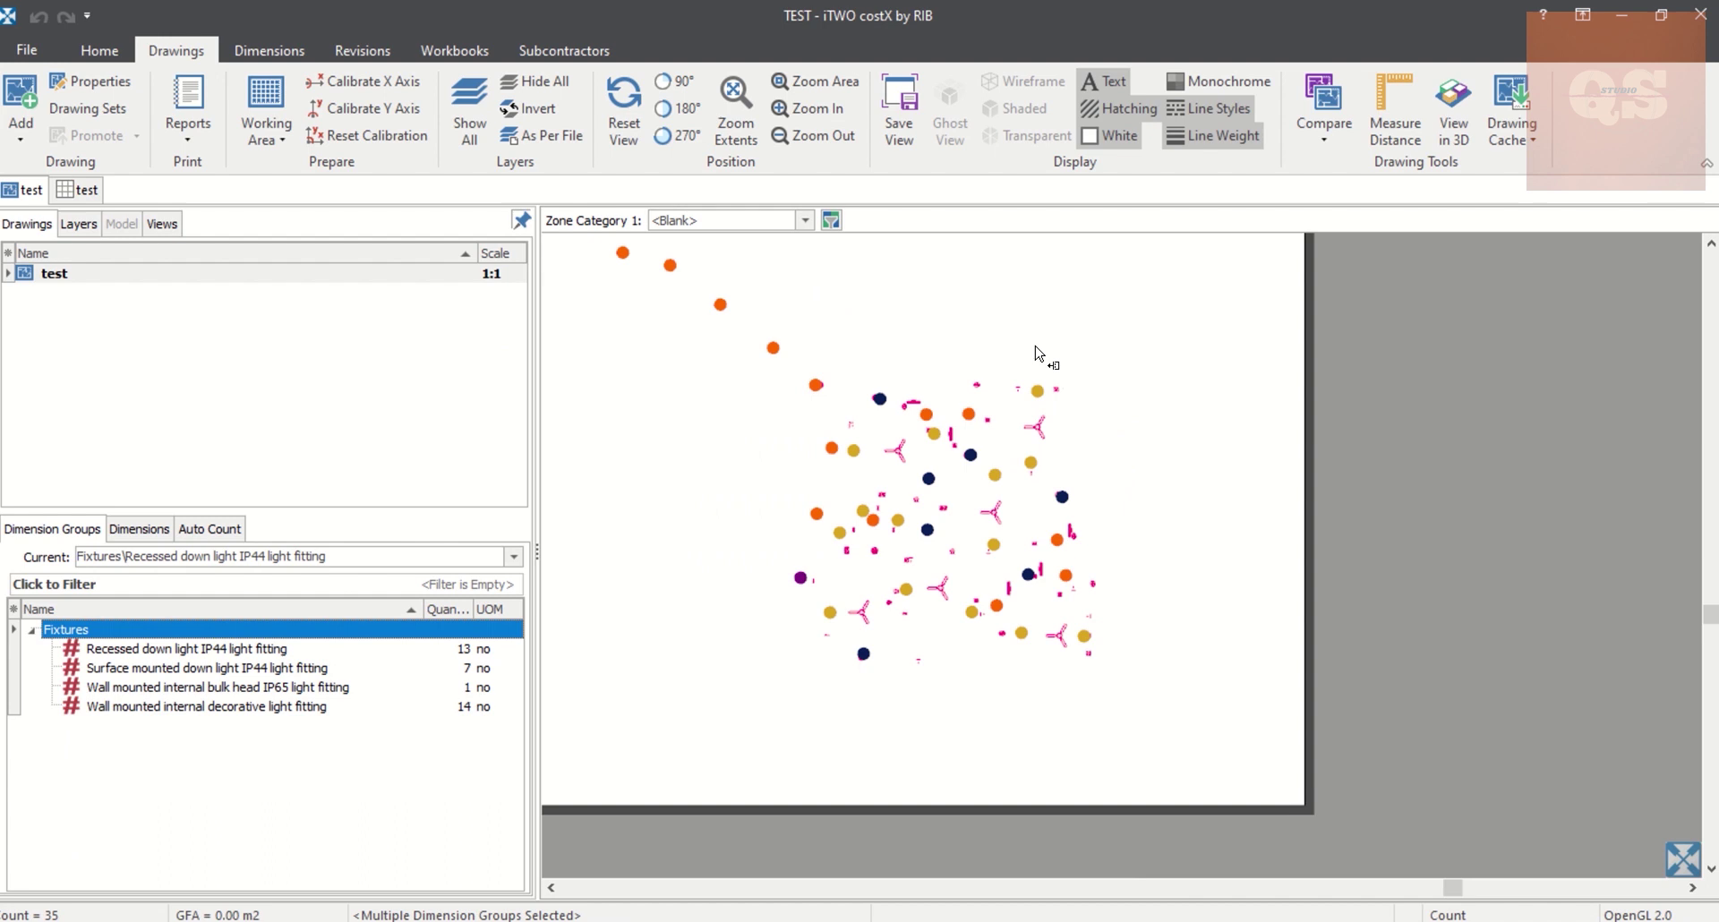
scroll(935, 394, "down", 1)
scroll(942, 402, "up", 3)
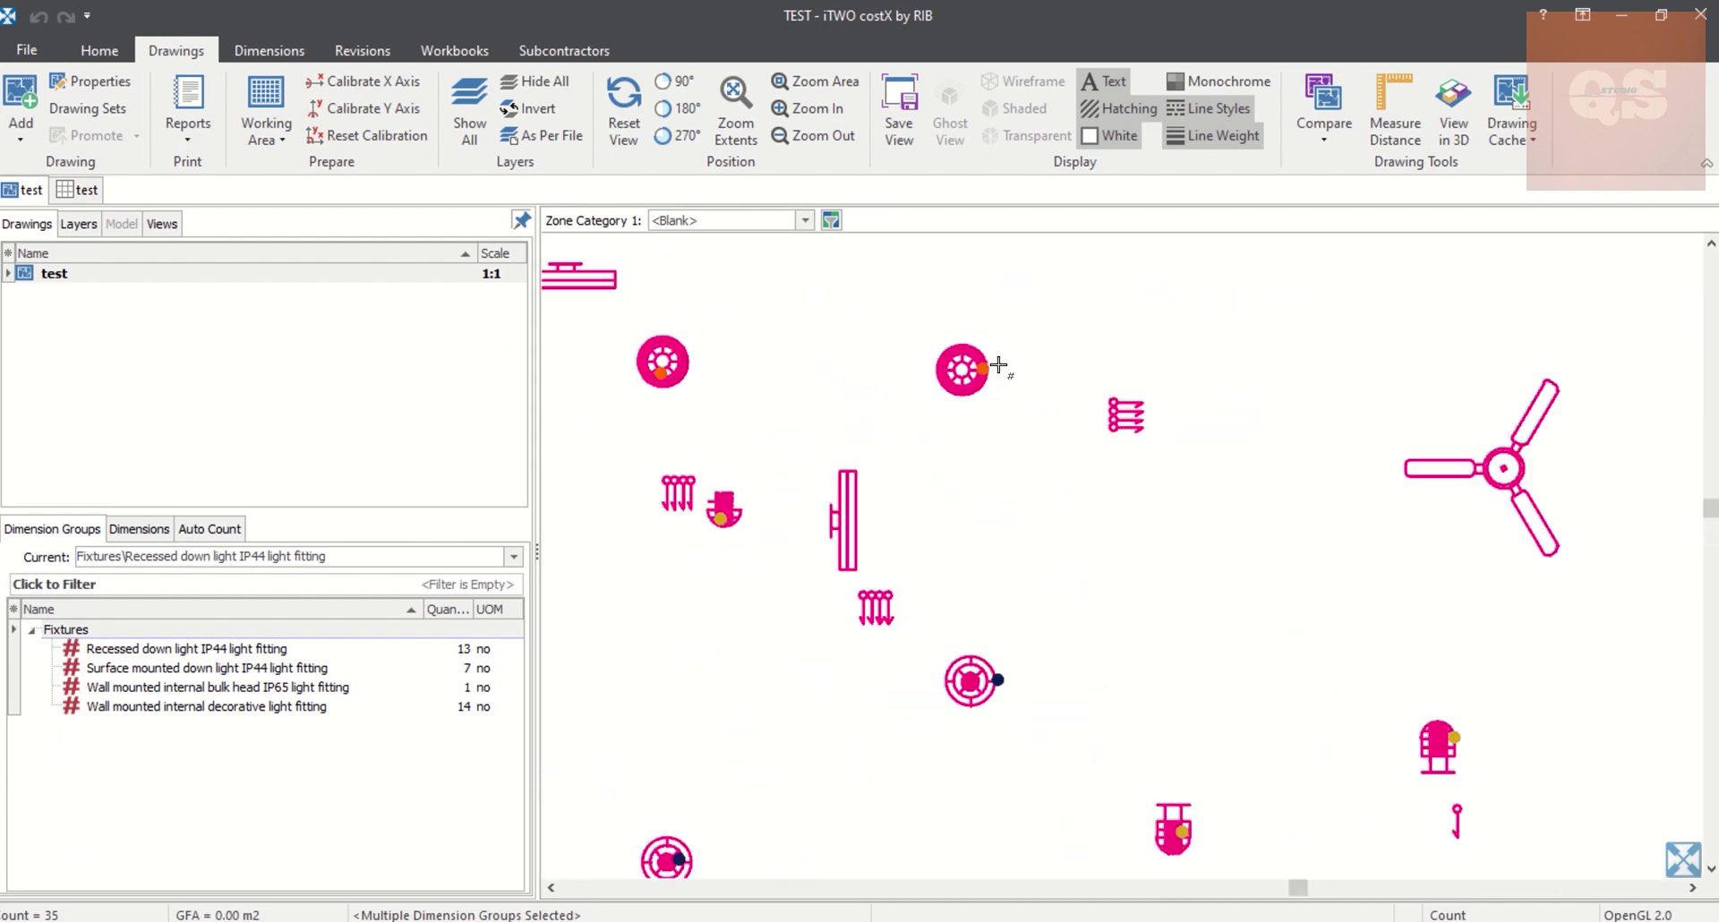
scroll(940, 408, "down", 3)
left_click_drag(824, 366, 820, 412)
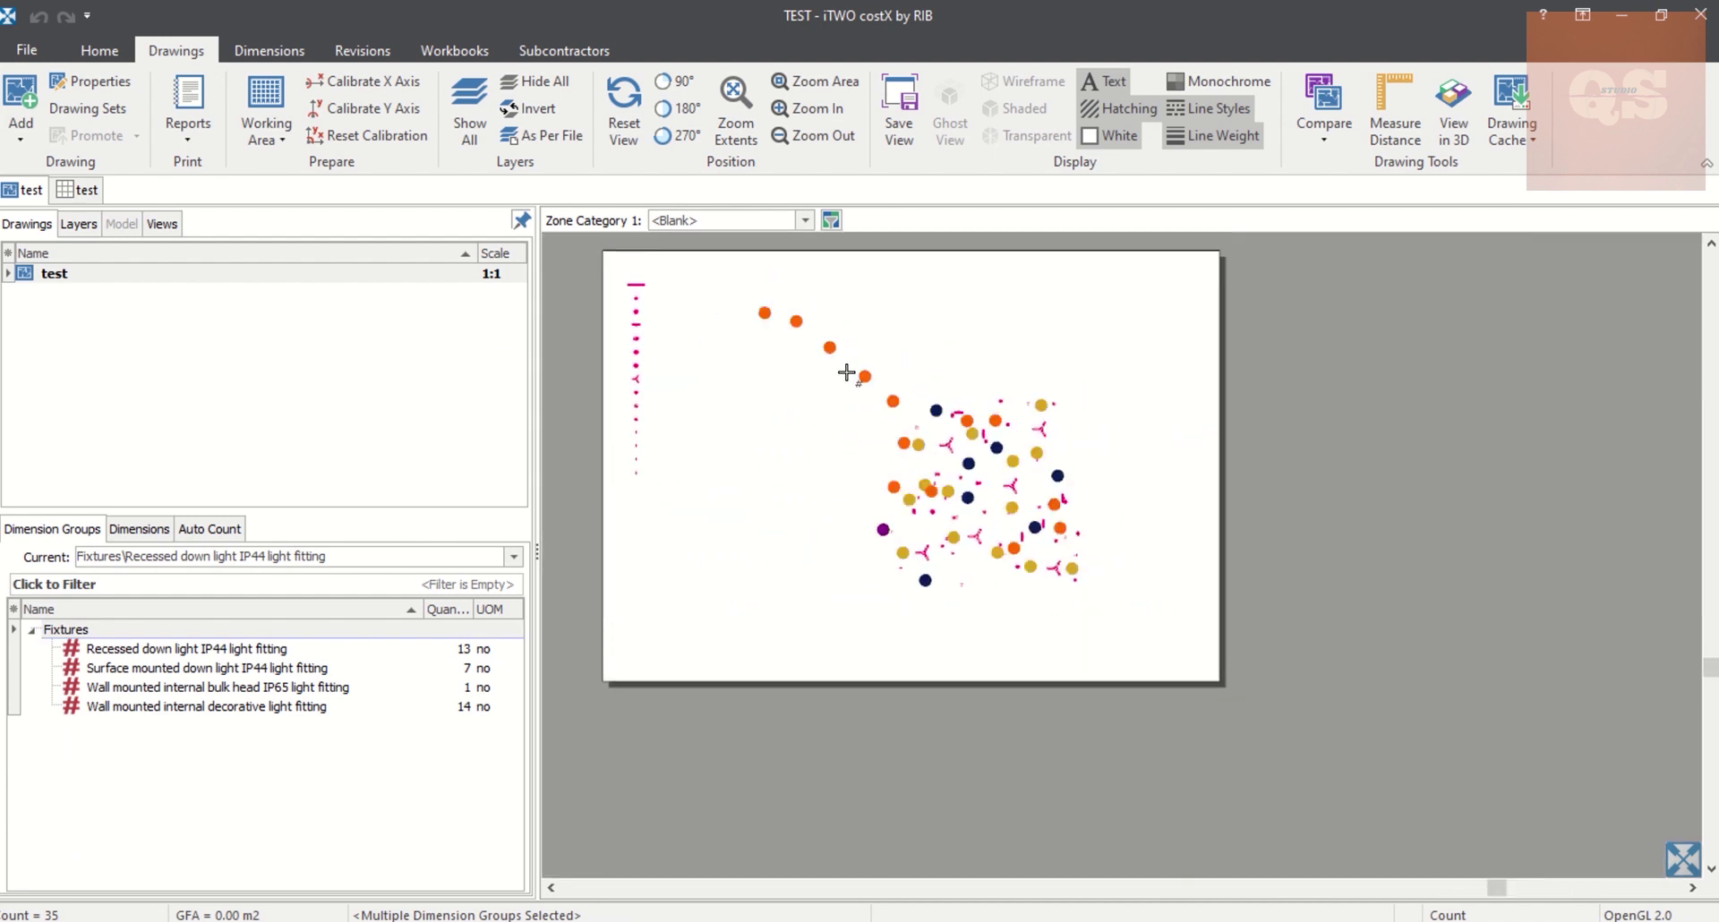
Zoom and pan across the lighting symbols to check the 13, 7, 1 and 14 count markers
scroll(846, 371, "up", 2)
scroll(723, 376, "down", 1)
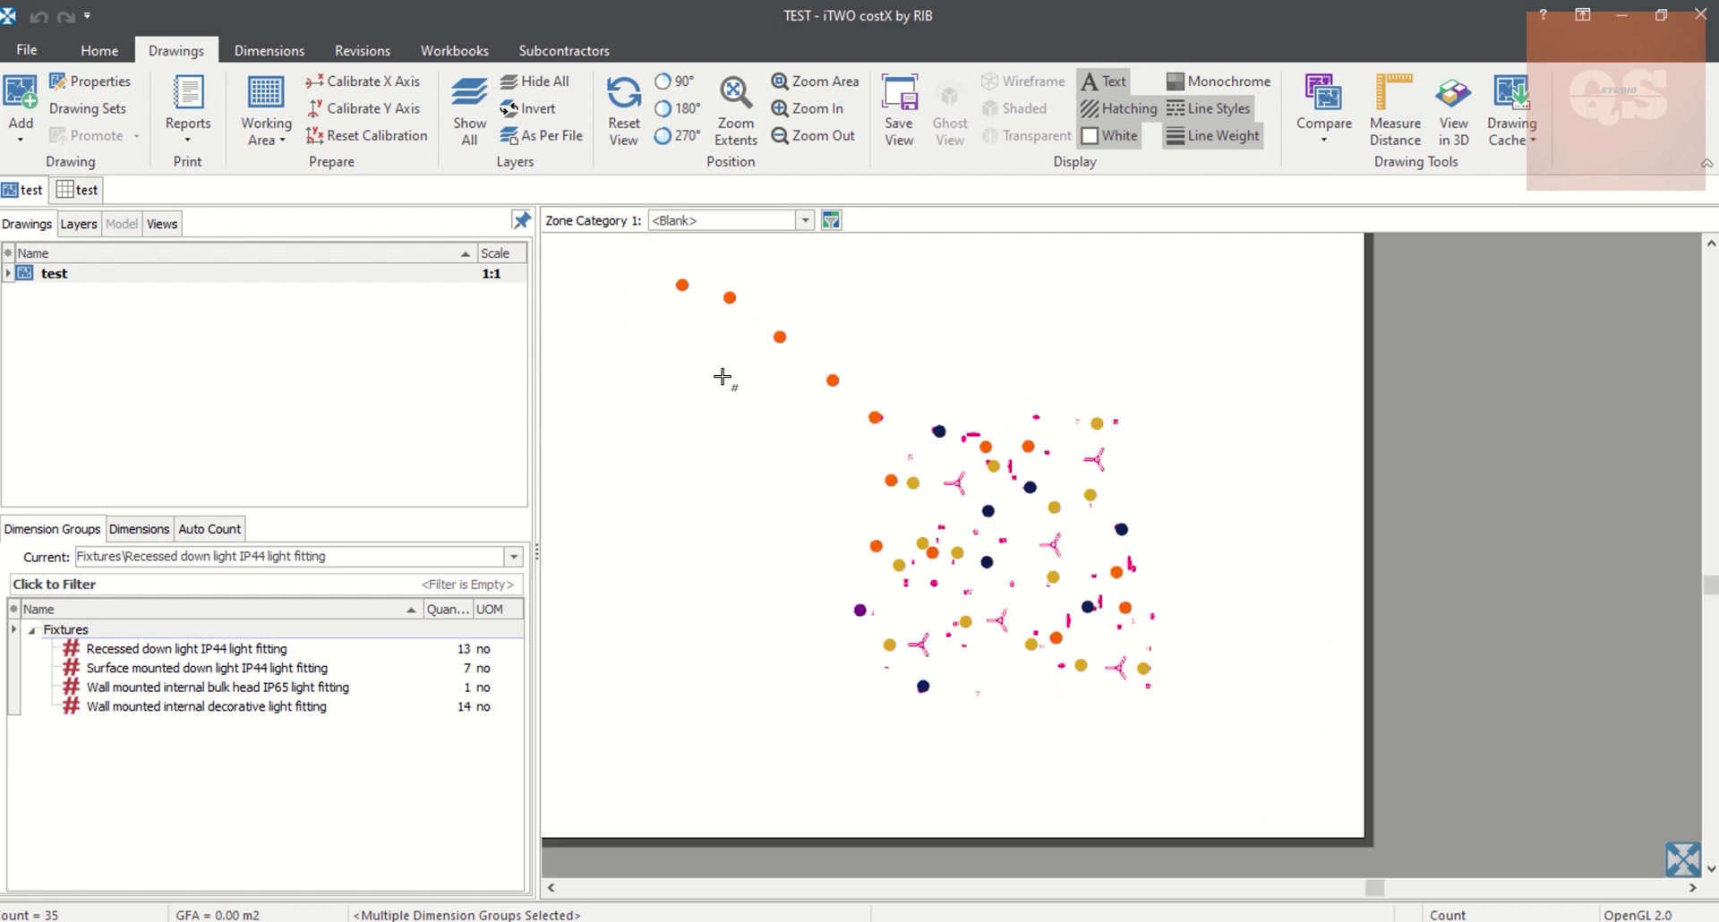
scroll(862, 651, "up", 1)
scroll(817, 444, "down", 1)
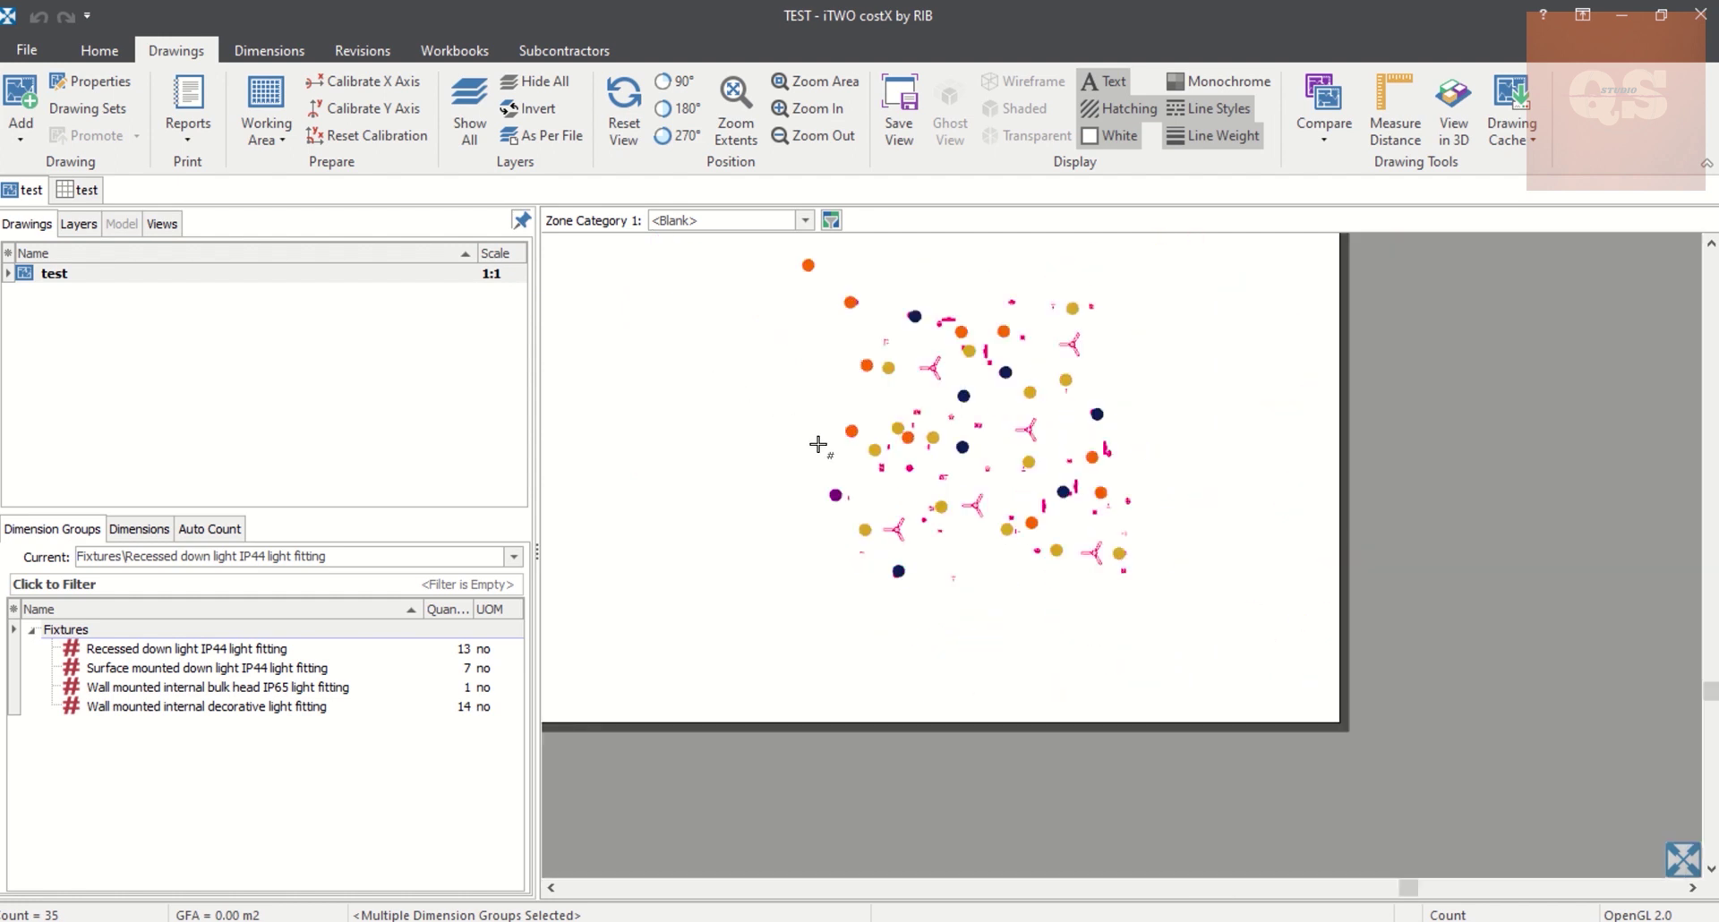
scroll(883, 407, "down", 1)
scroll(889, 395, "up", 1)
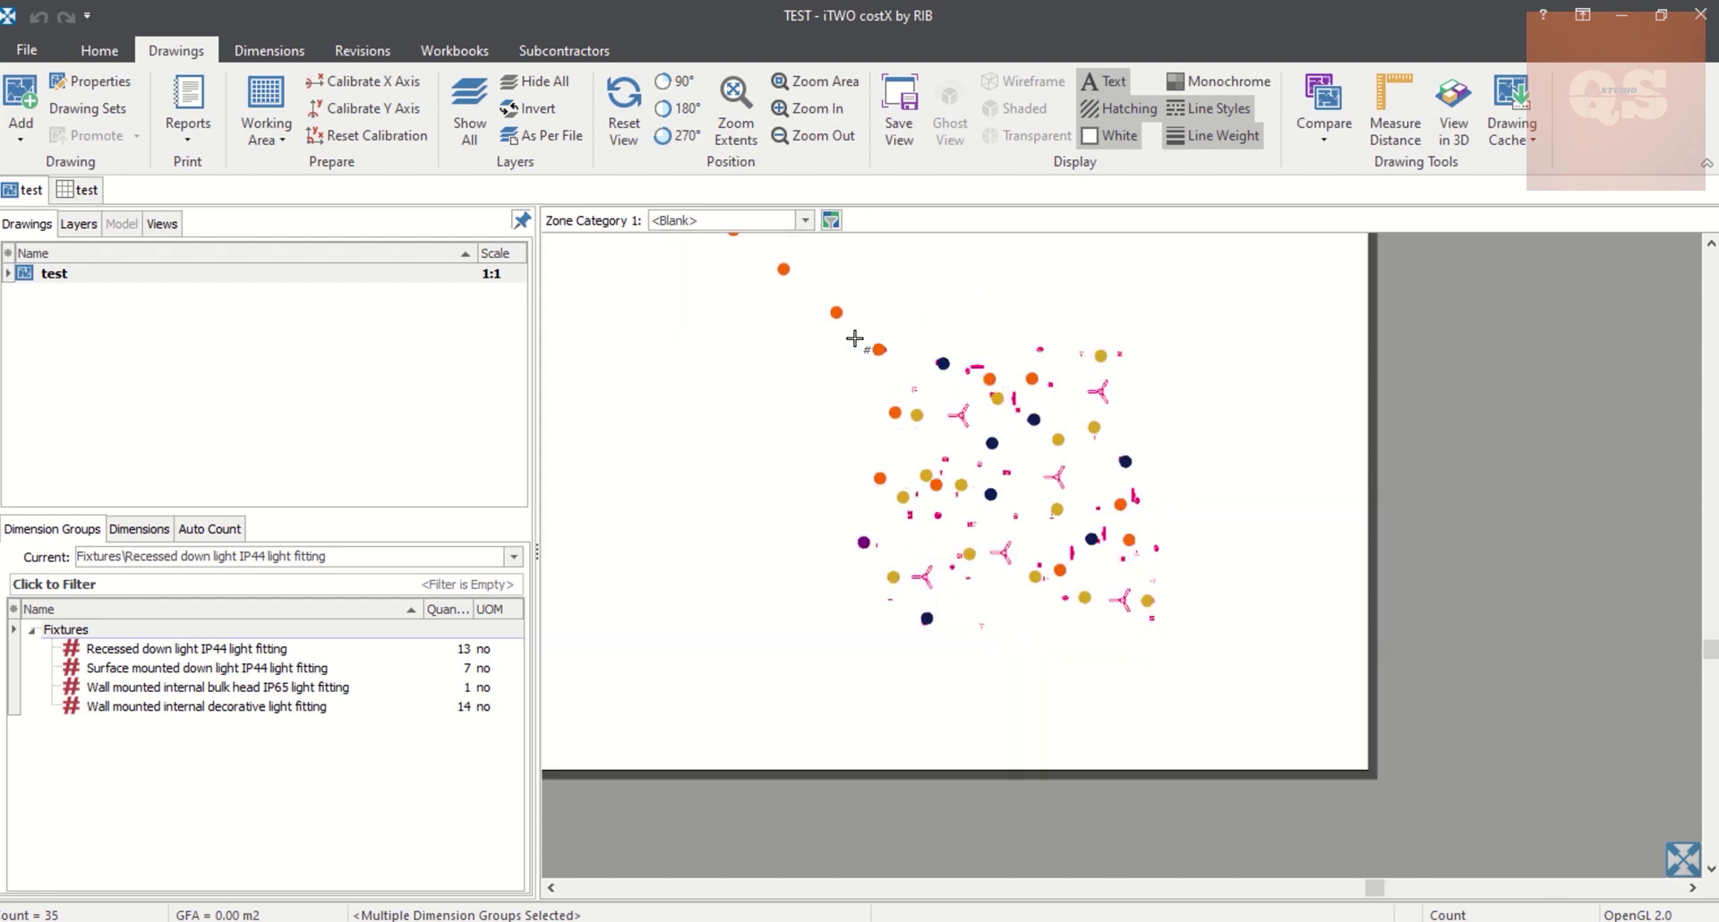
scroll(904, 385, "up", 2)
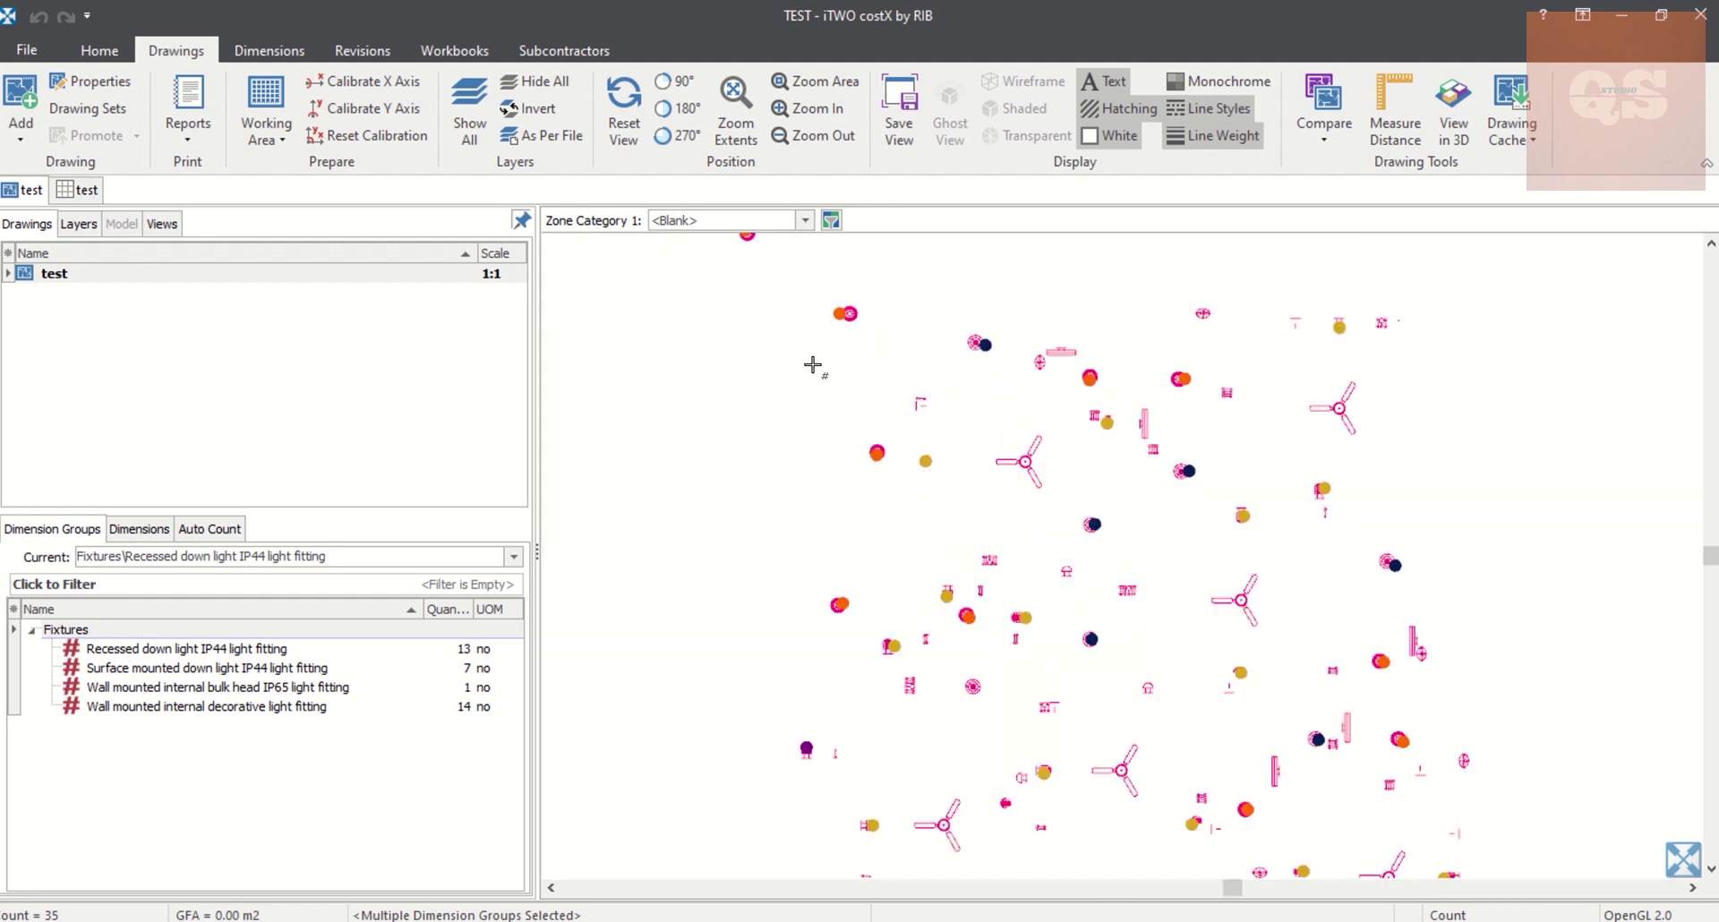
scroll(812, 365, "down", 1)
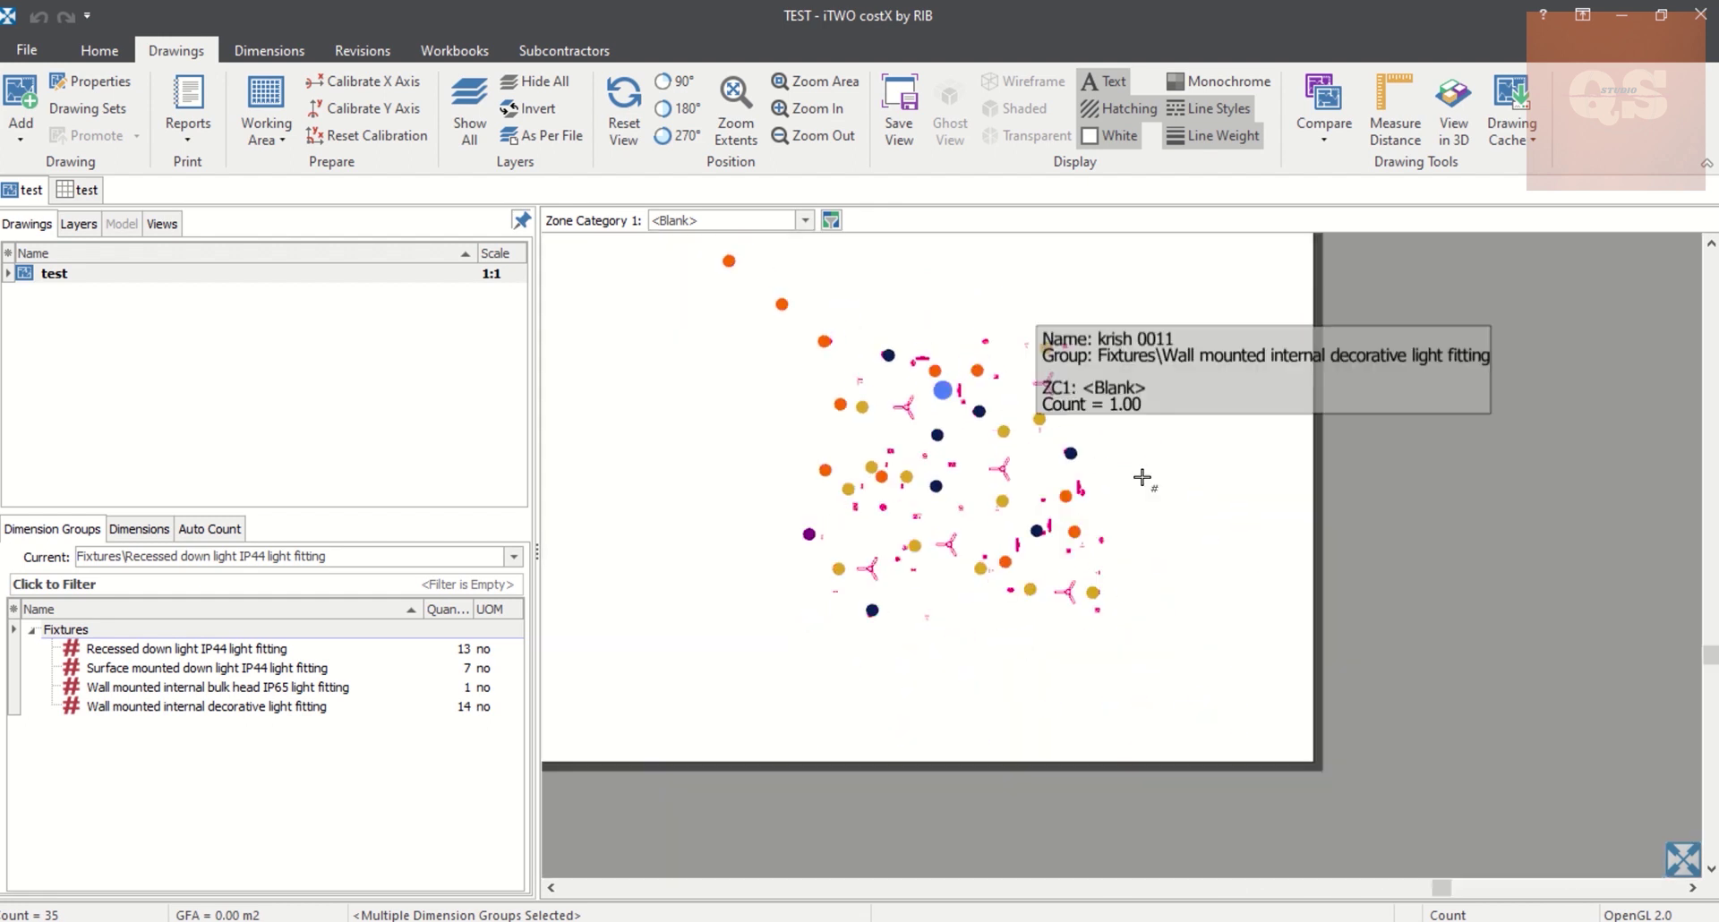
scroll(1100, 621, "up", 3)
scroll(1121, 500, "down", 3)
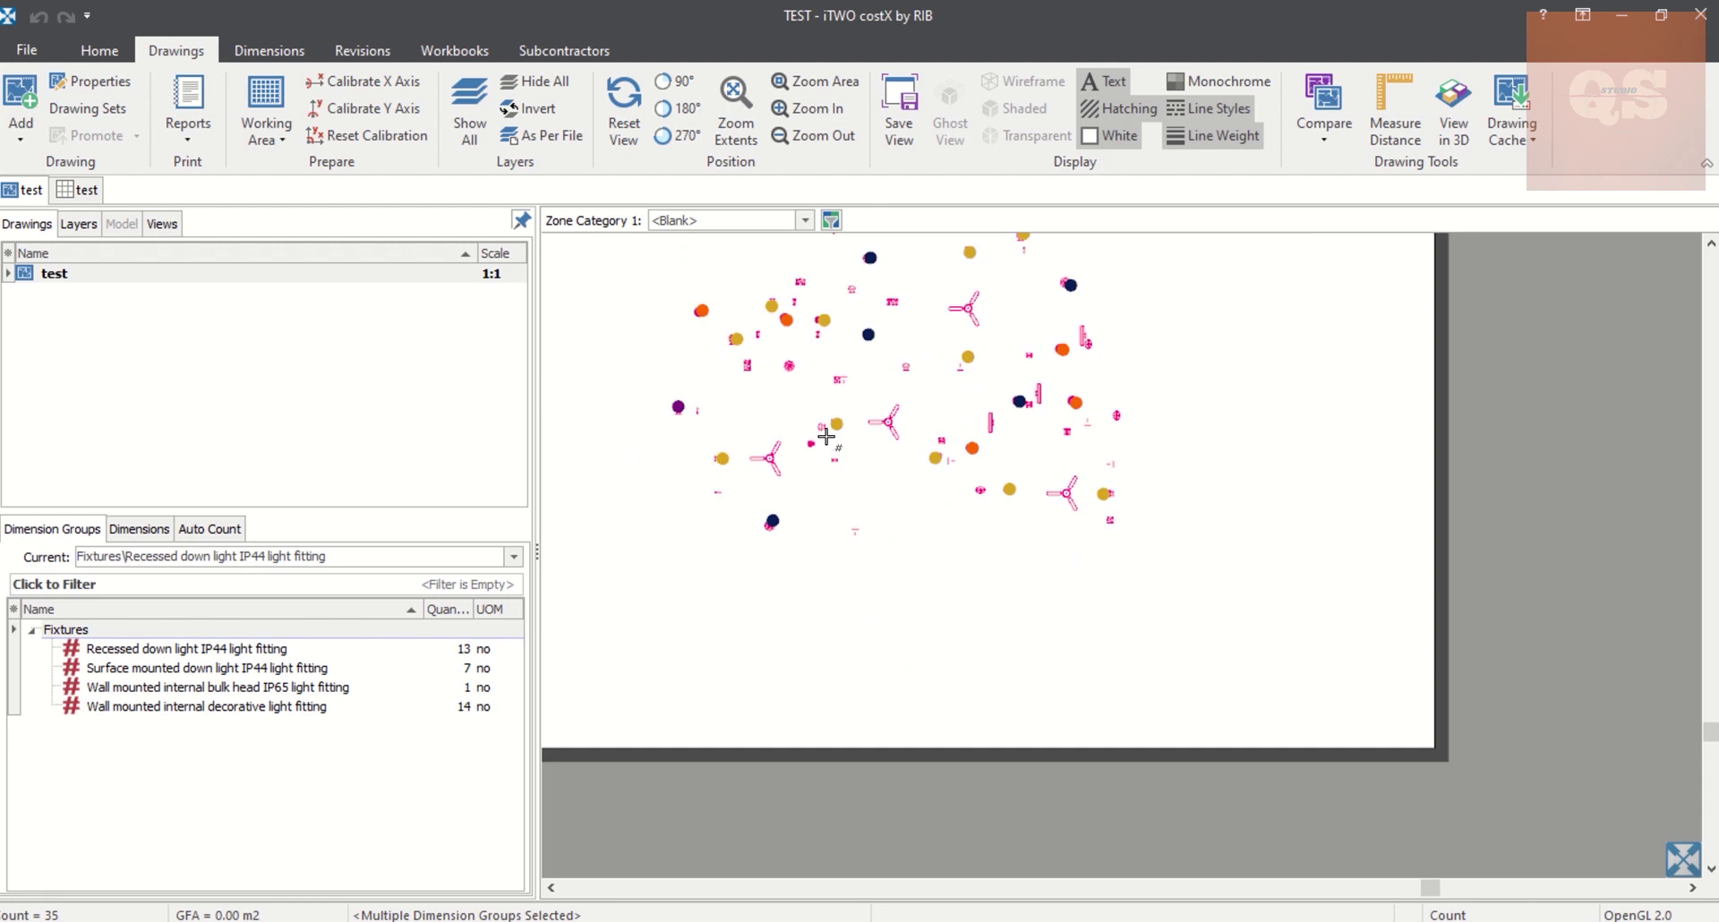
scroll(826, 436, "up", 3)
scroll(1043, 415, "down", 3)
scroll(1001, 394, "down", 2)
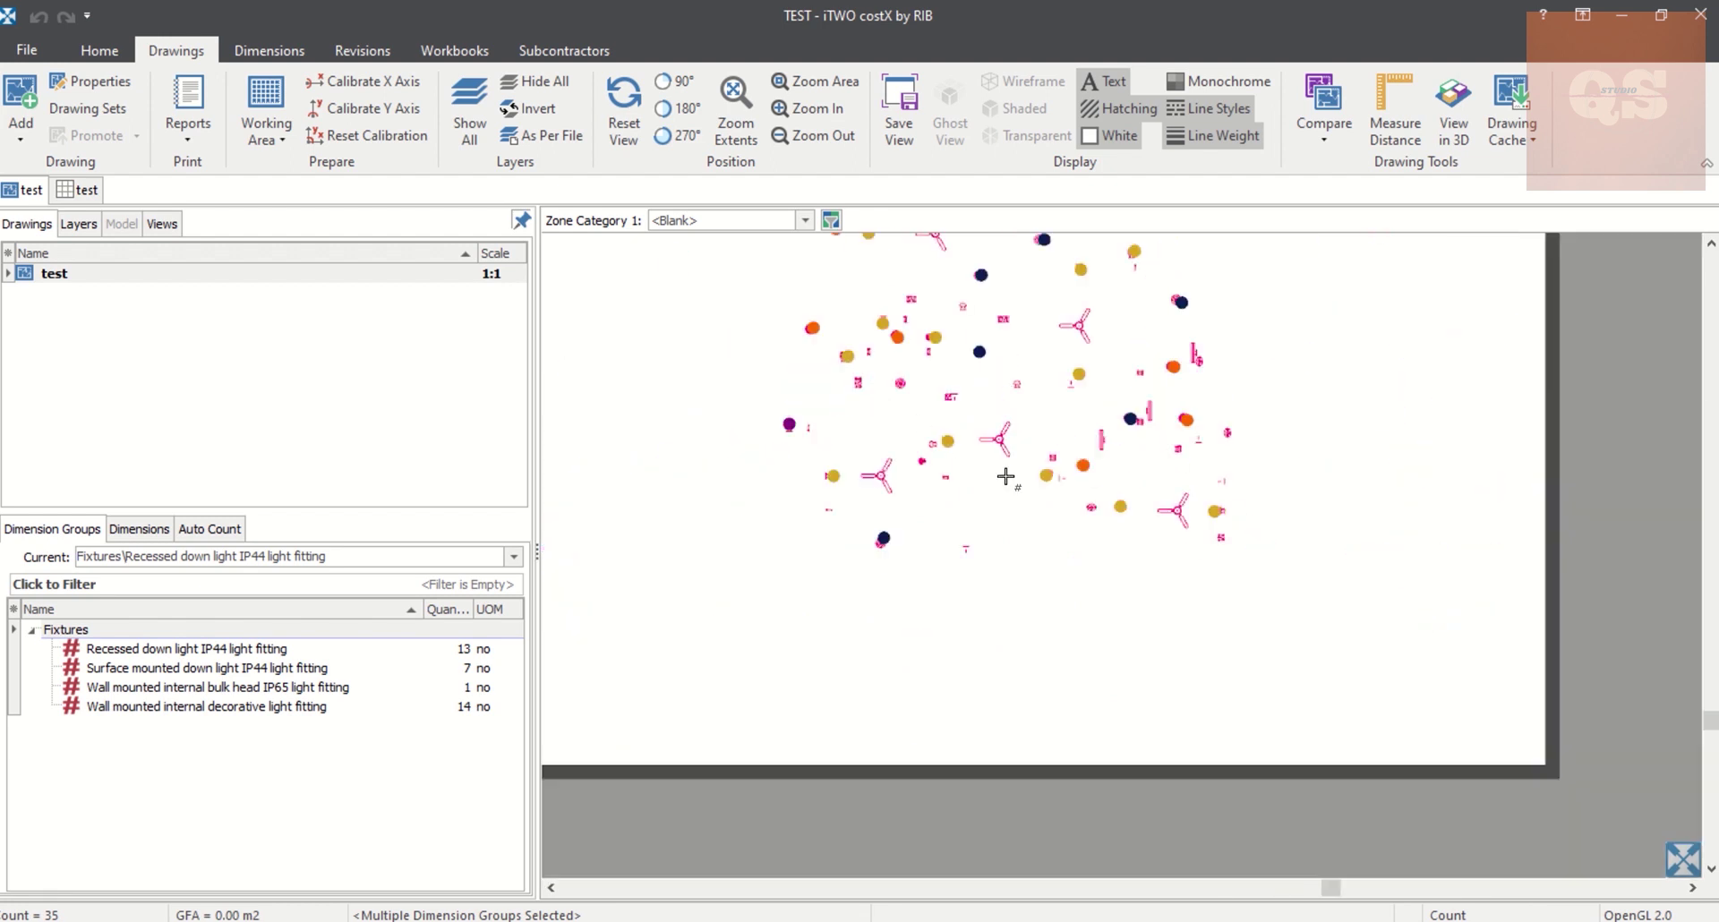
scroll(1006, 387, "up", 3)
scroll(1007, 387, "up", 2)
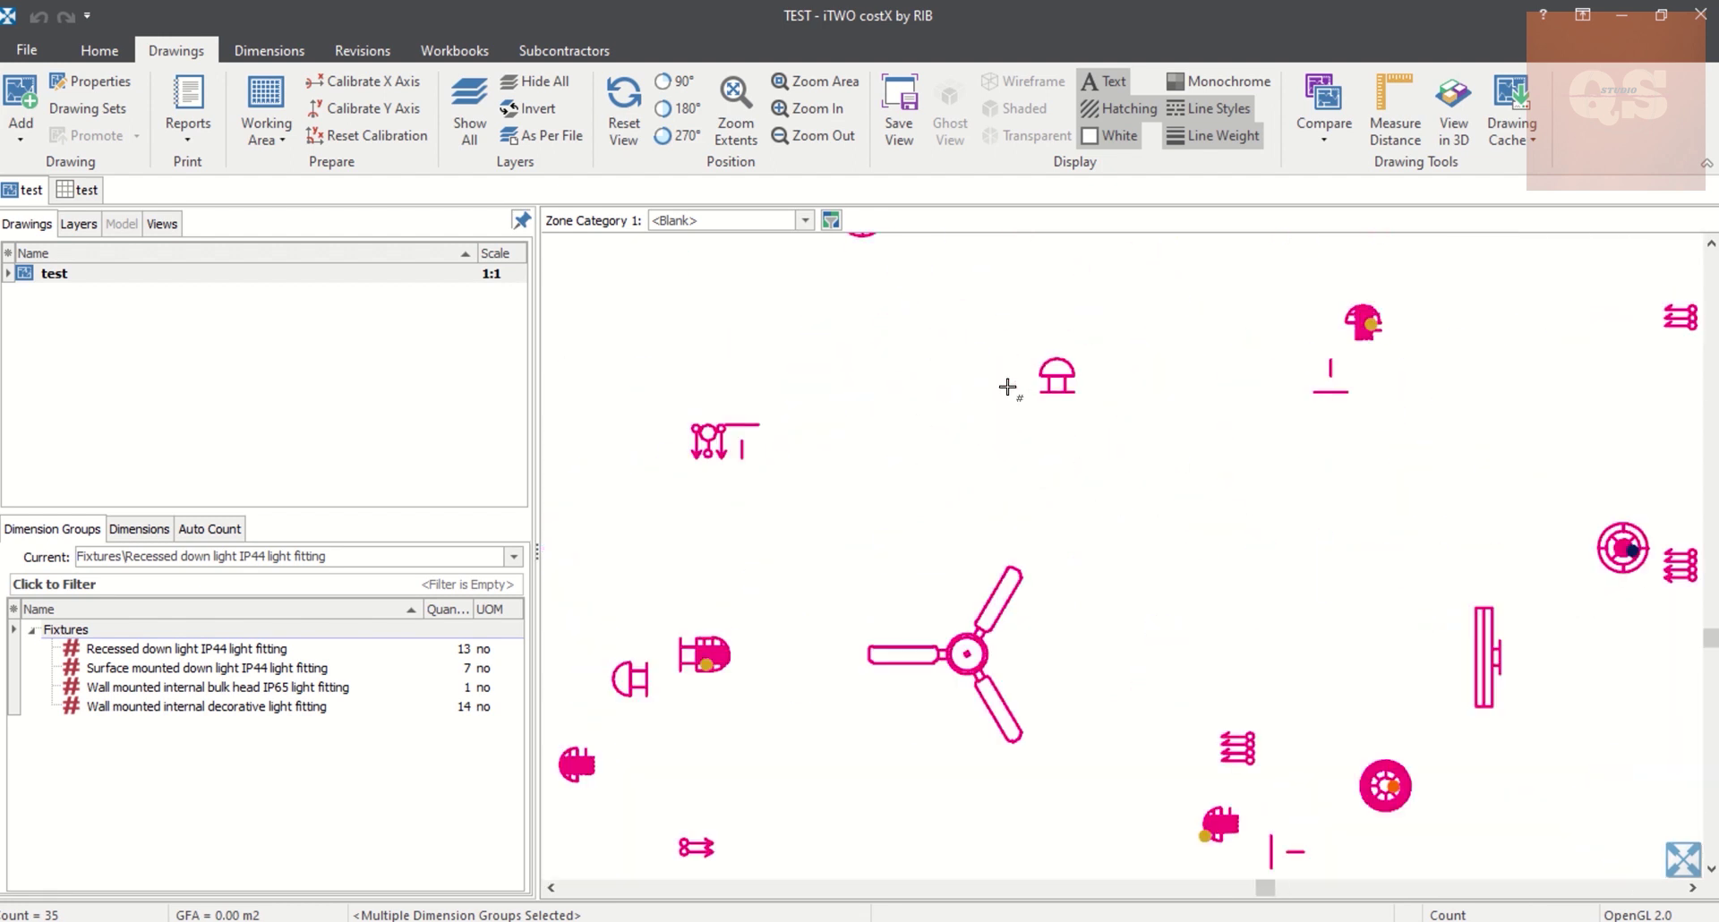
scroll(1007, 387, "down", 3)
scroll(1006, 387, "up", 2)
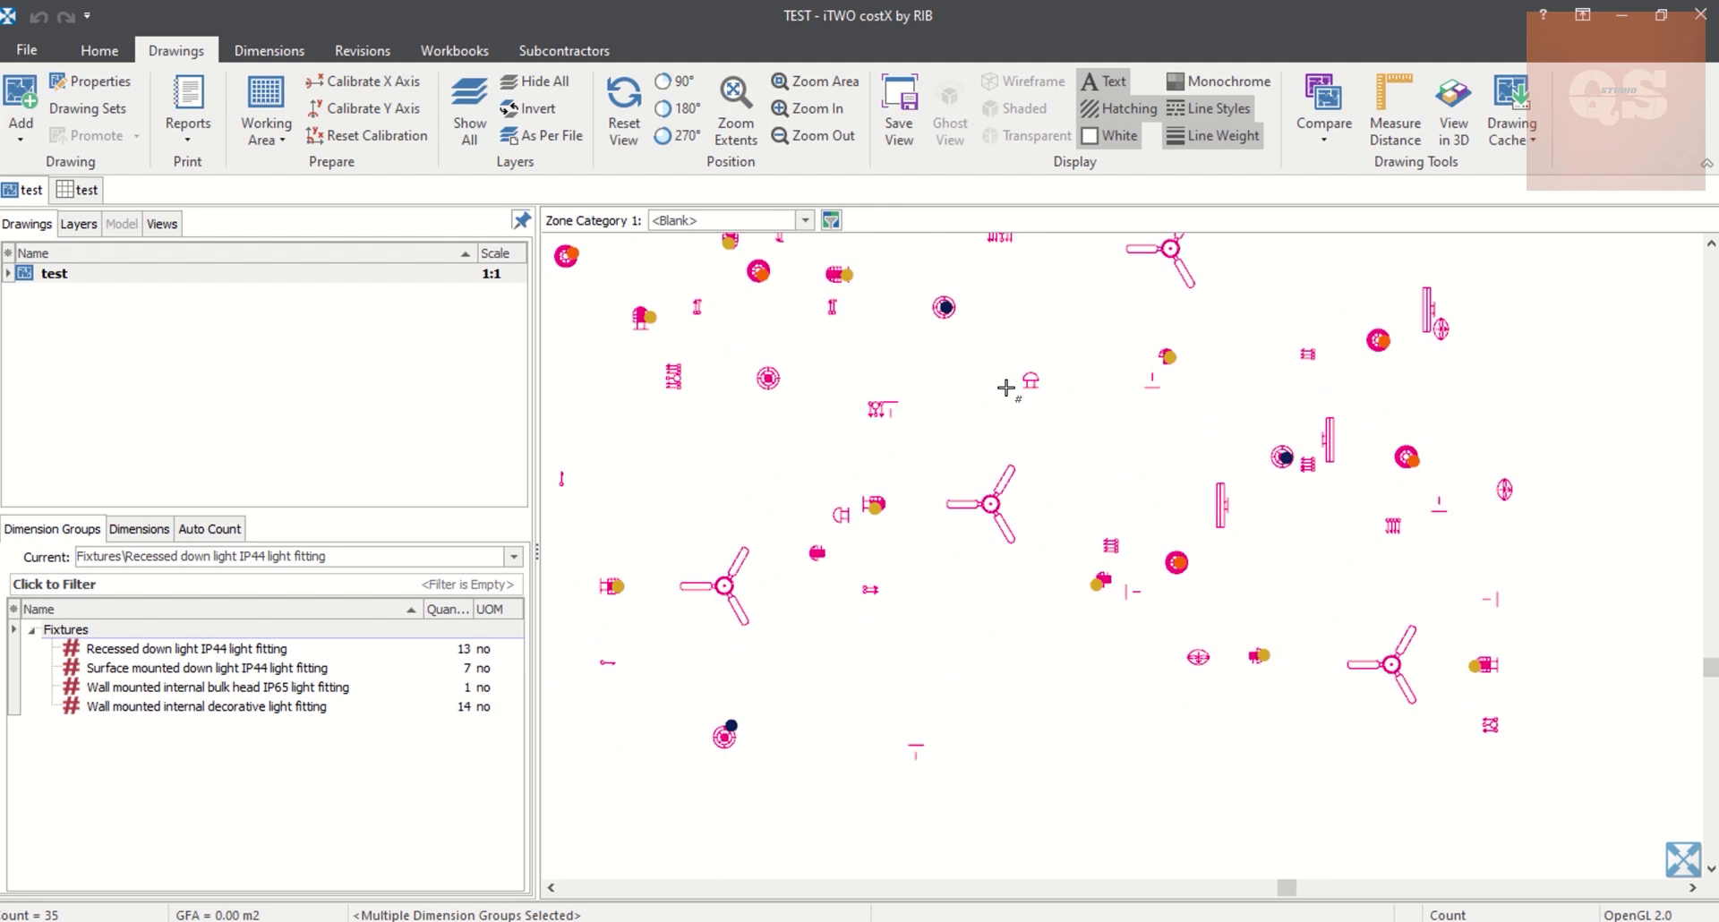
scroll(1036, 371, "up", 4)
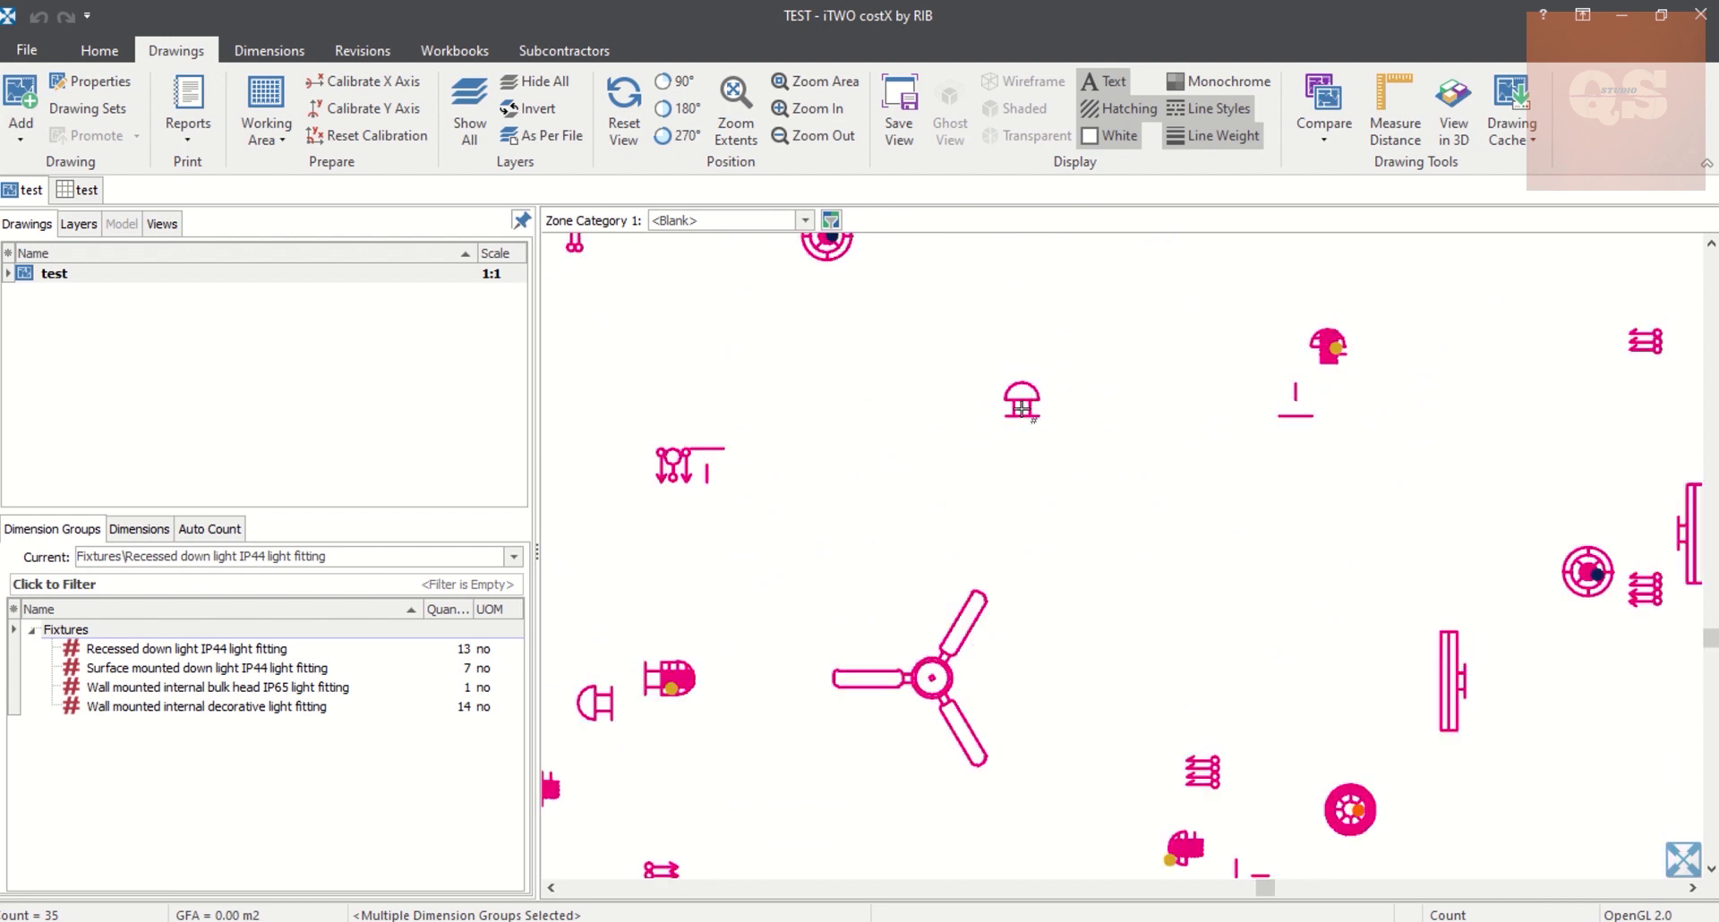
scroll(1021, 409, "down", 6)
scroll(1019, 405, "up", 2)
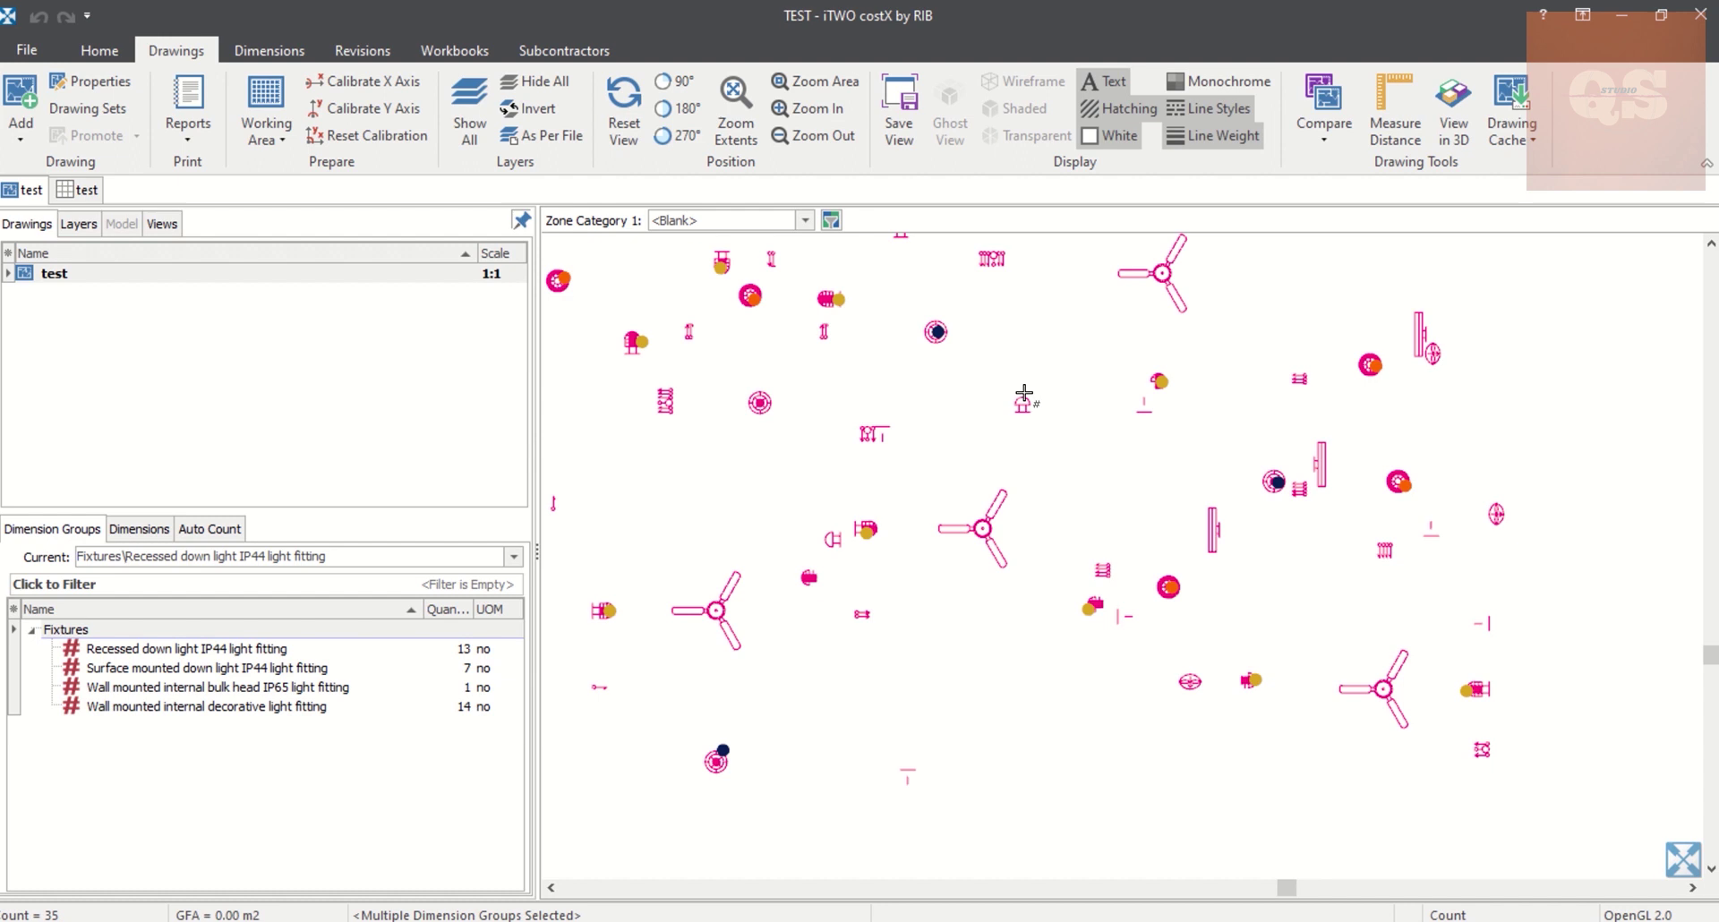
scroll(1026, 396, "up", 4)
scroll(1022, 433, "down", 6)
scroll(1022, 434, "up", 3)
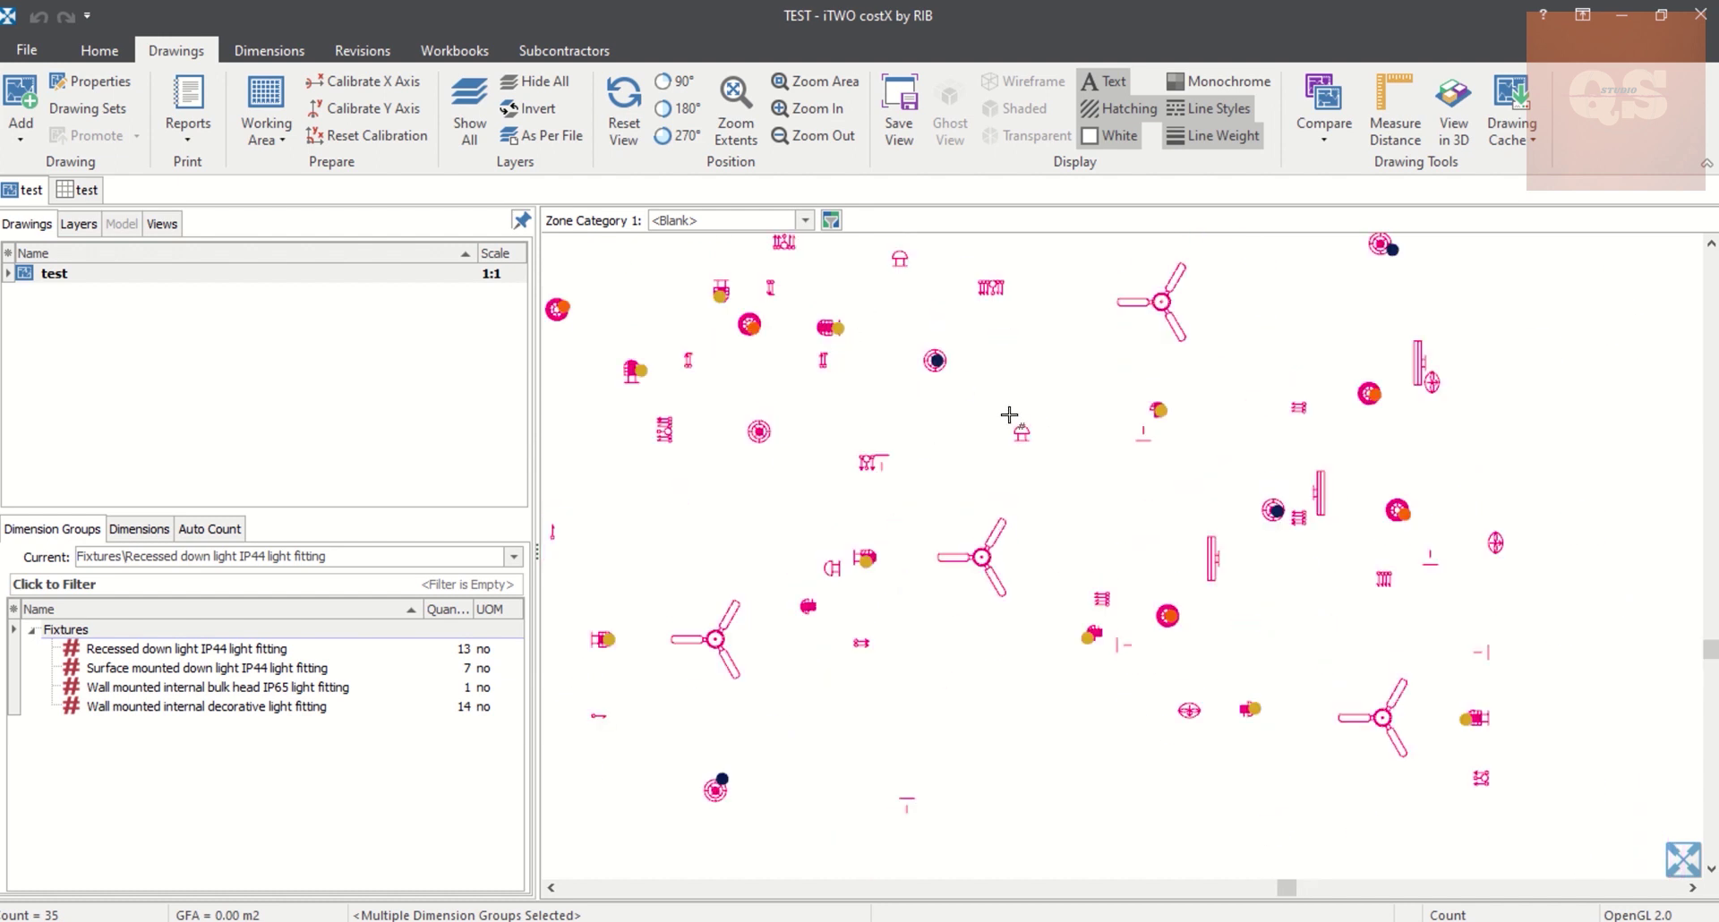
scroll(914, 429, "down", 5)
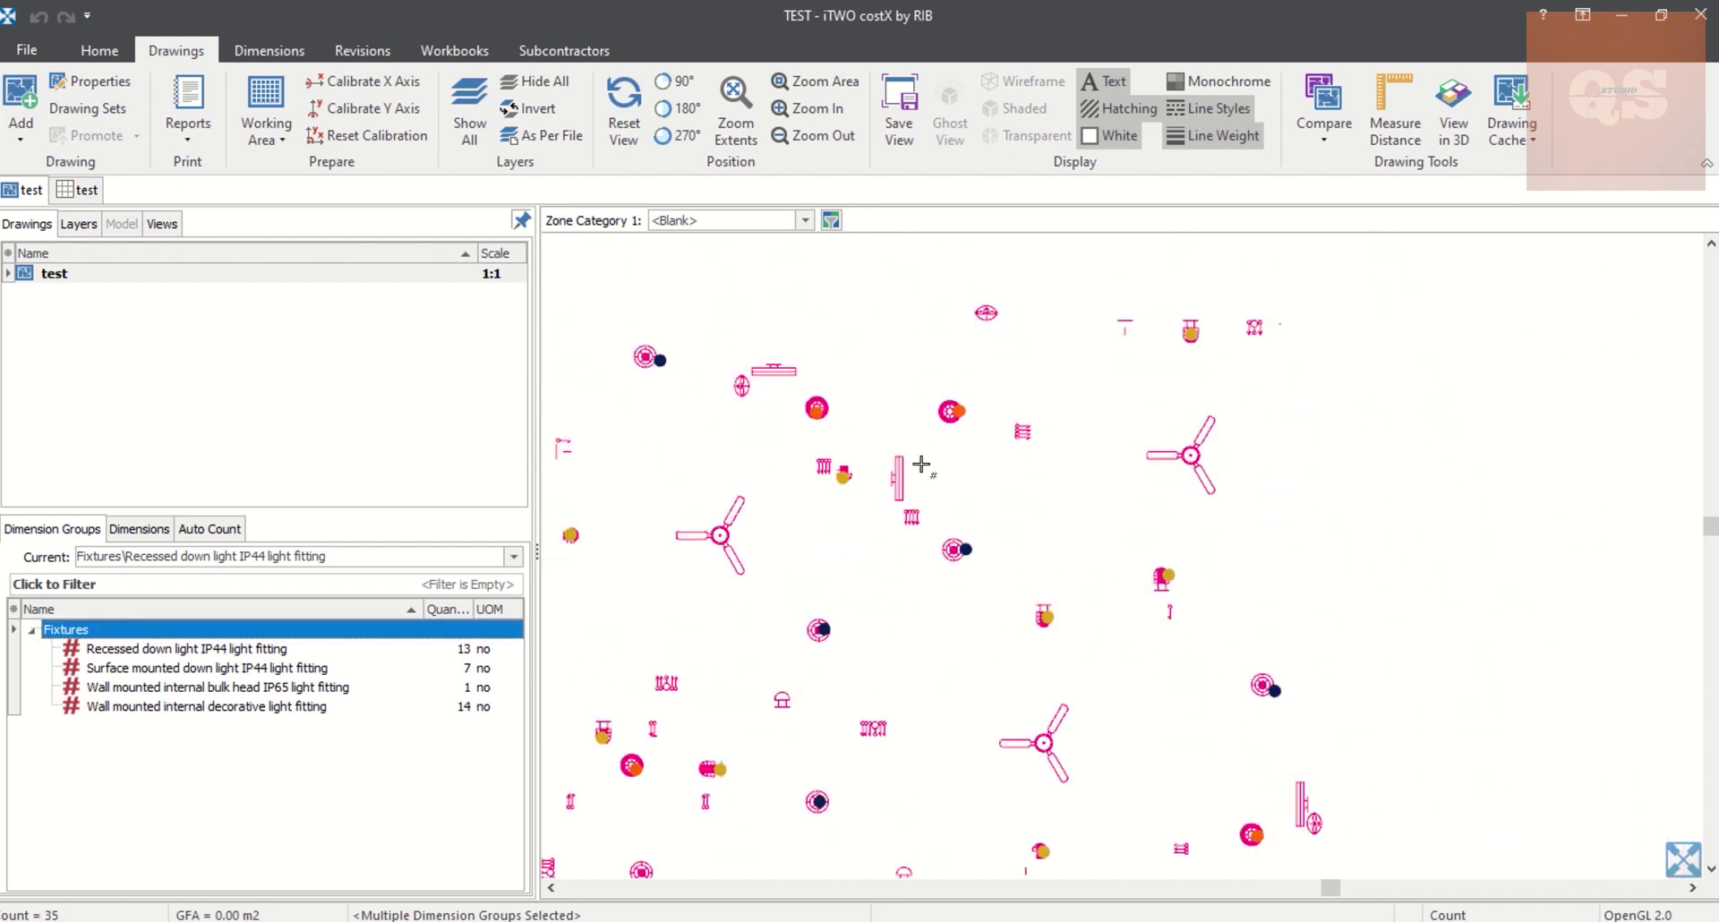
scroll(639, 481, "up", 7)
left_click_drag(639, 481, 886, 474)
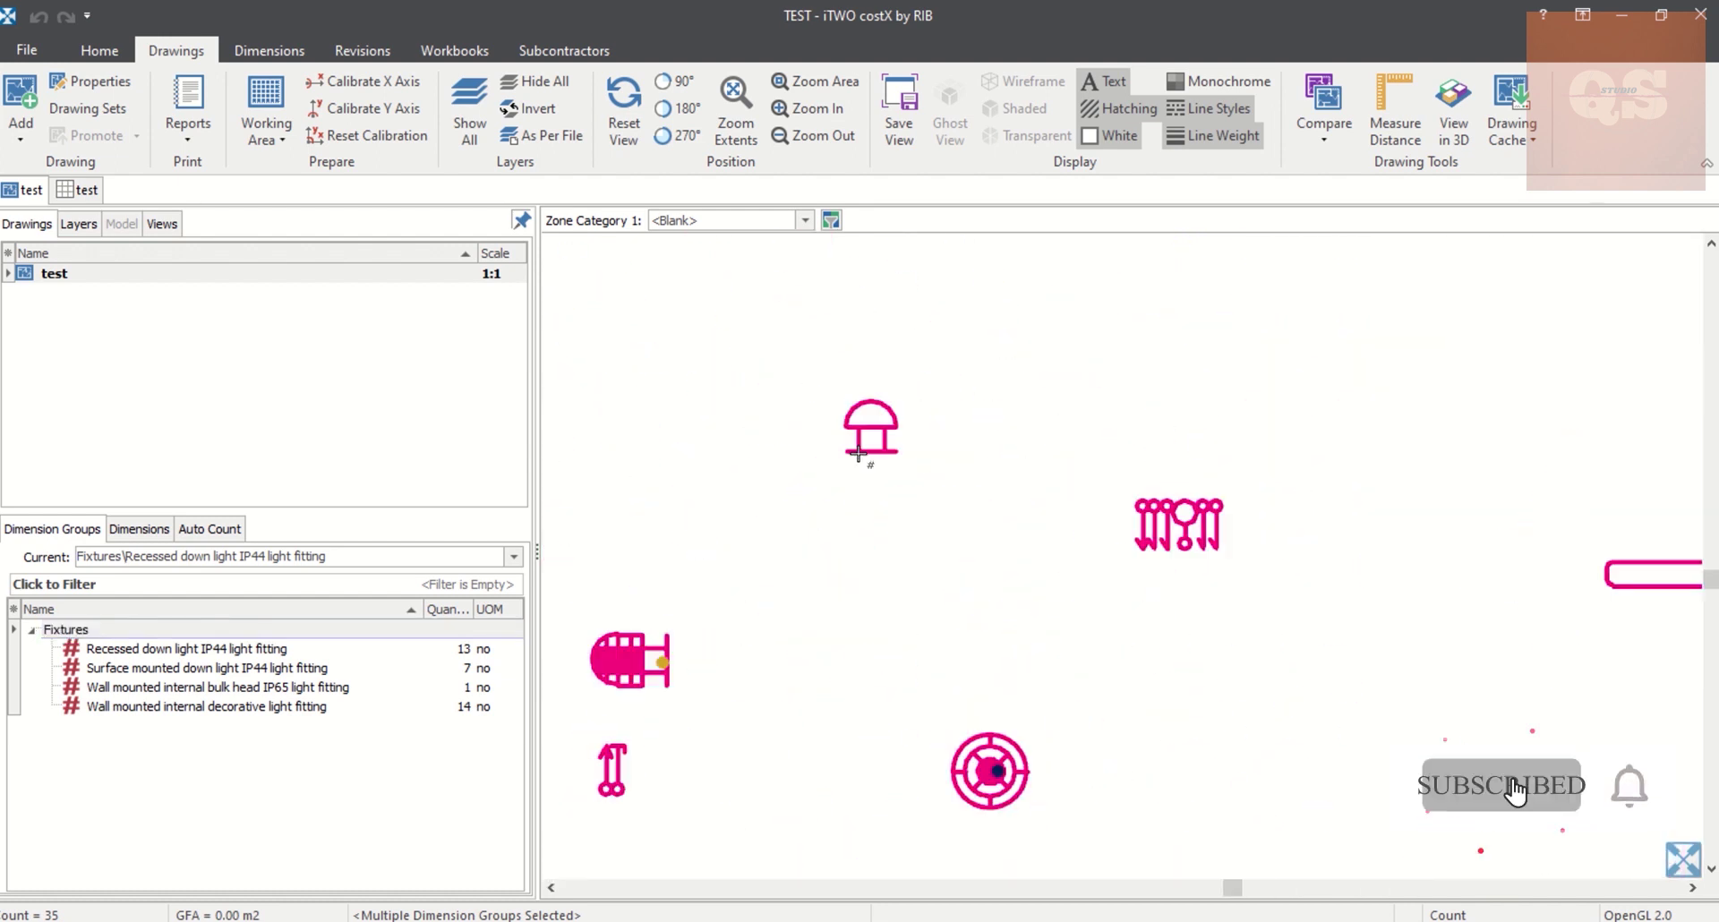
scroll(885, 474, "up", 3)
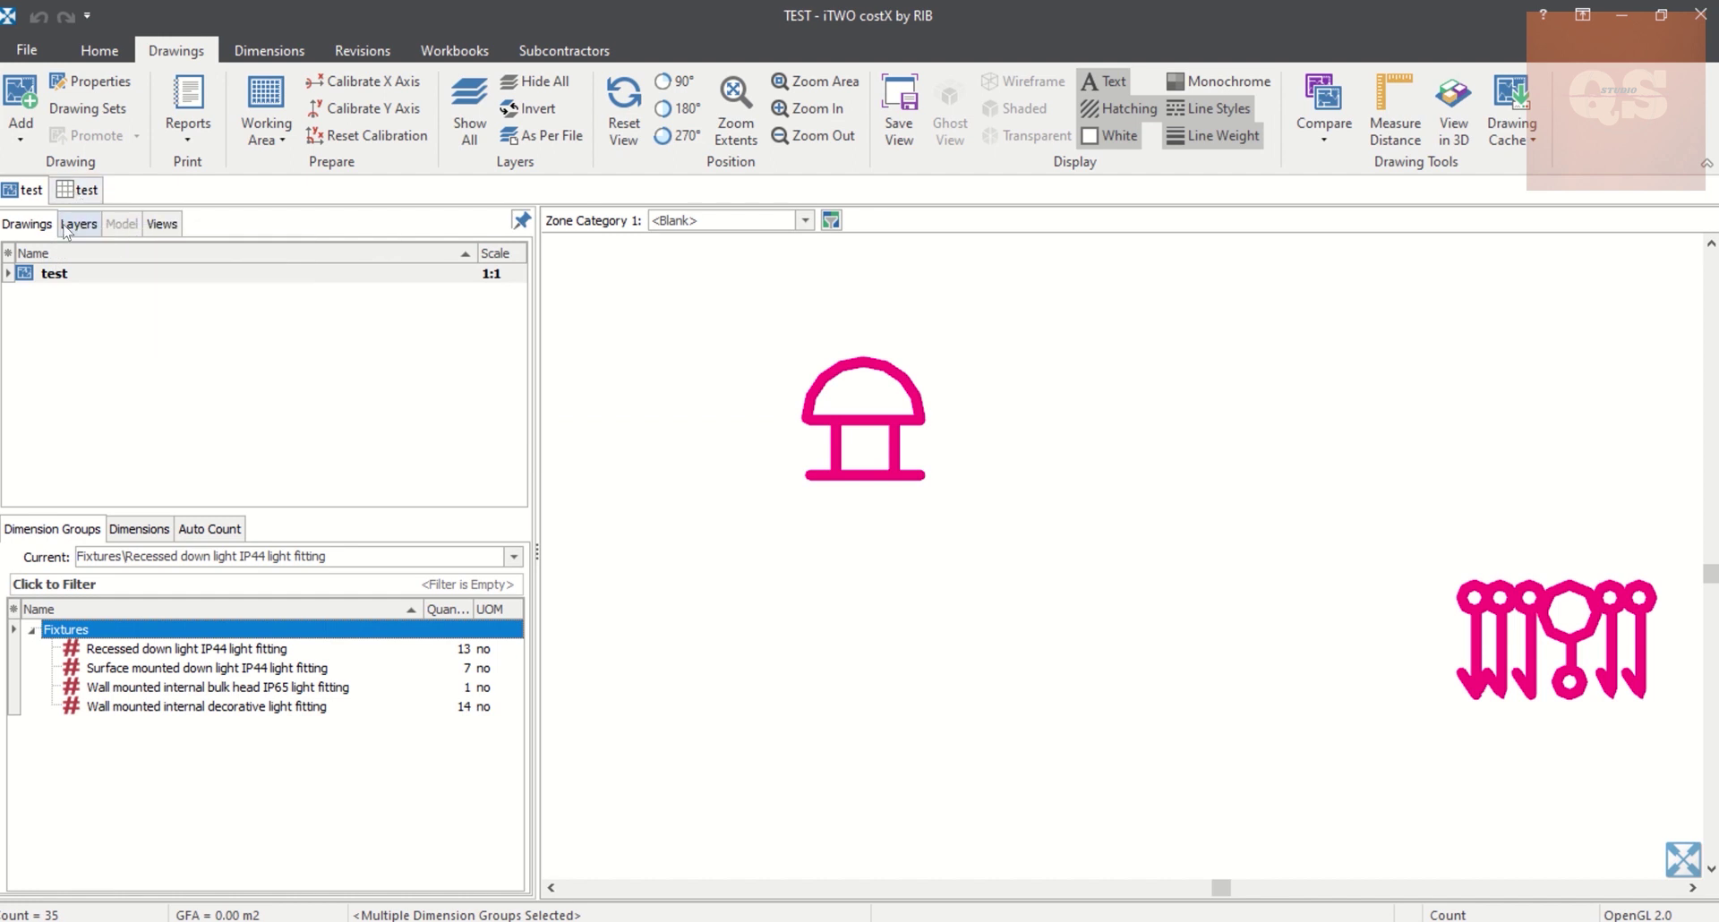
Turn all layers back on with Show All and zoom around the lighting legend and title block
left_click(68, 225)
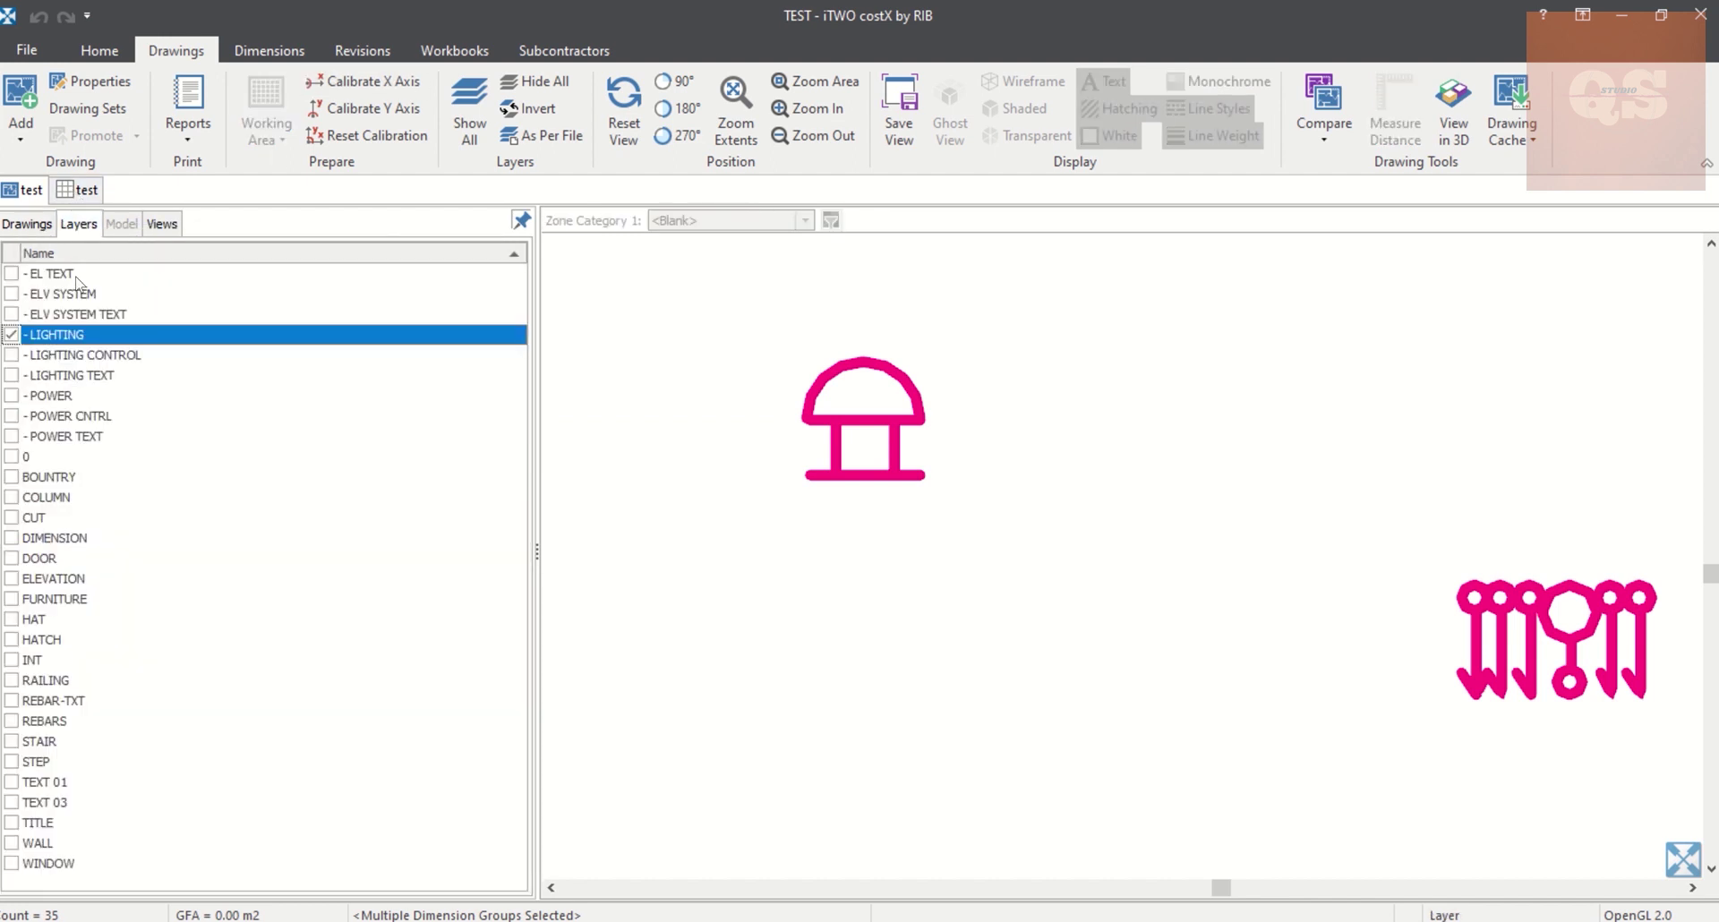
left_click(469, 125)
scroll(958, 474, "down", 10)
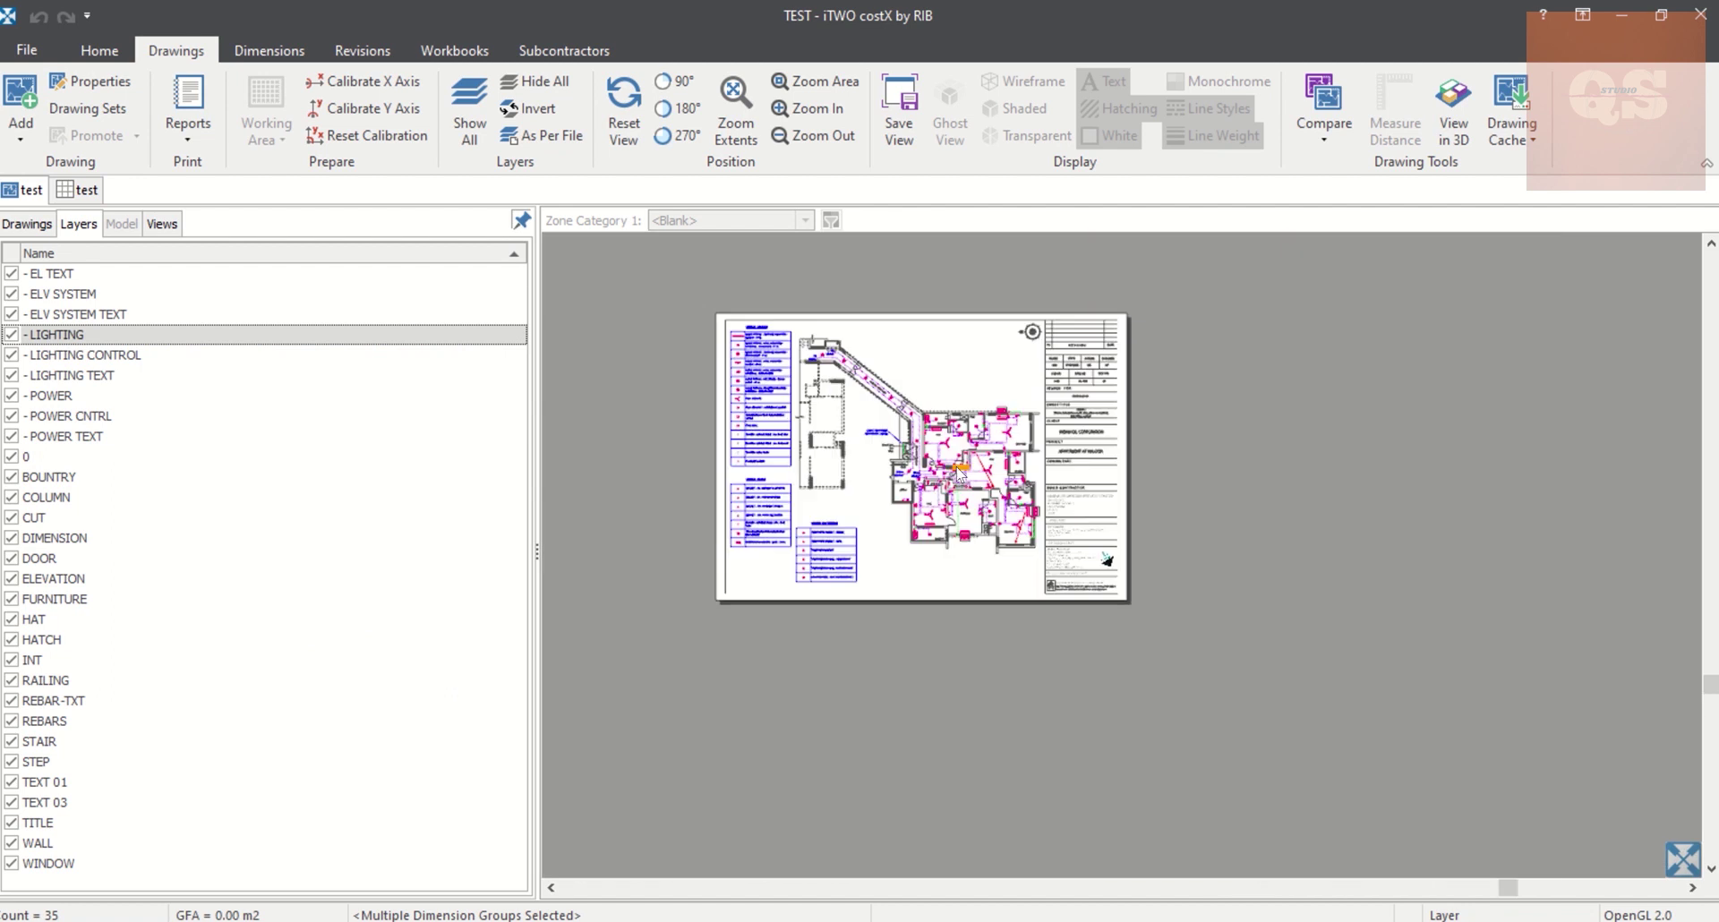
scroll(958, 475, "up", 3)
scroll(730, 437, "up", 4)
scroll(711, 423, "down", 3)
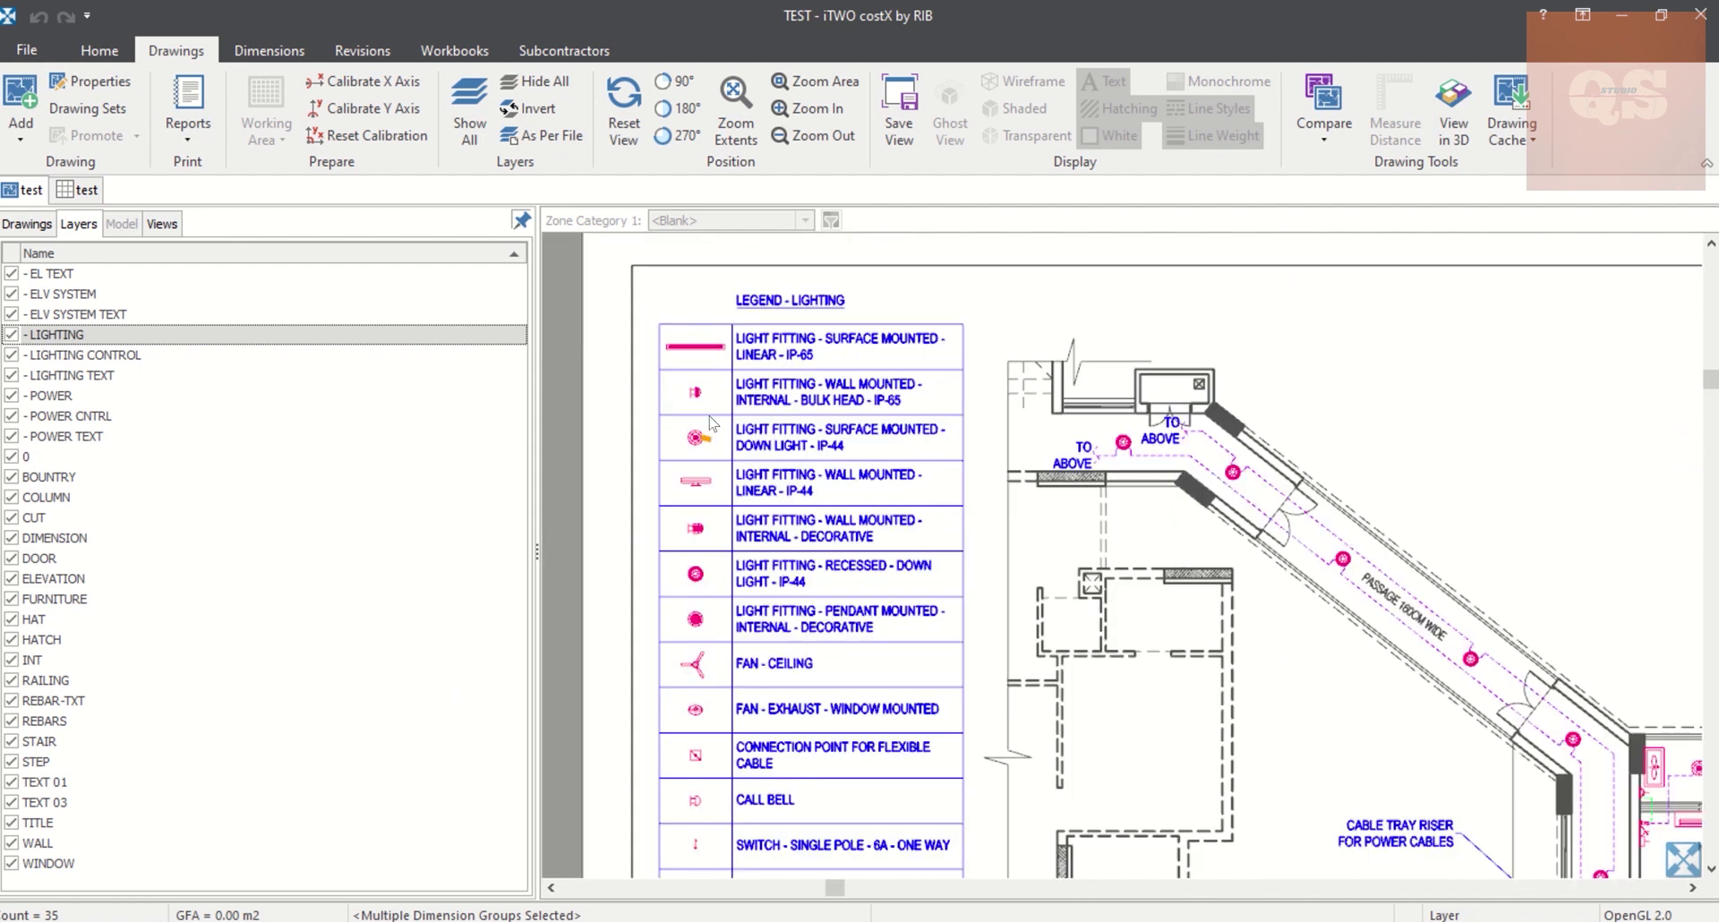
scroll(716, 412, "up", 4)
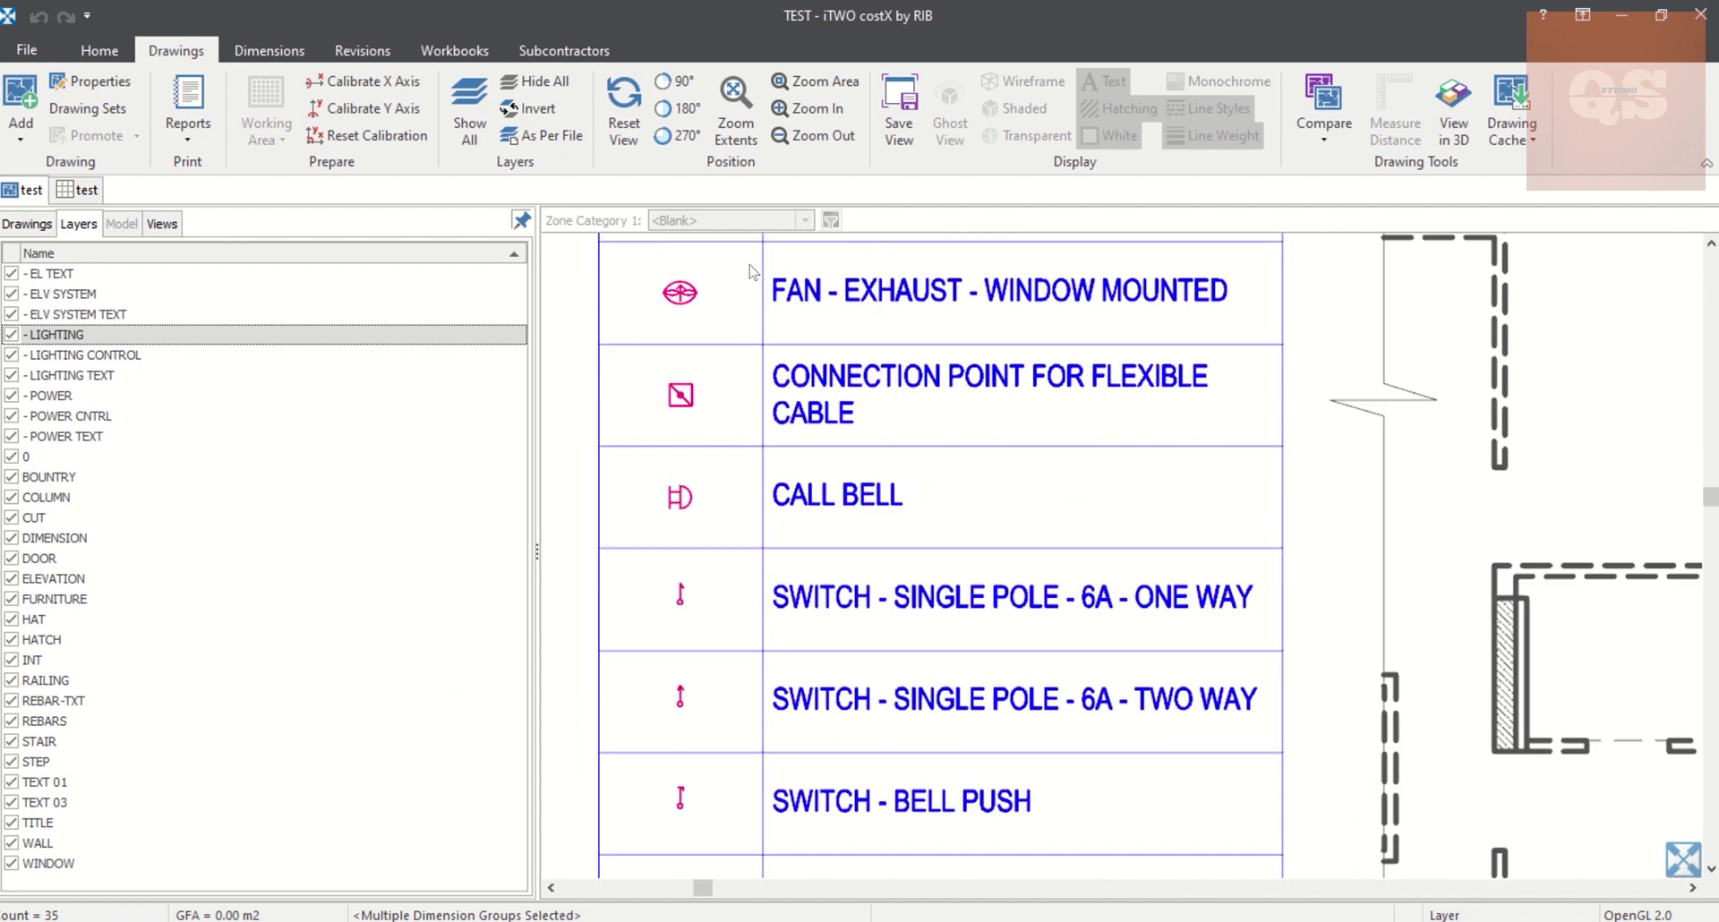
scroll(685, 542, "down", 2)
scroll(685, 514, "up", 3)
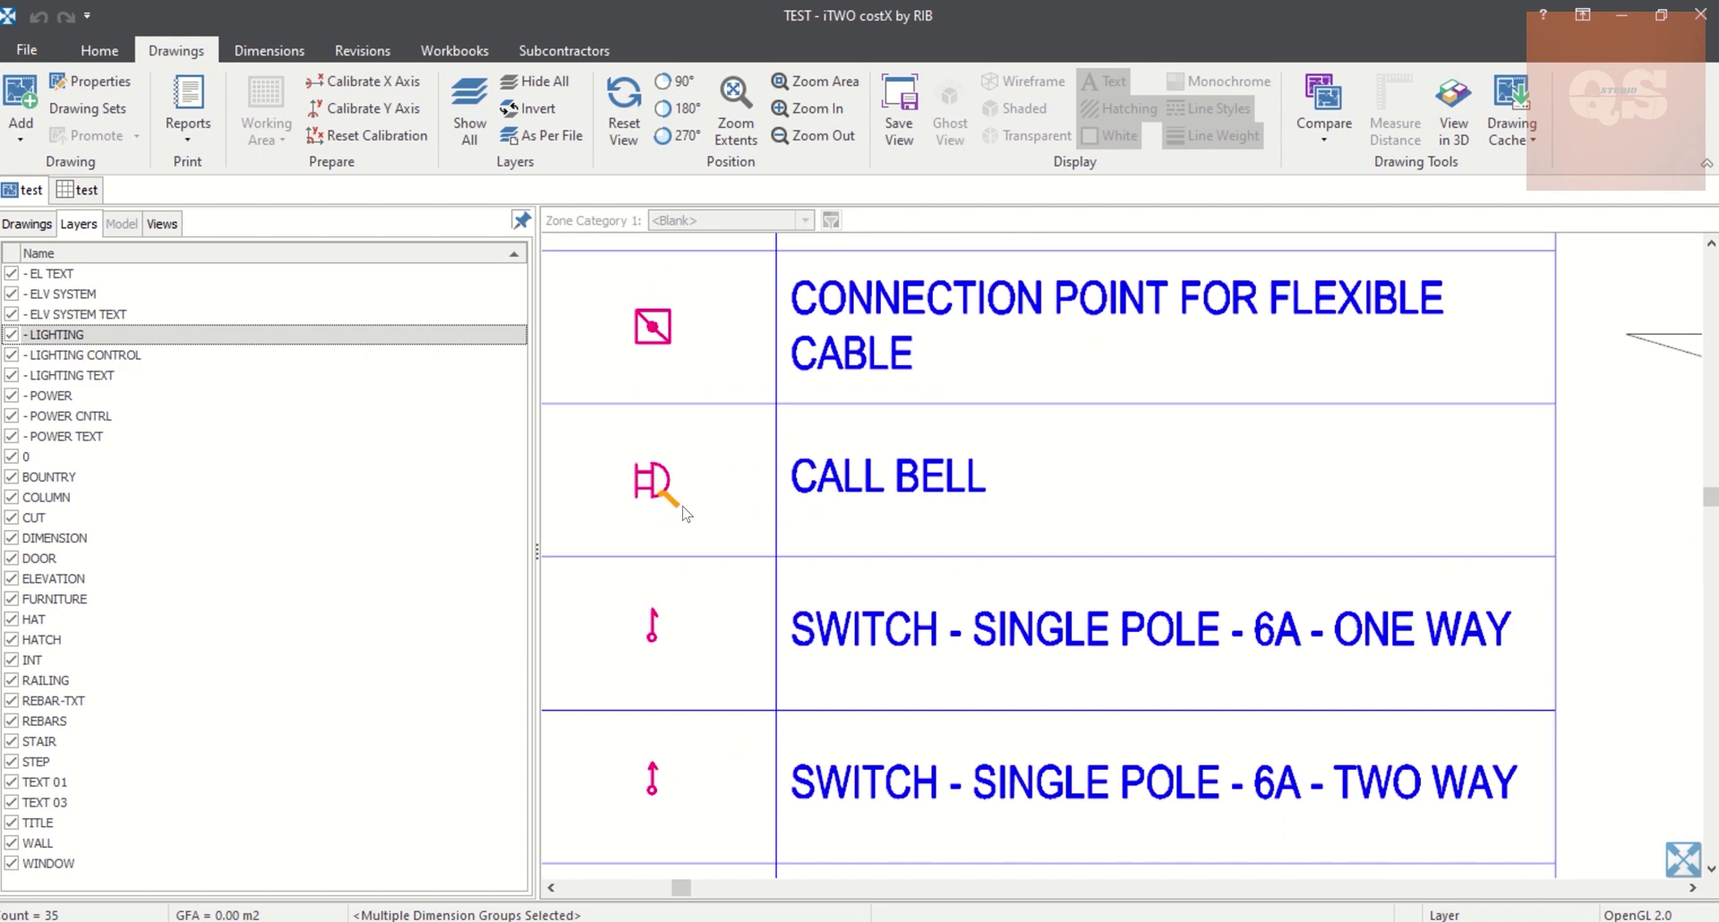
scroll(685, 514, "down", 8)
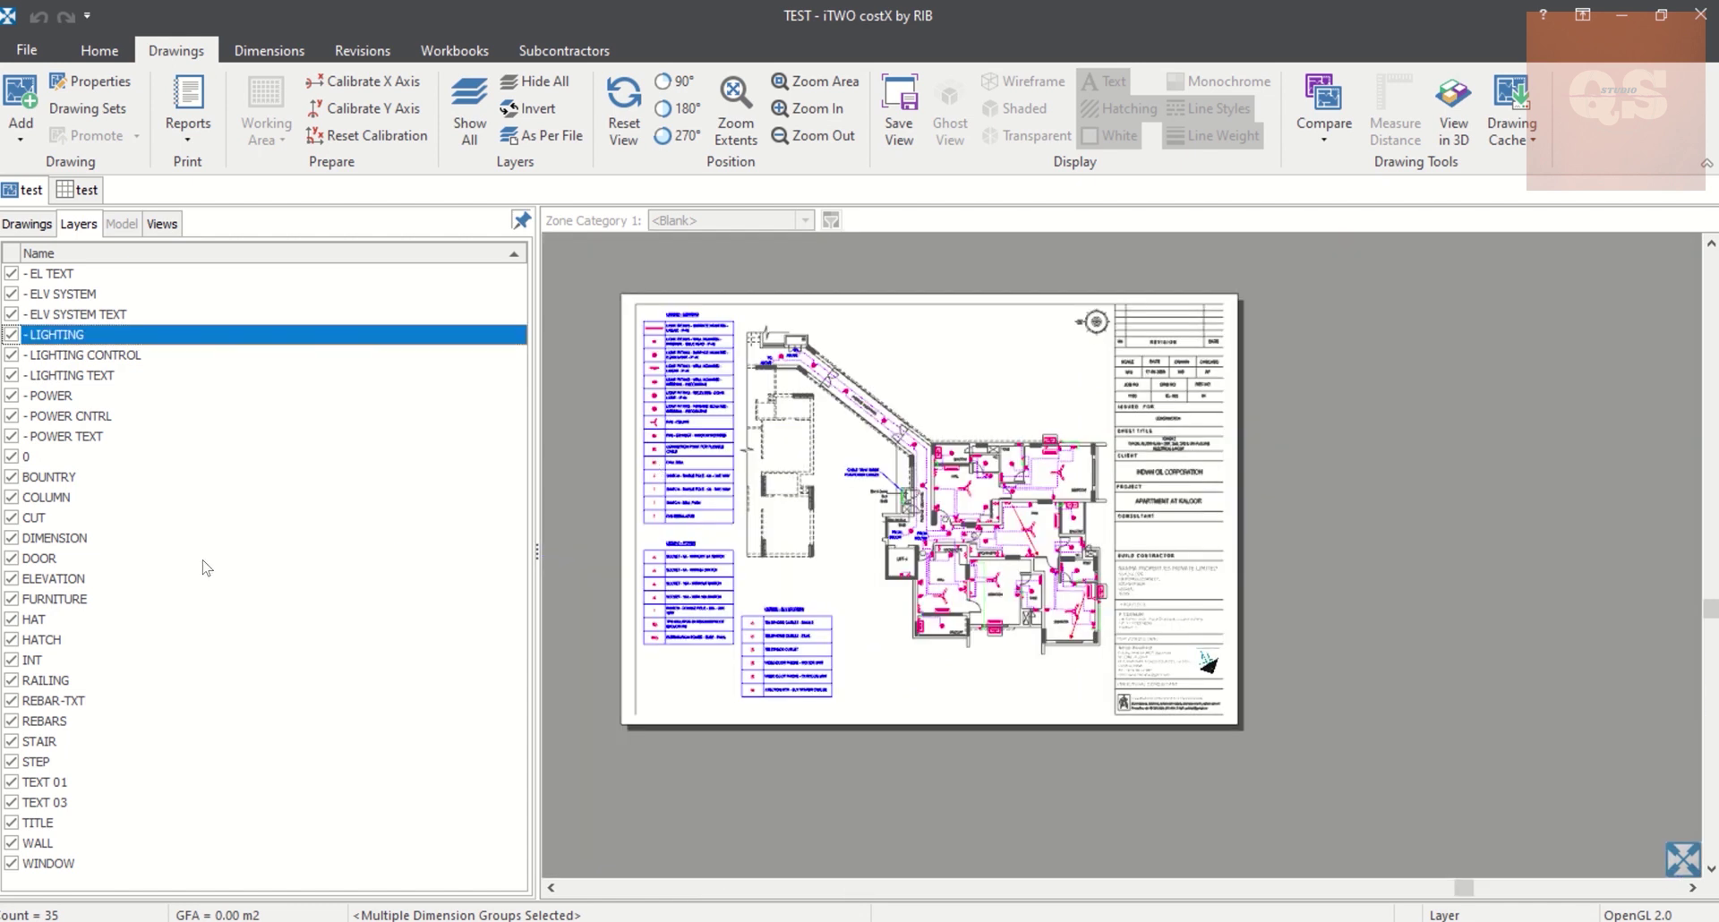
scroll(1118, 570, "up", 4)
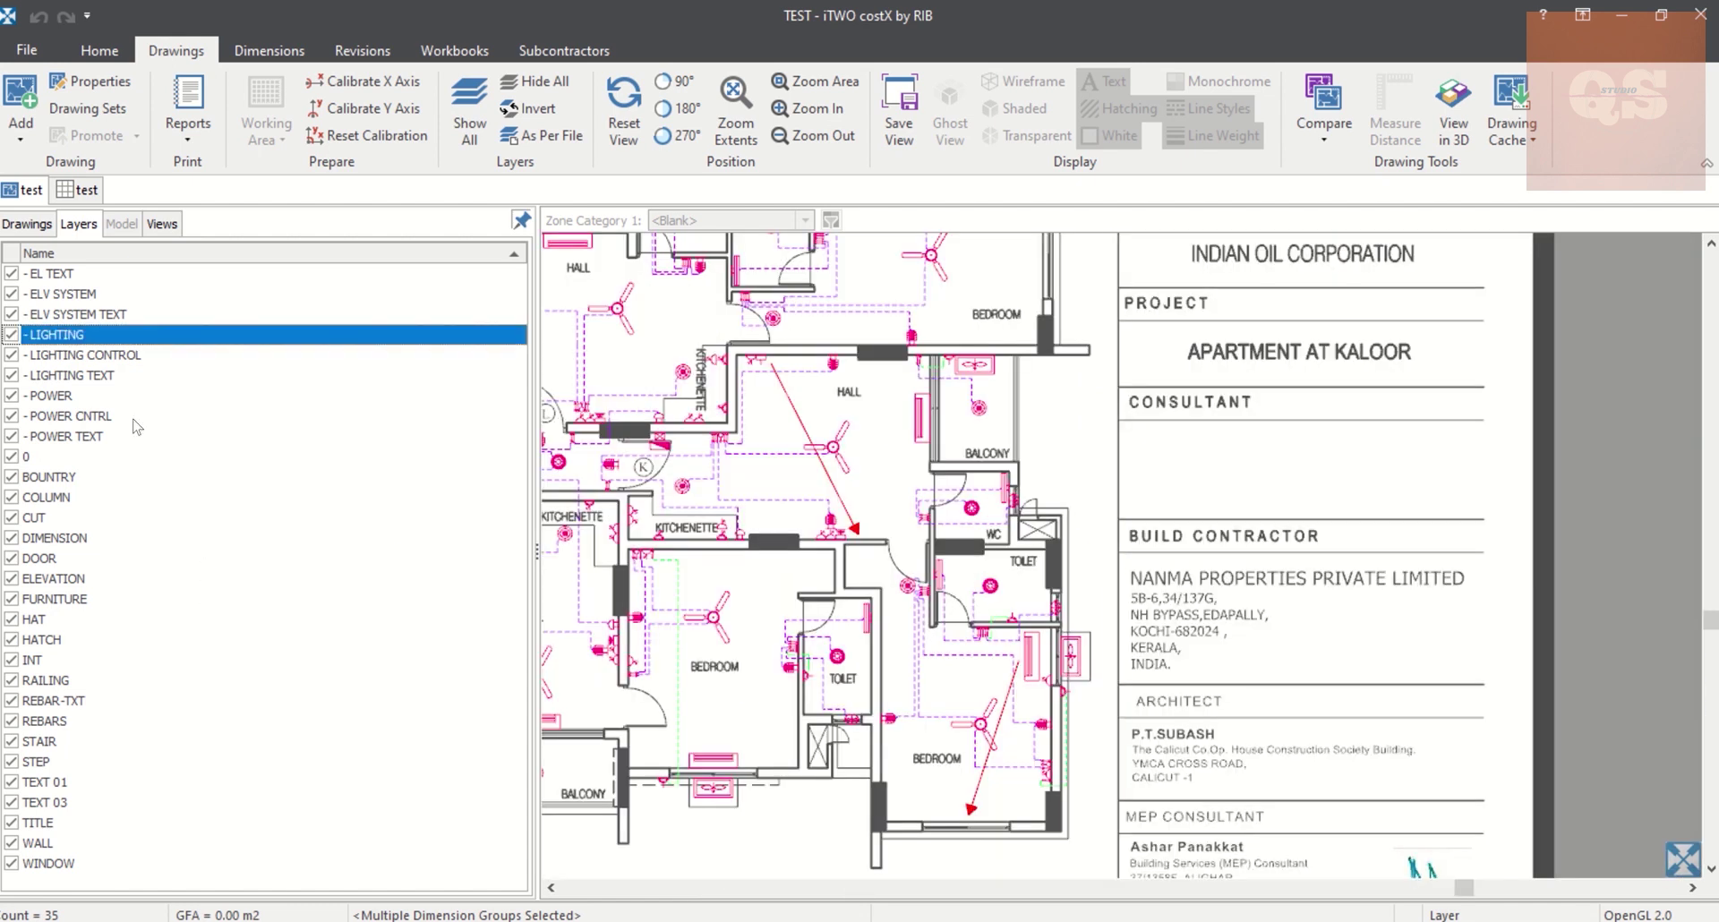
scroll(951, 475, "down", 3)
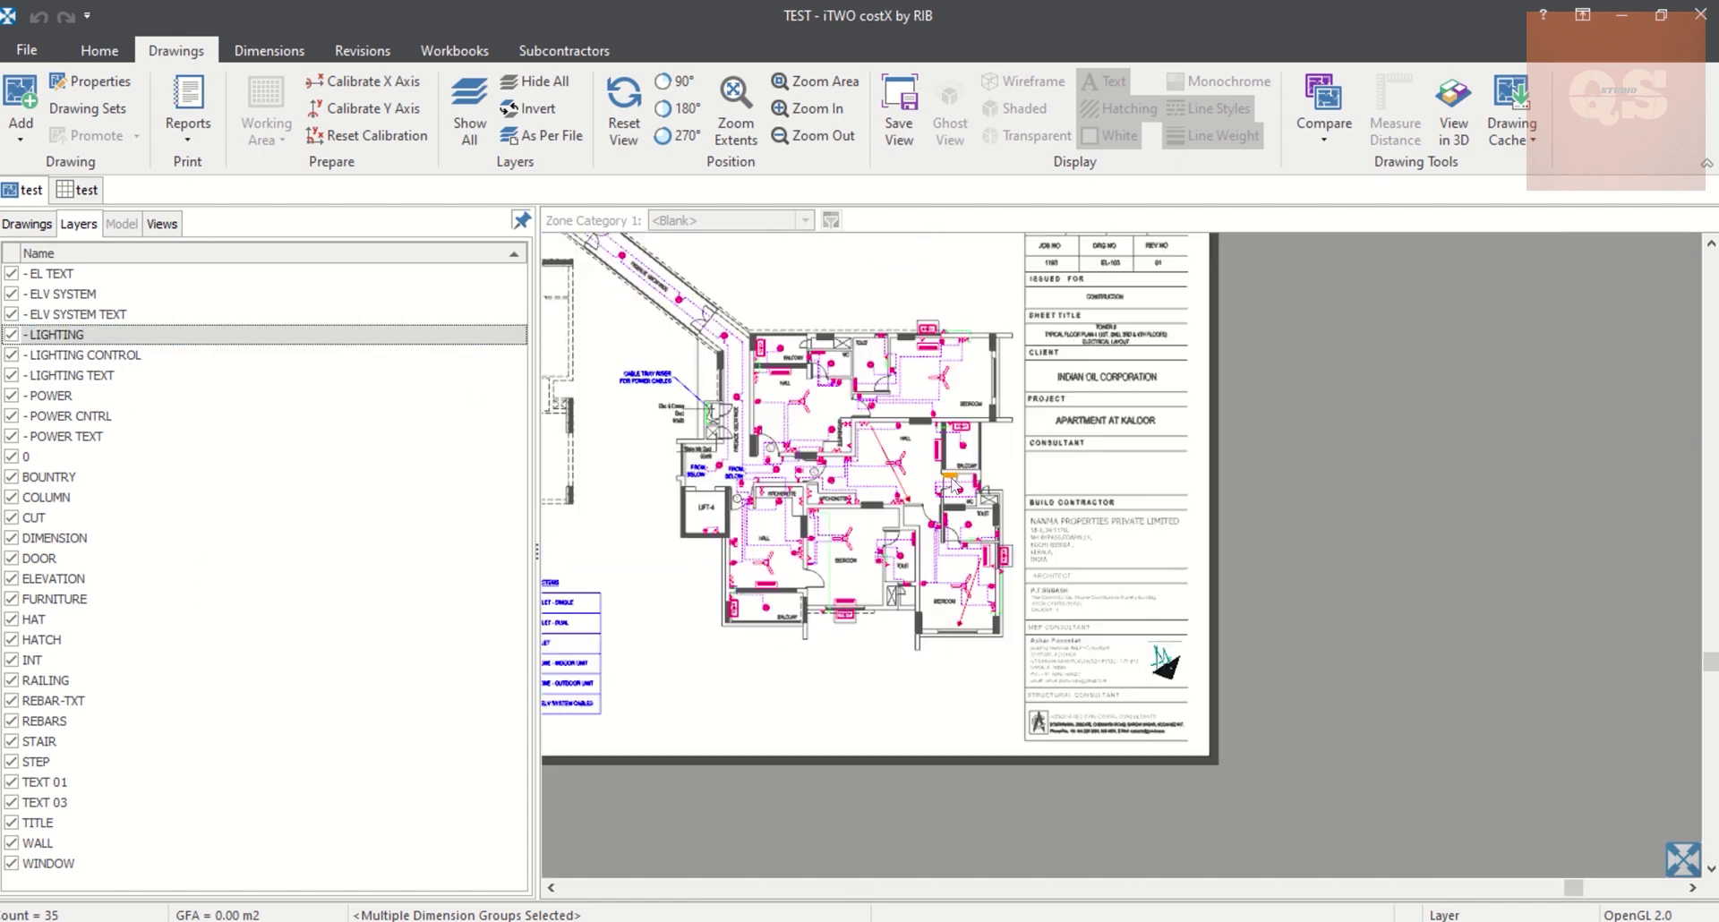
Invert layer visibility to keep only LIGHTING, then overlay the Fixtures group's coloured count markers
left_click(546, 99)
left_click(11, 334)
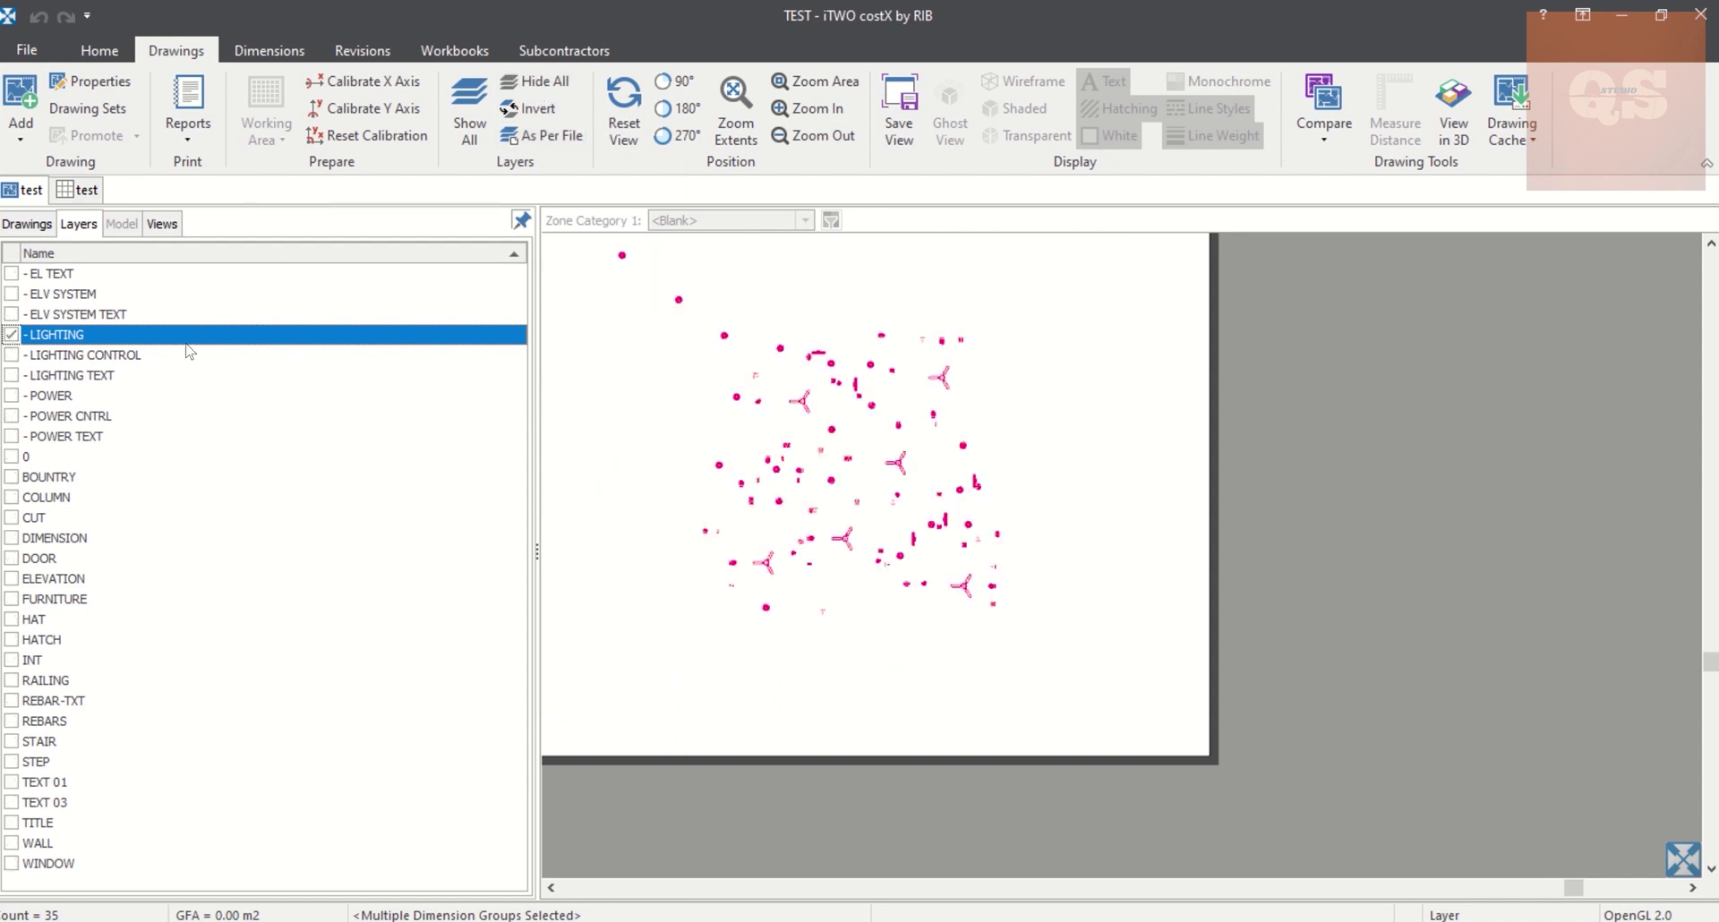
left_click(36, 224)
left_click(109, 630)
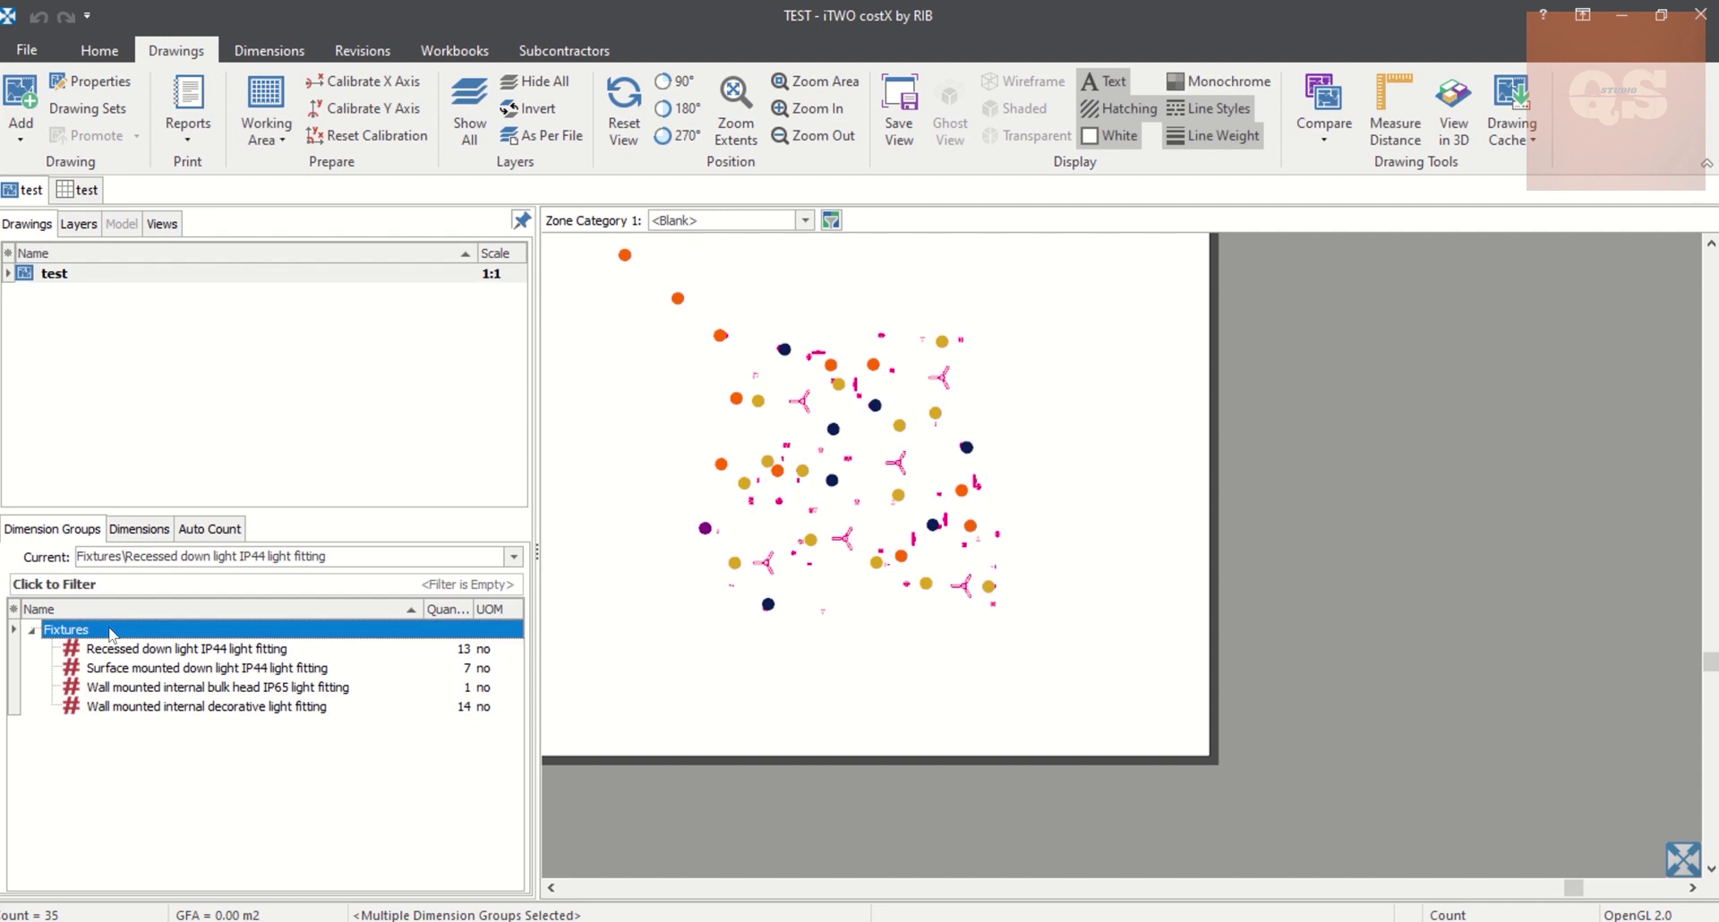
scroll(816, 472, "up", 5)
scroll(925, 365, "down", 6)
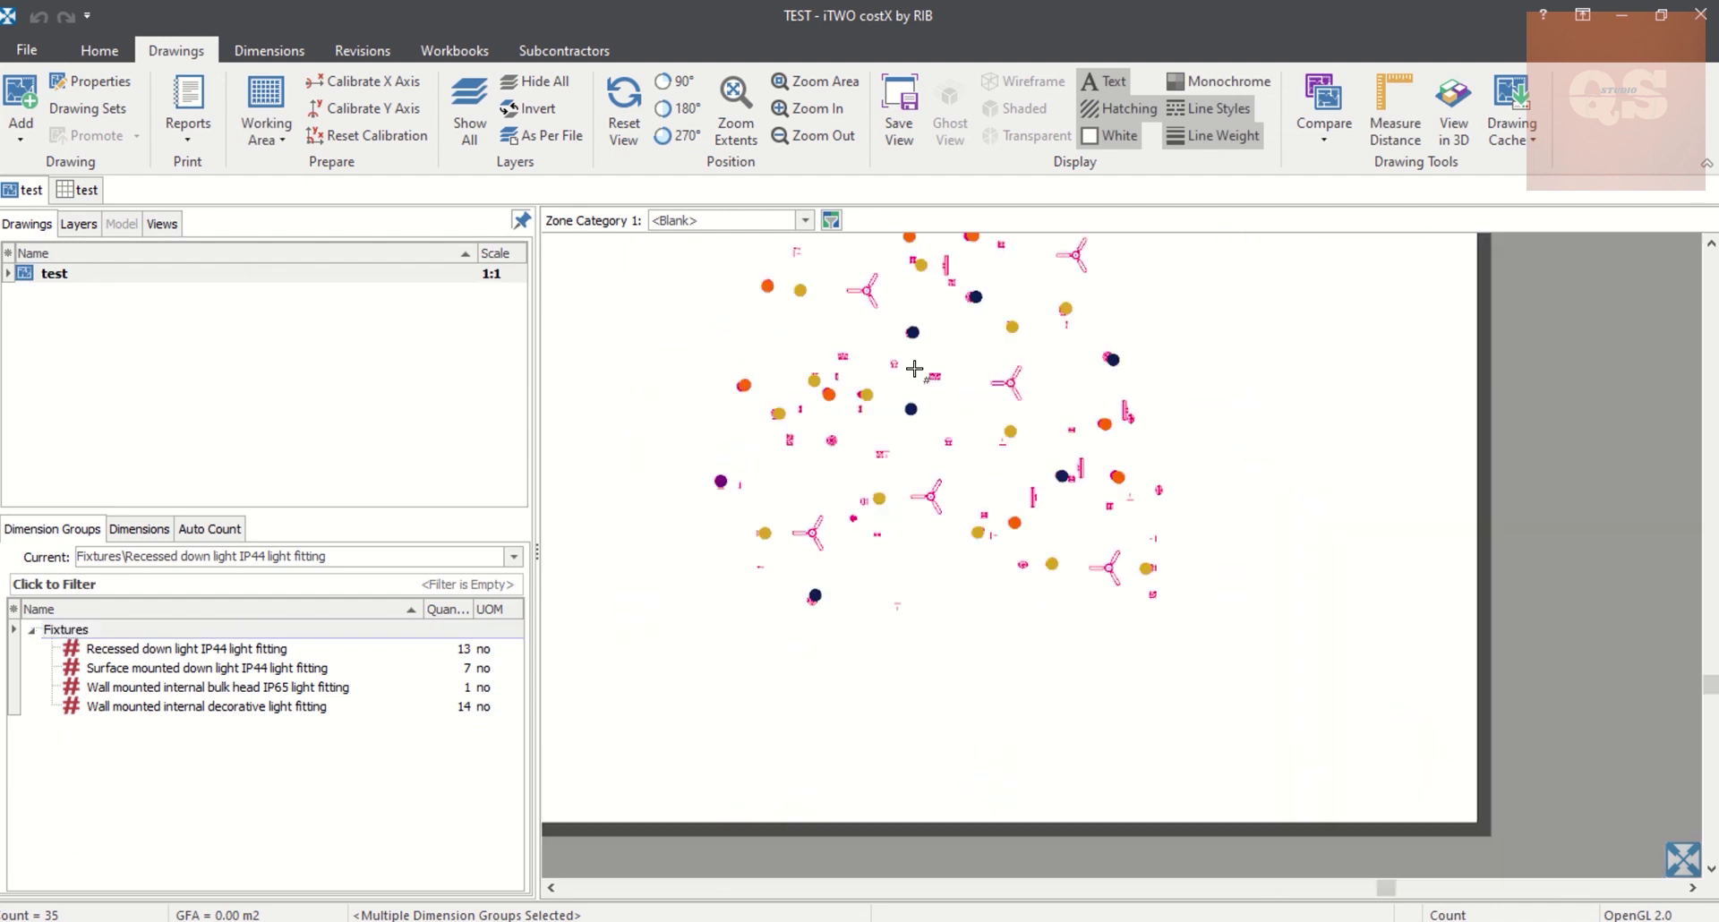
scroll(884, 311, "up", 4)
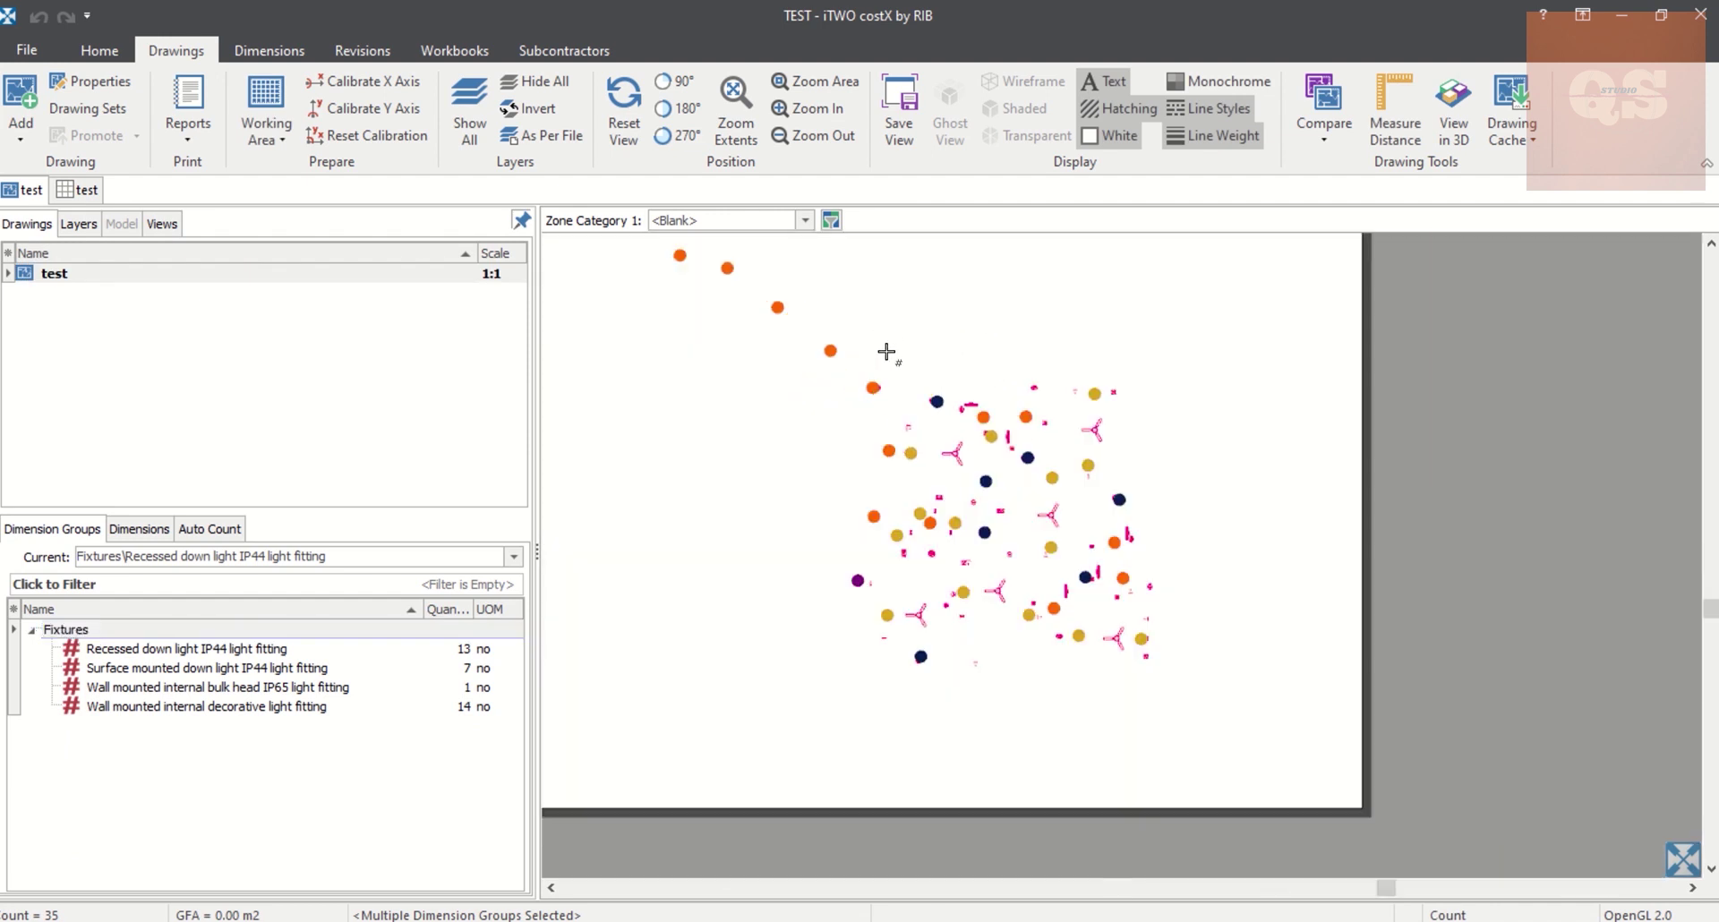
scroll(878, 348, "down", 2)
scroll(1126, 403, "up", 3)
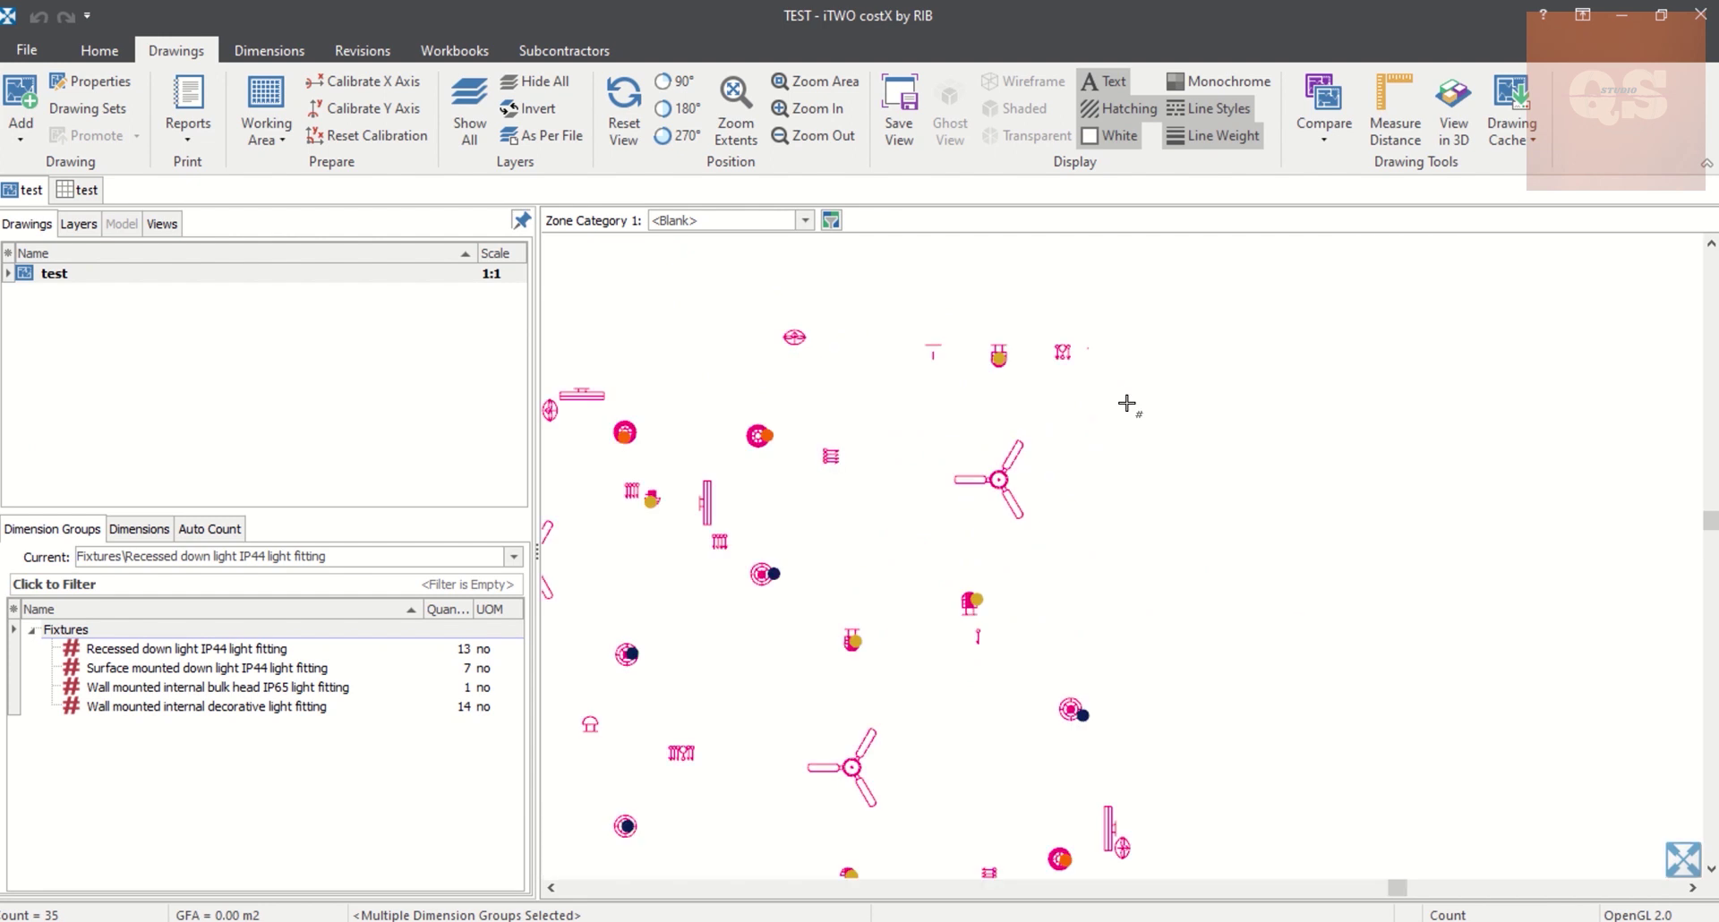
scroll(1062, 308, "down", 4)
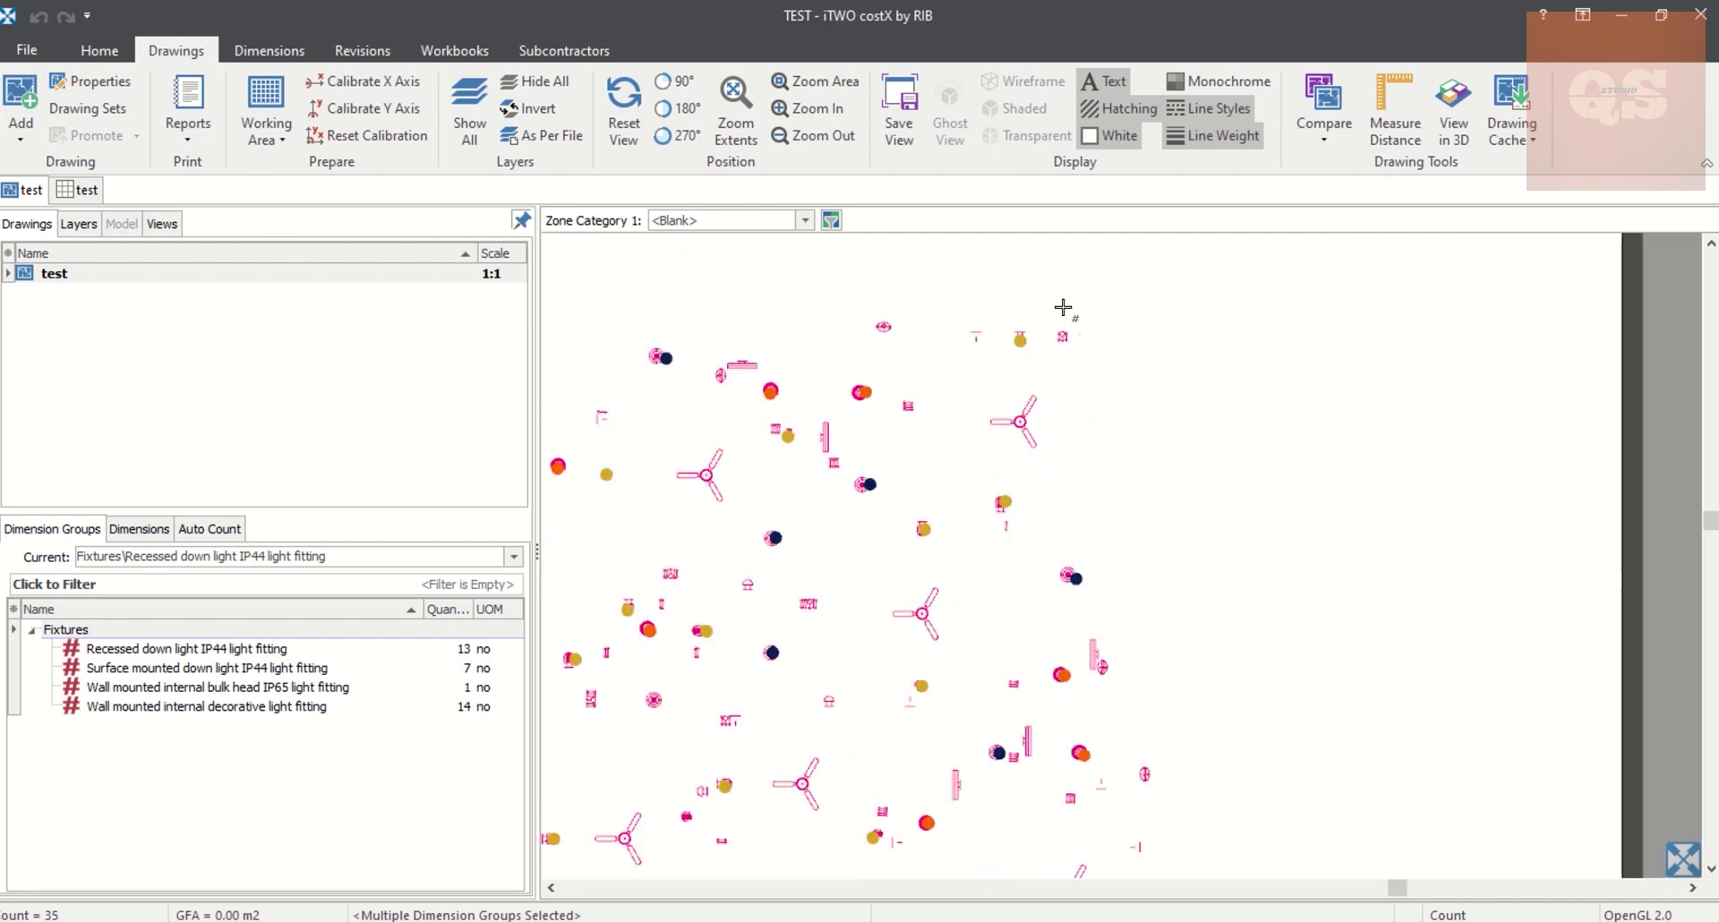
scroll(1009, 641, "up", 4)
scroll(1043, 566, "down", 2)
scroll(1043, 566, "down", 3)
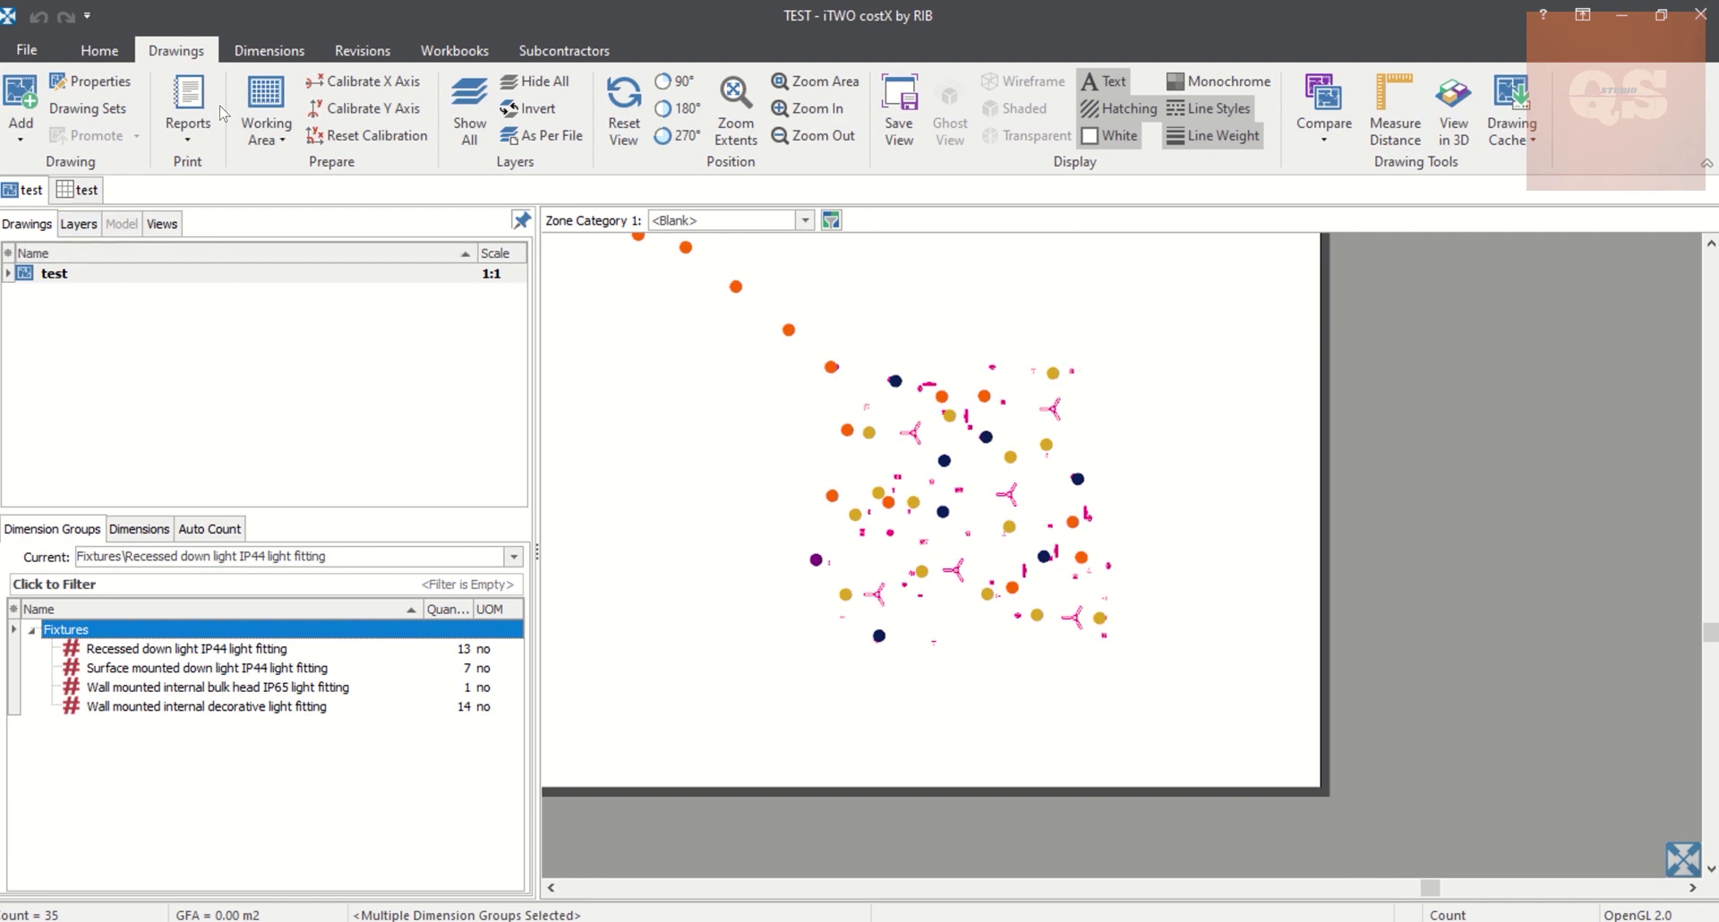
Make all layers visible again and open the test workbook's Cost sheet
left_click(78, 224)
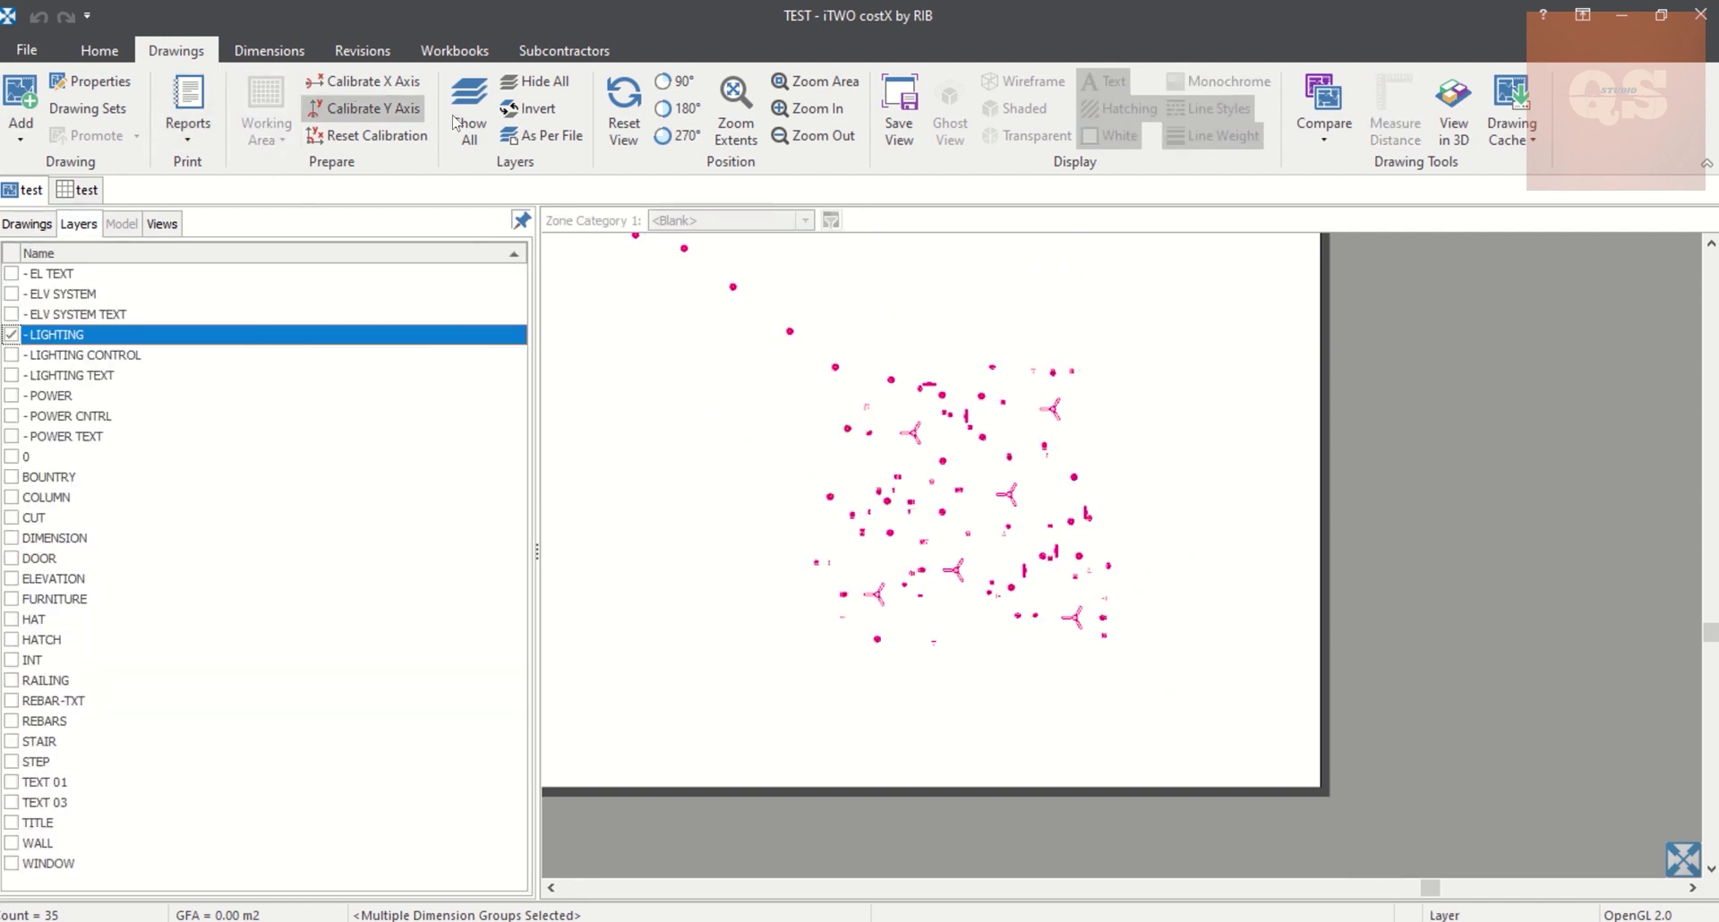
left_click(481, 116)
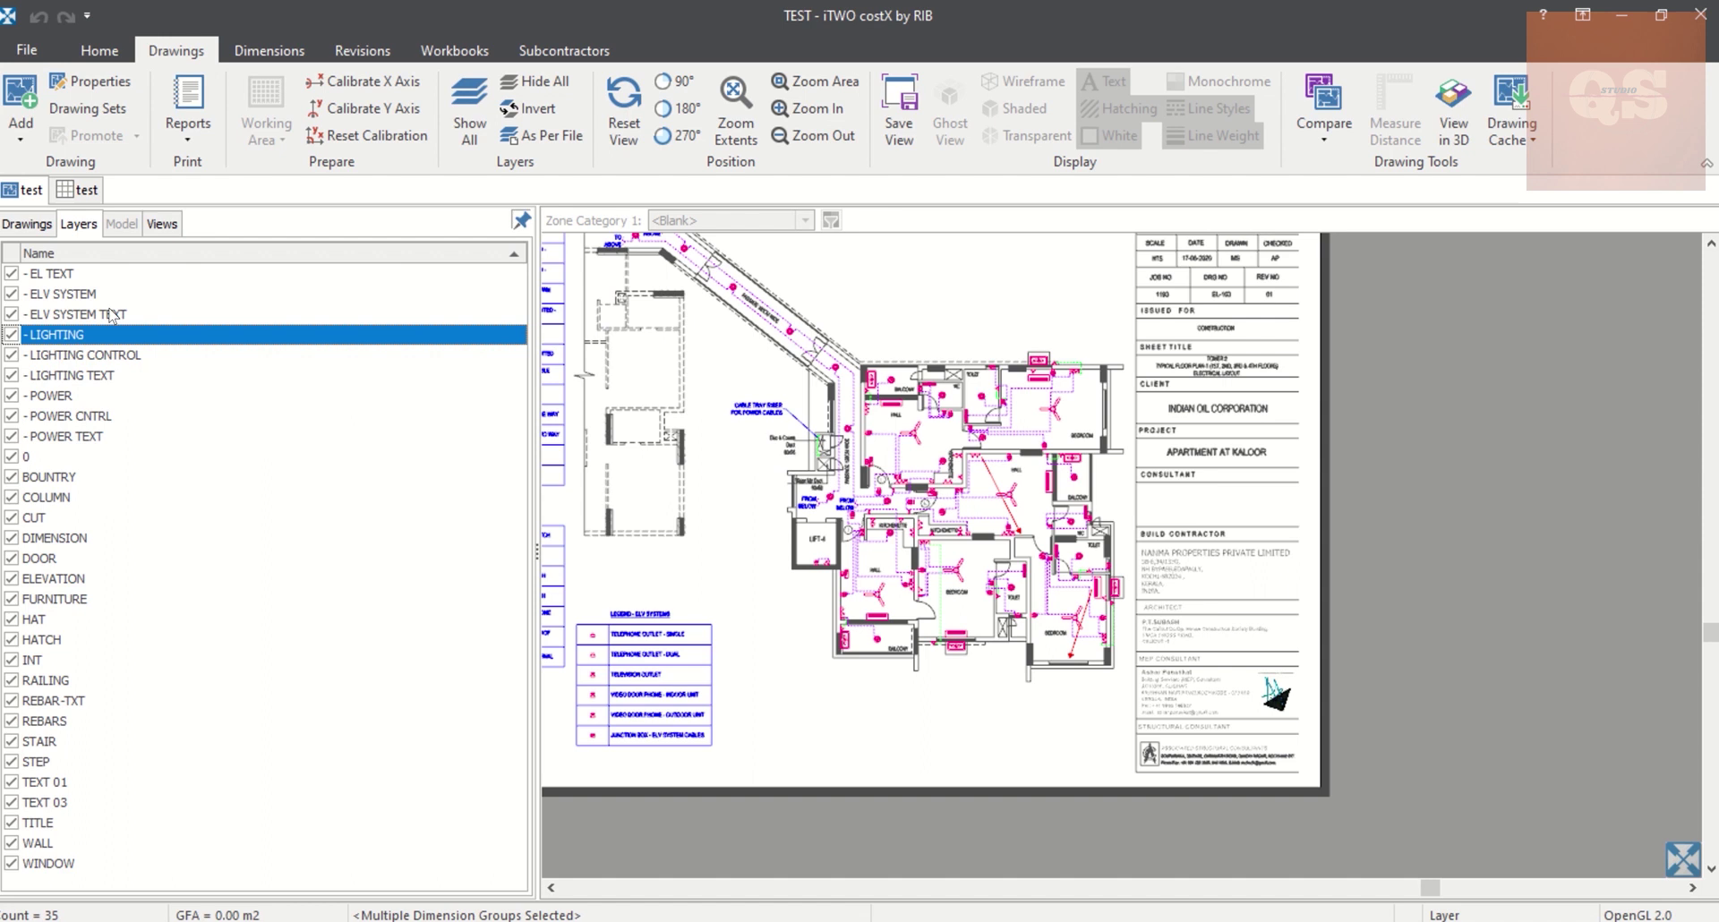
left_click(26, 224)
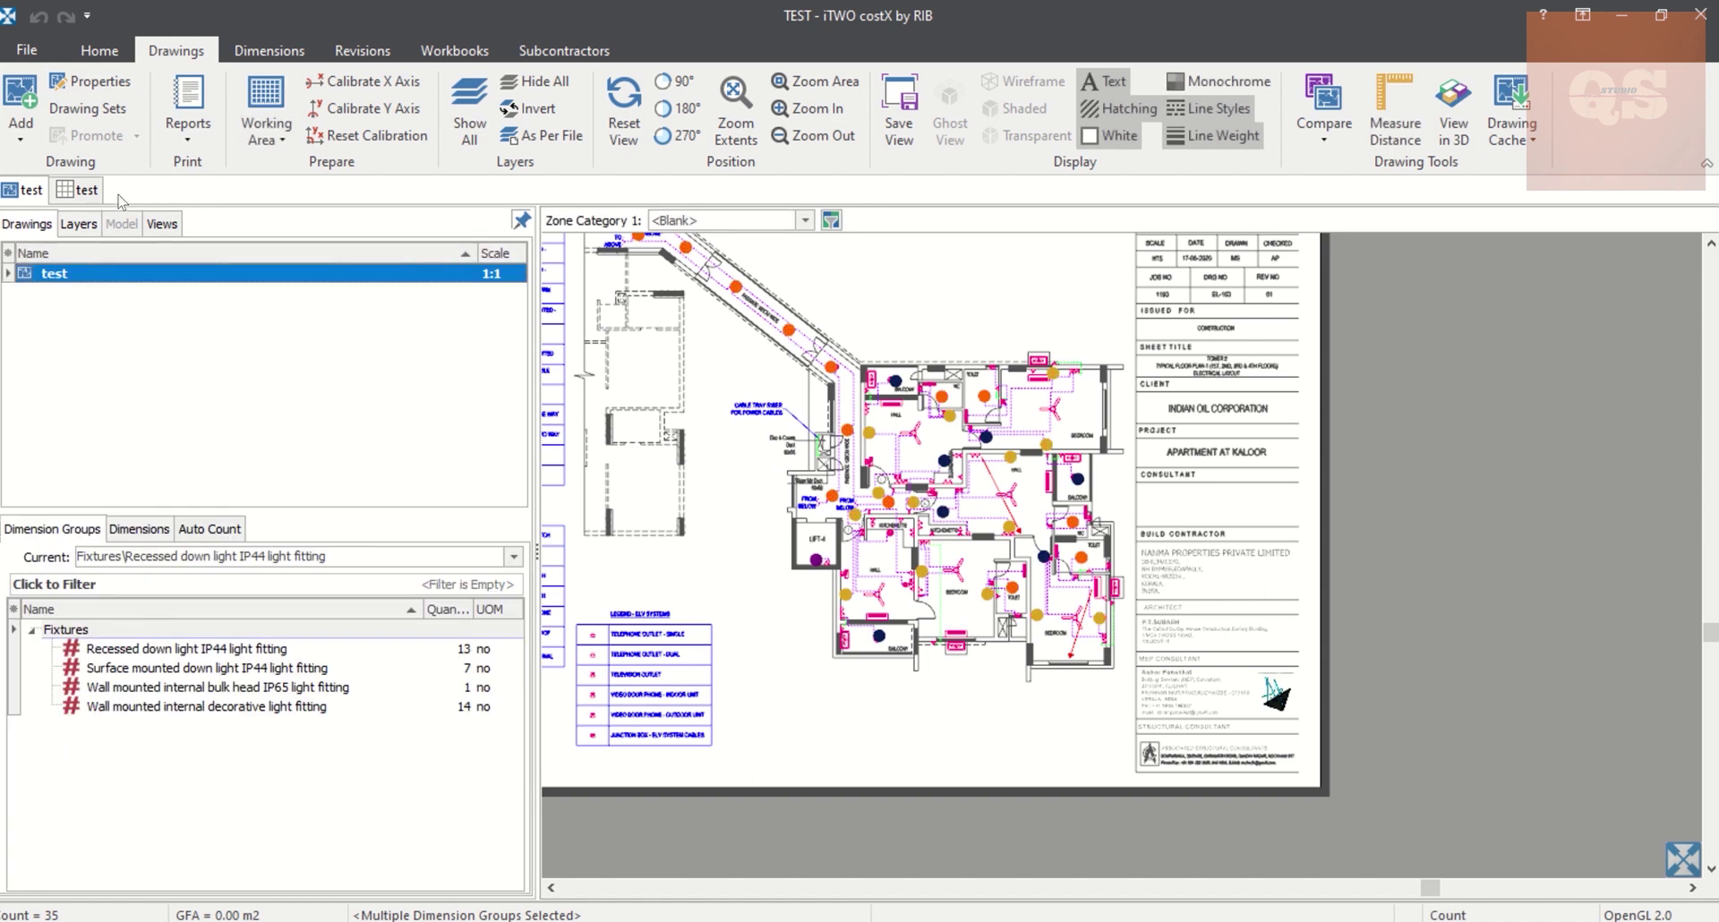
left_click(85, 191)
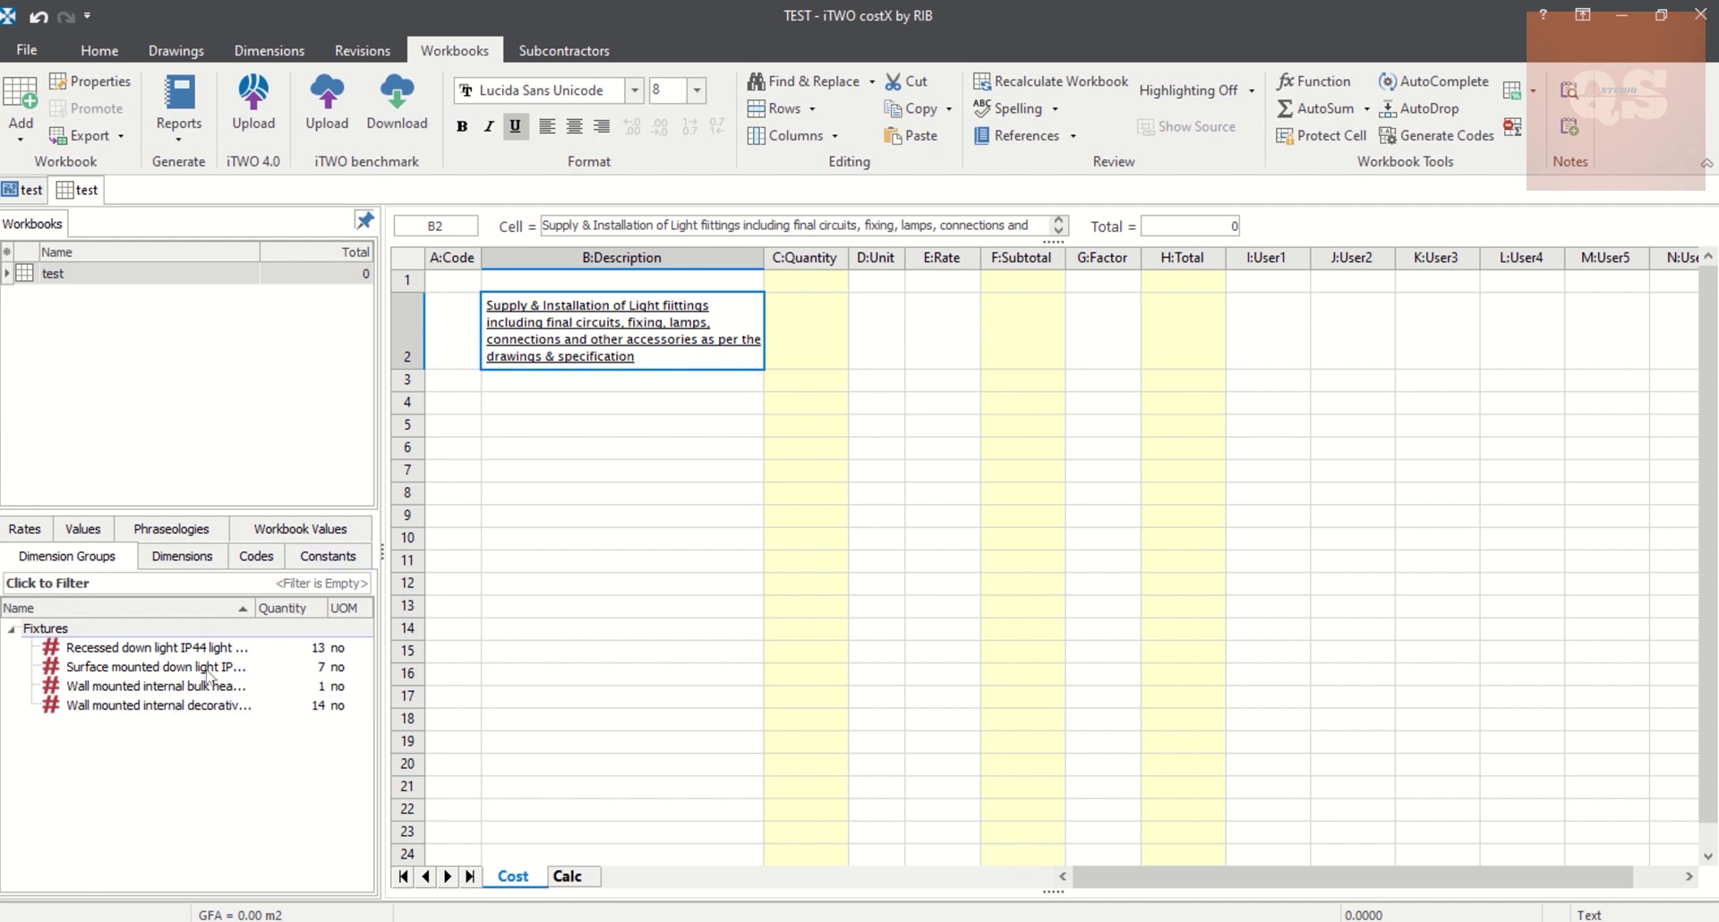
Drag all four Fixtures counts onto row 3, billing 13, 7, 1 and 14 no in rows 3–6
left_click(196, 665)
left_click(148, 651)
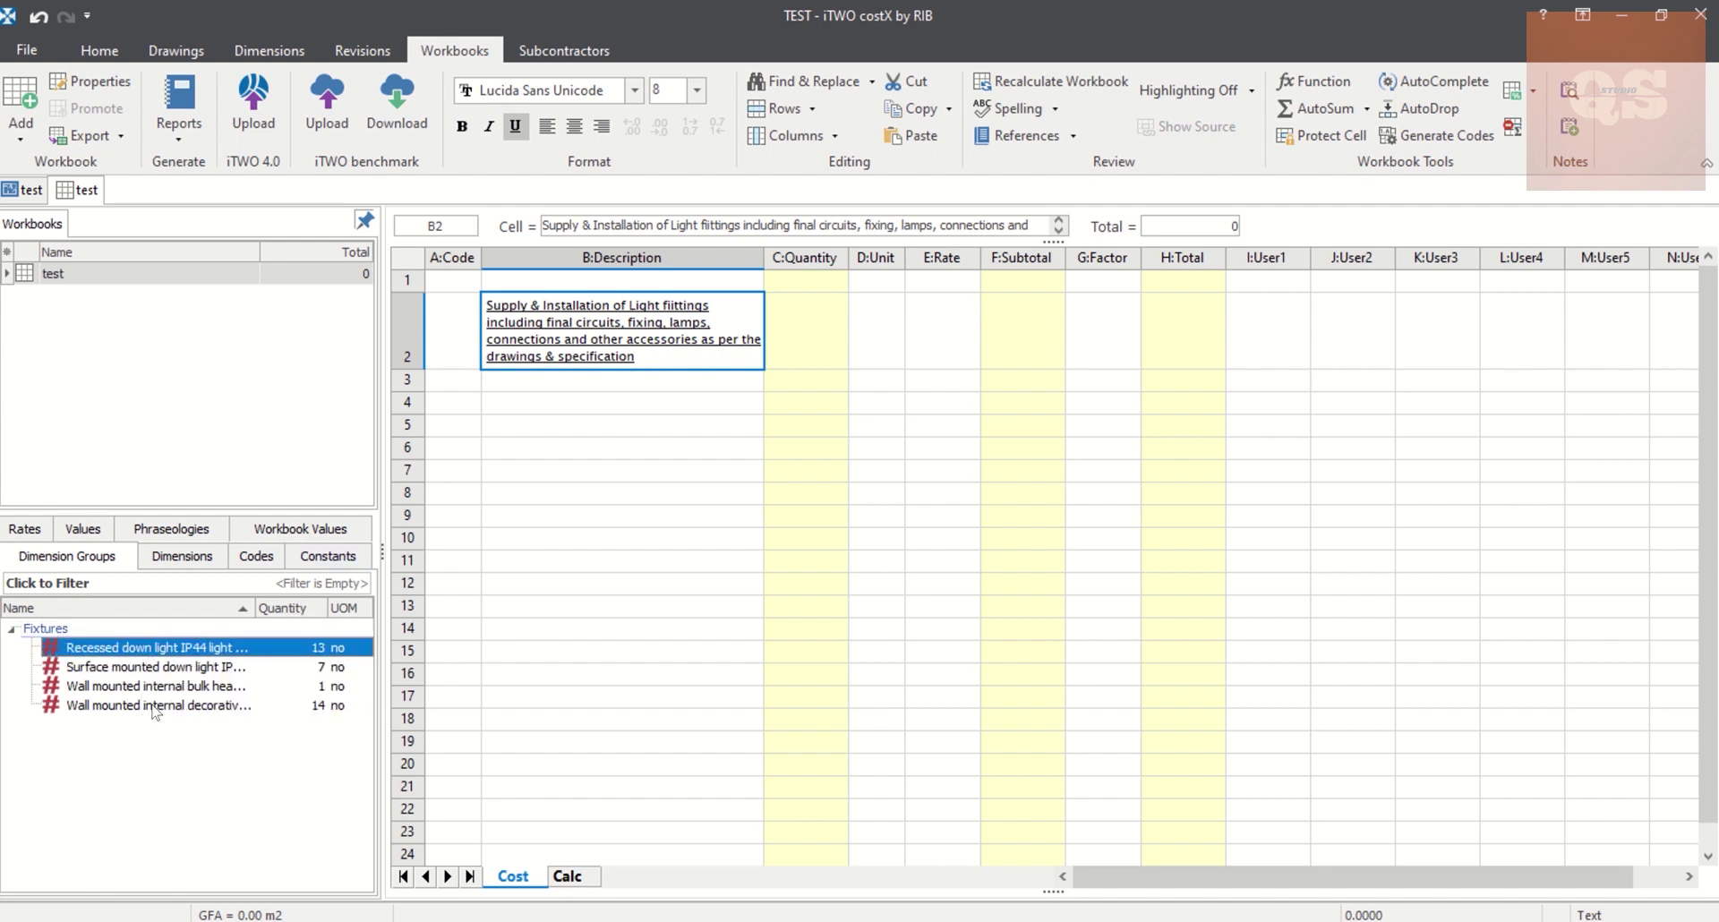
left_click(154, 706, "shift")
left_click_drag(133, 663, 587, 383)
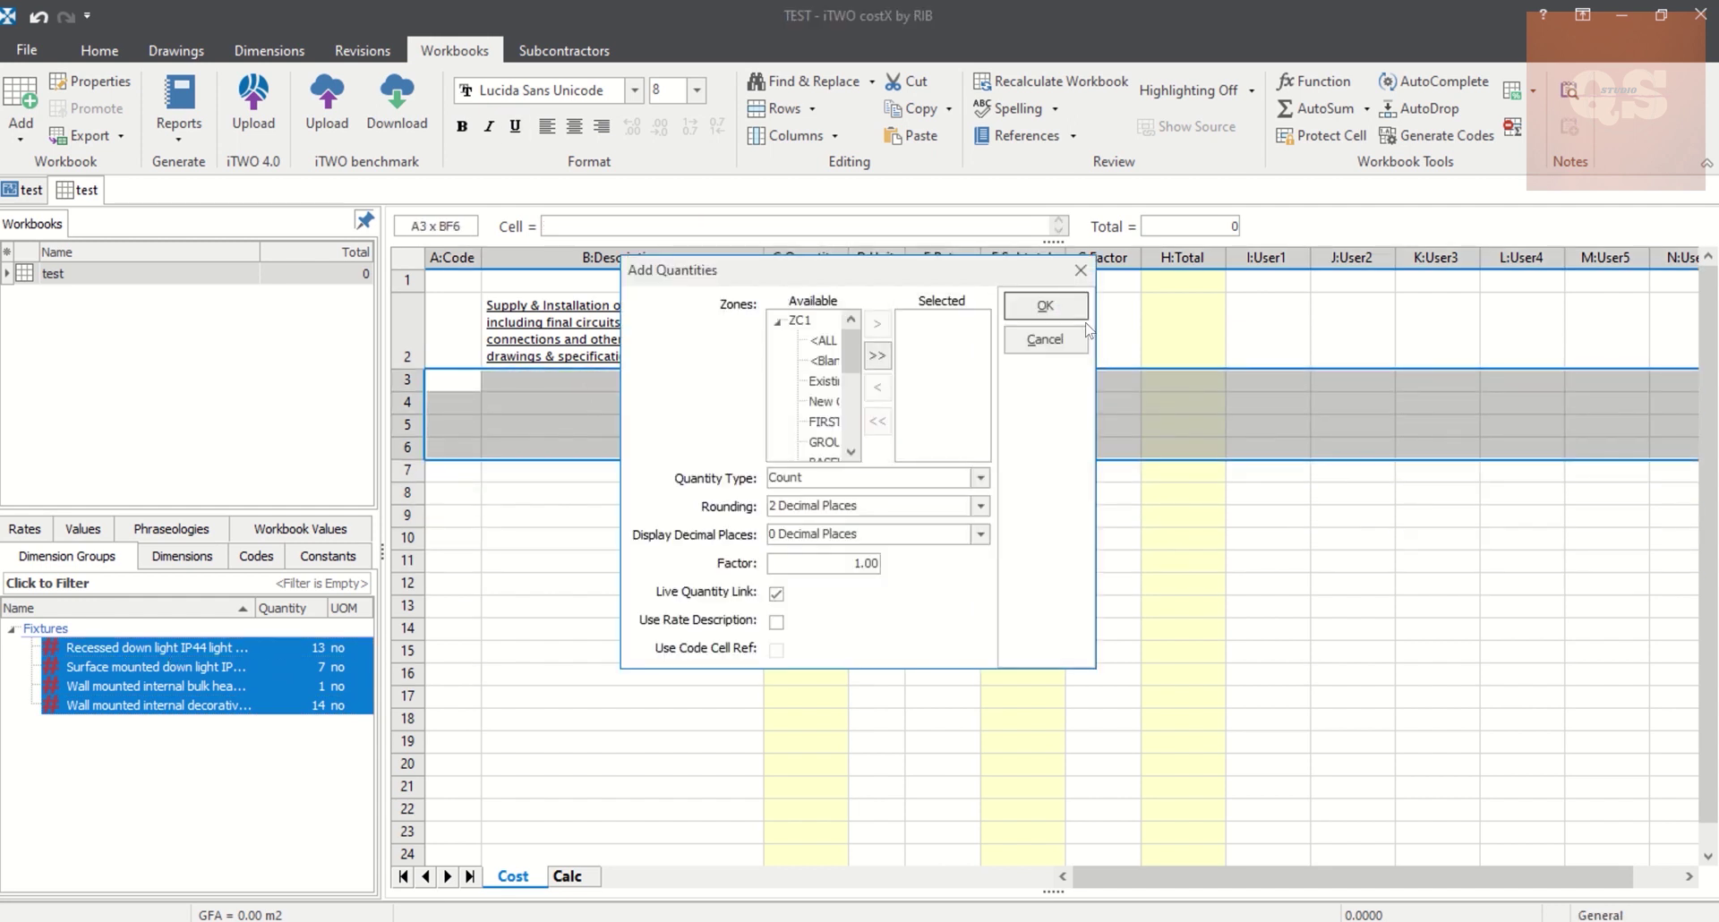
left_click(1060, 311)
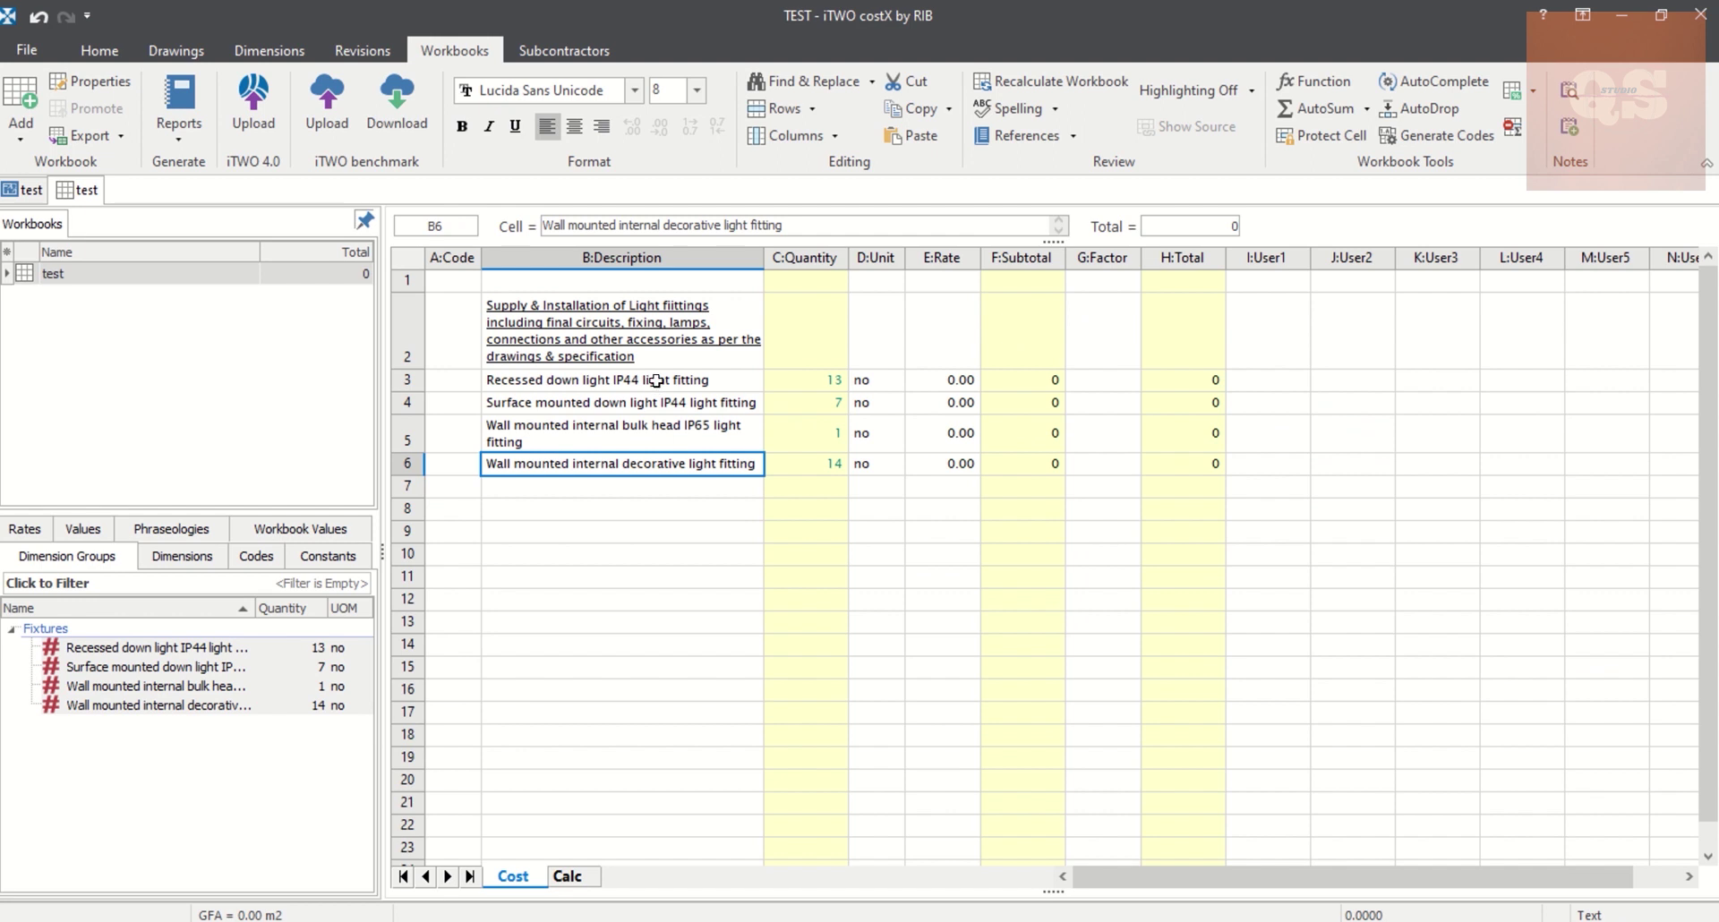
left_click(751, 382)
left_click_drag(751, 382, 1210, 466)
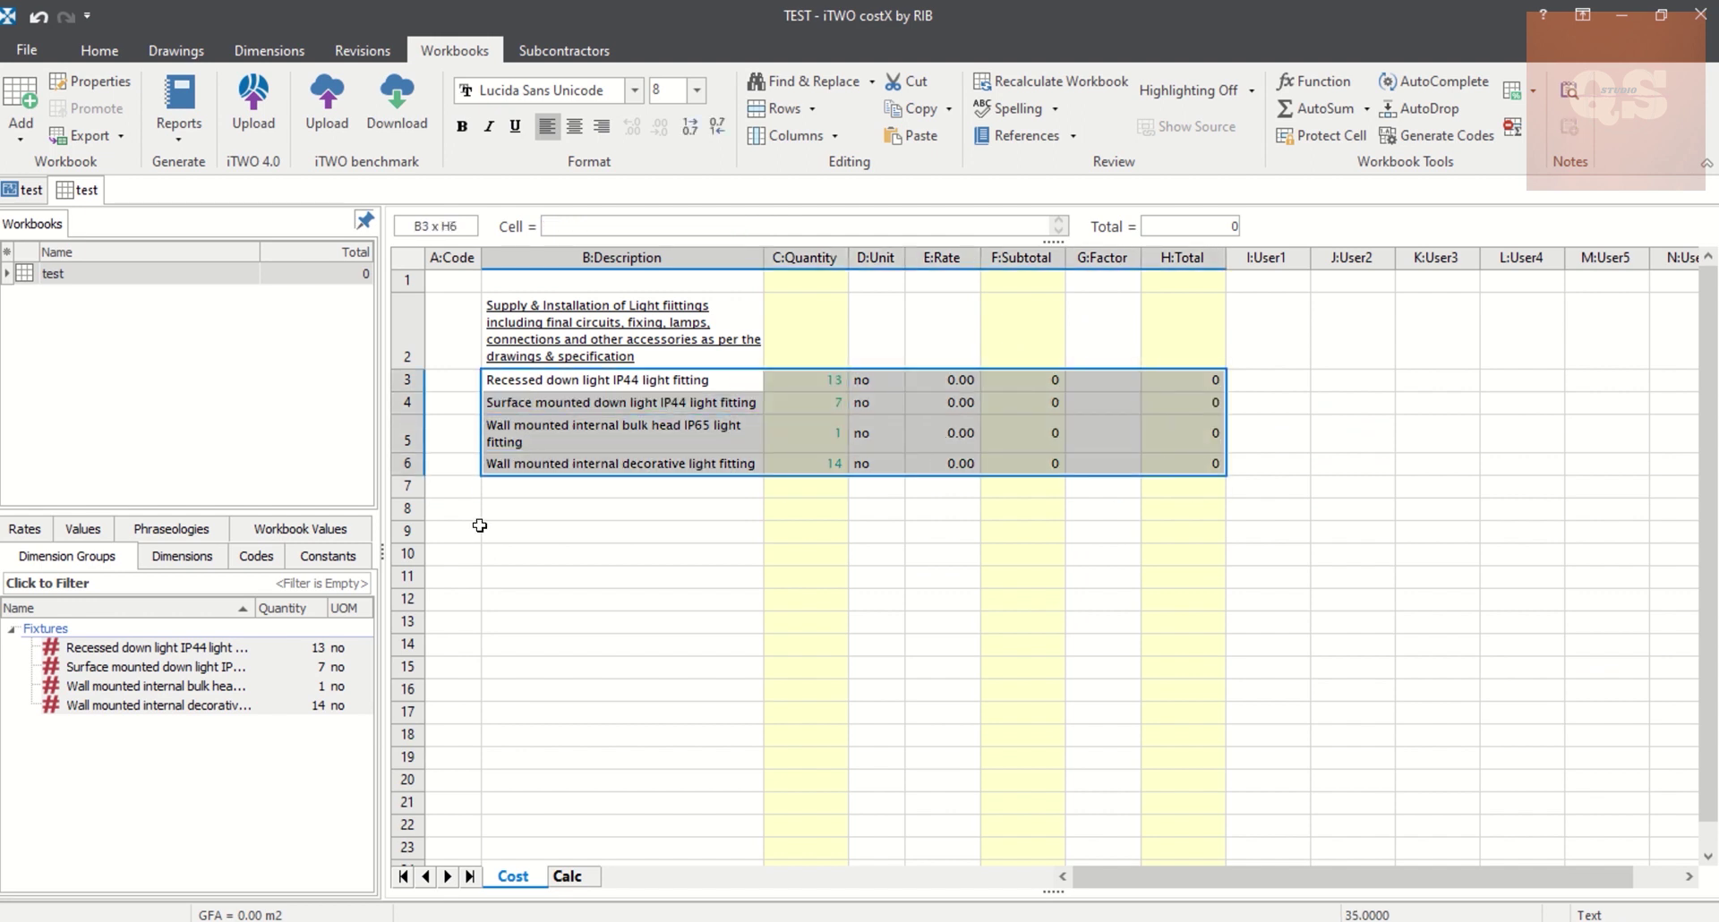
Delete row 6, the 14 no wall mounted internal decorative light fitting
left_click(459, 469)
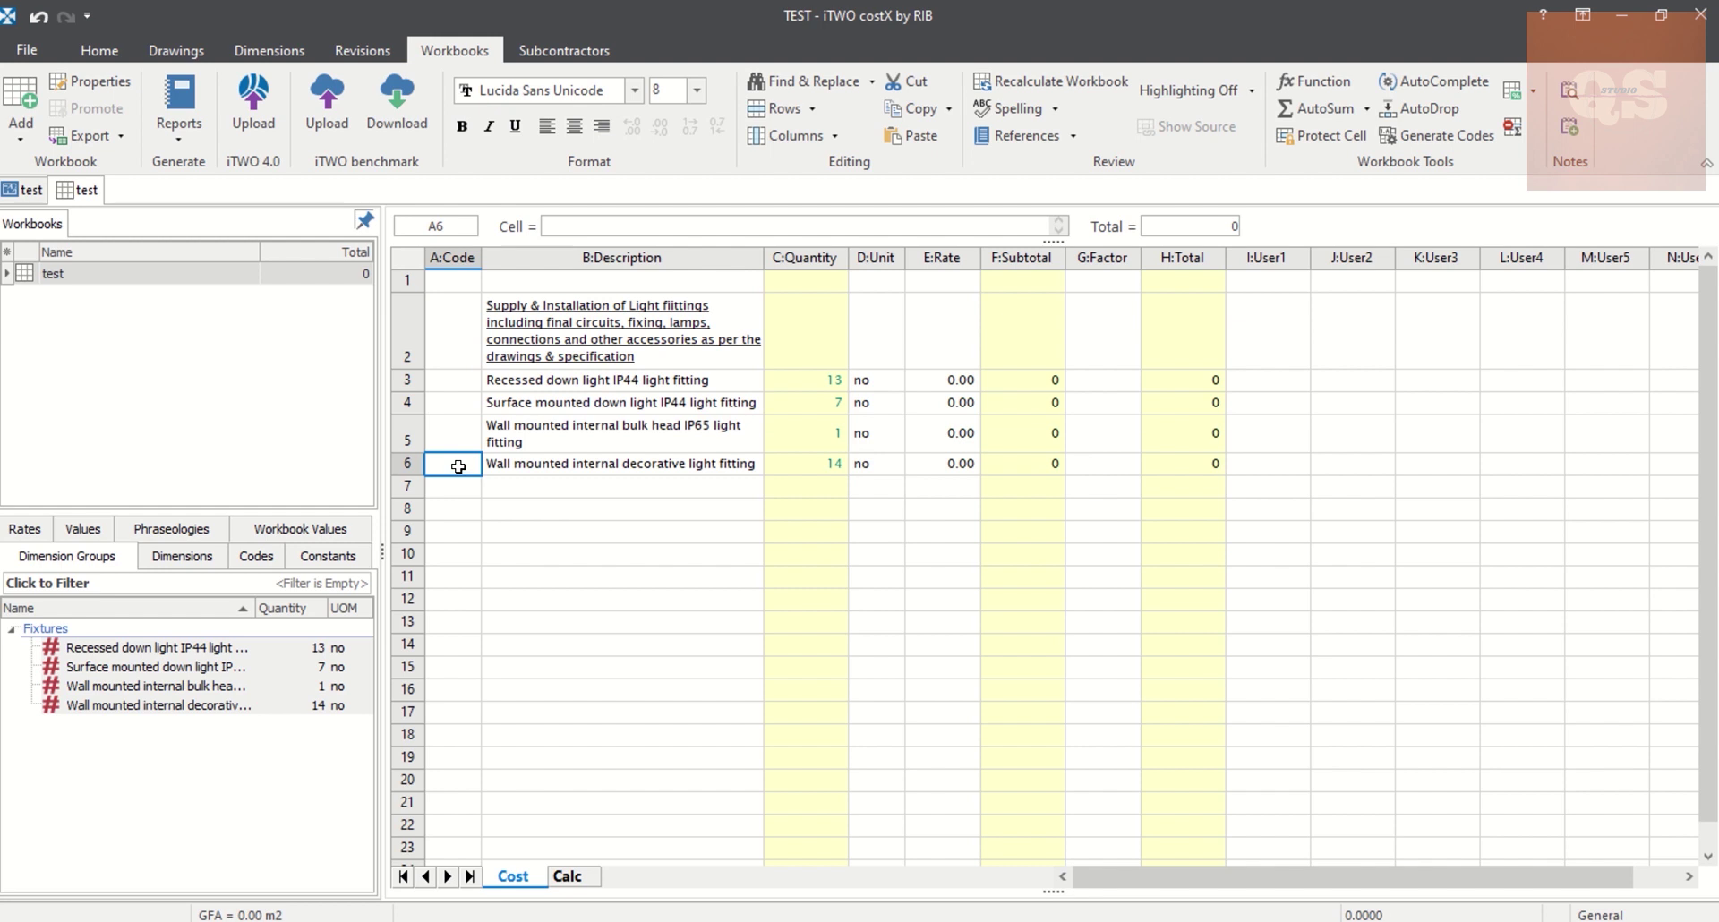
right_click(459, 466)
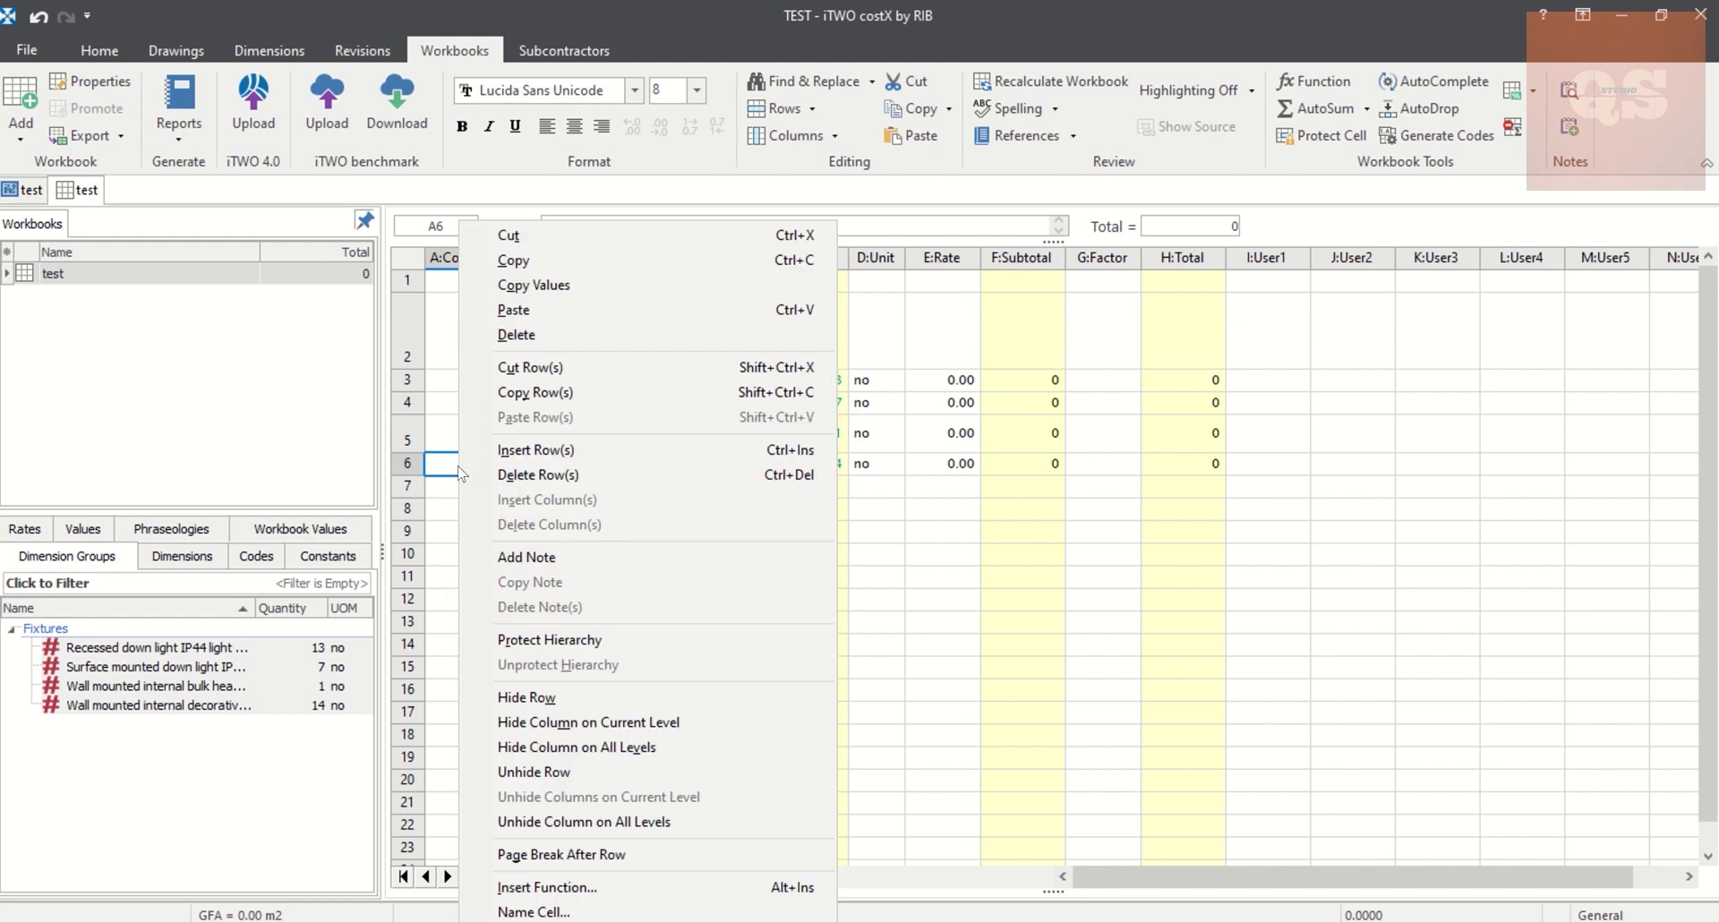
left_click(517, 484)
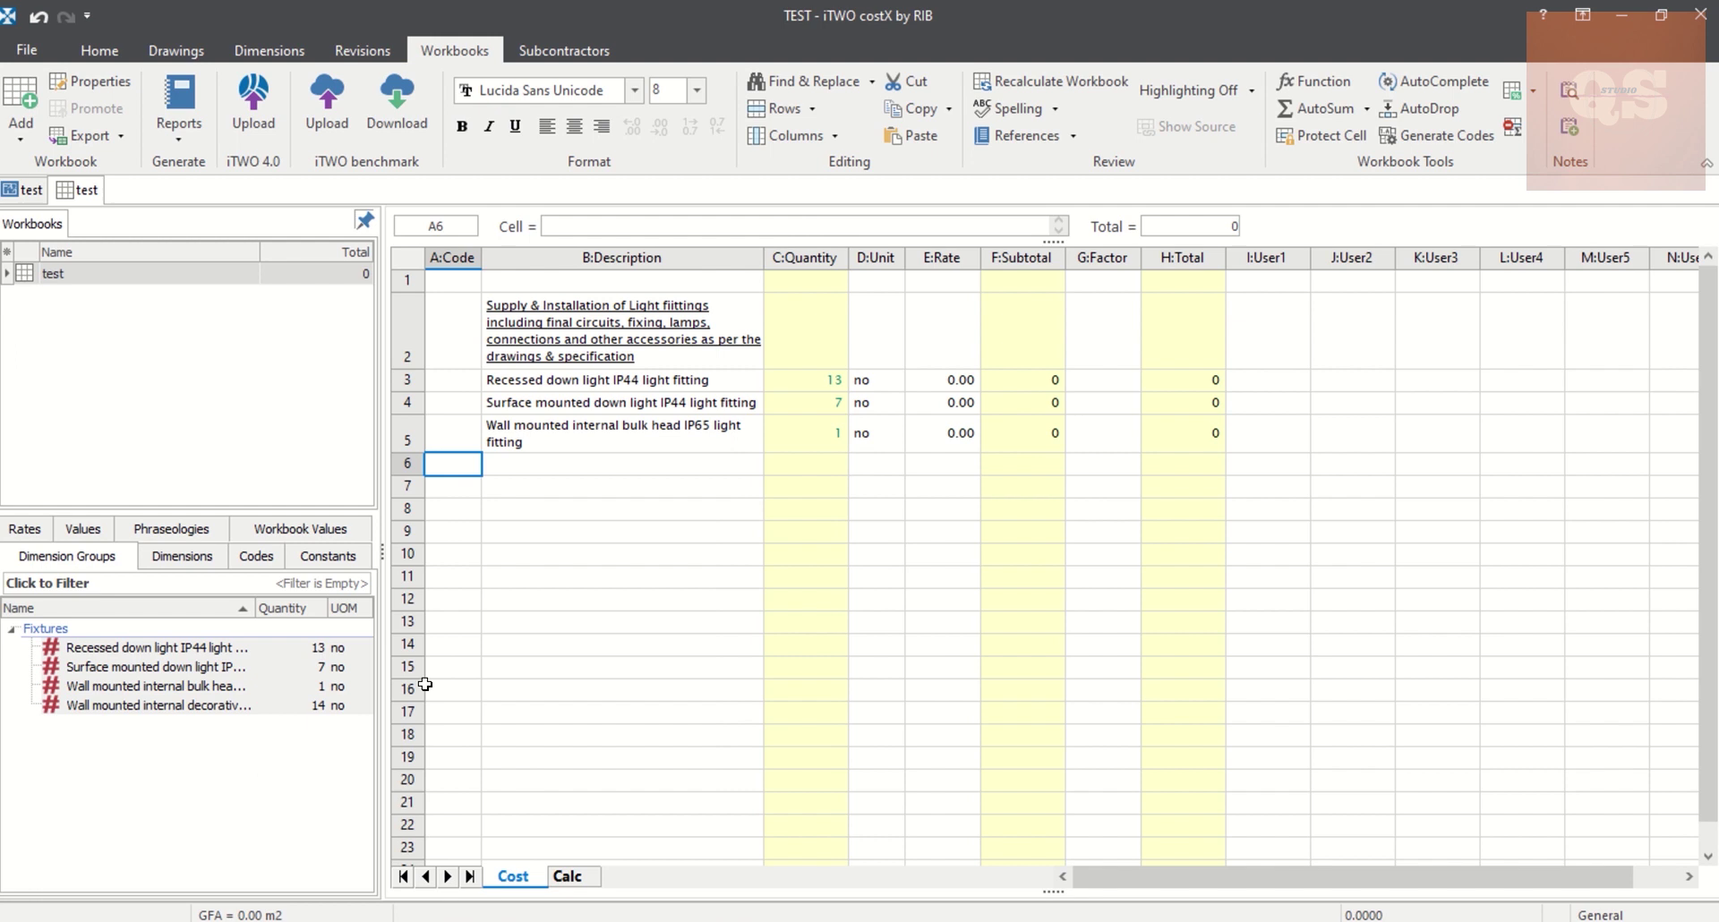
Select empty cells B9 and B8 below the bill and the decorative light fitting dimension group
left_click(627, 581)
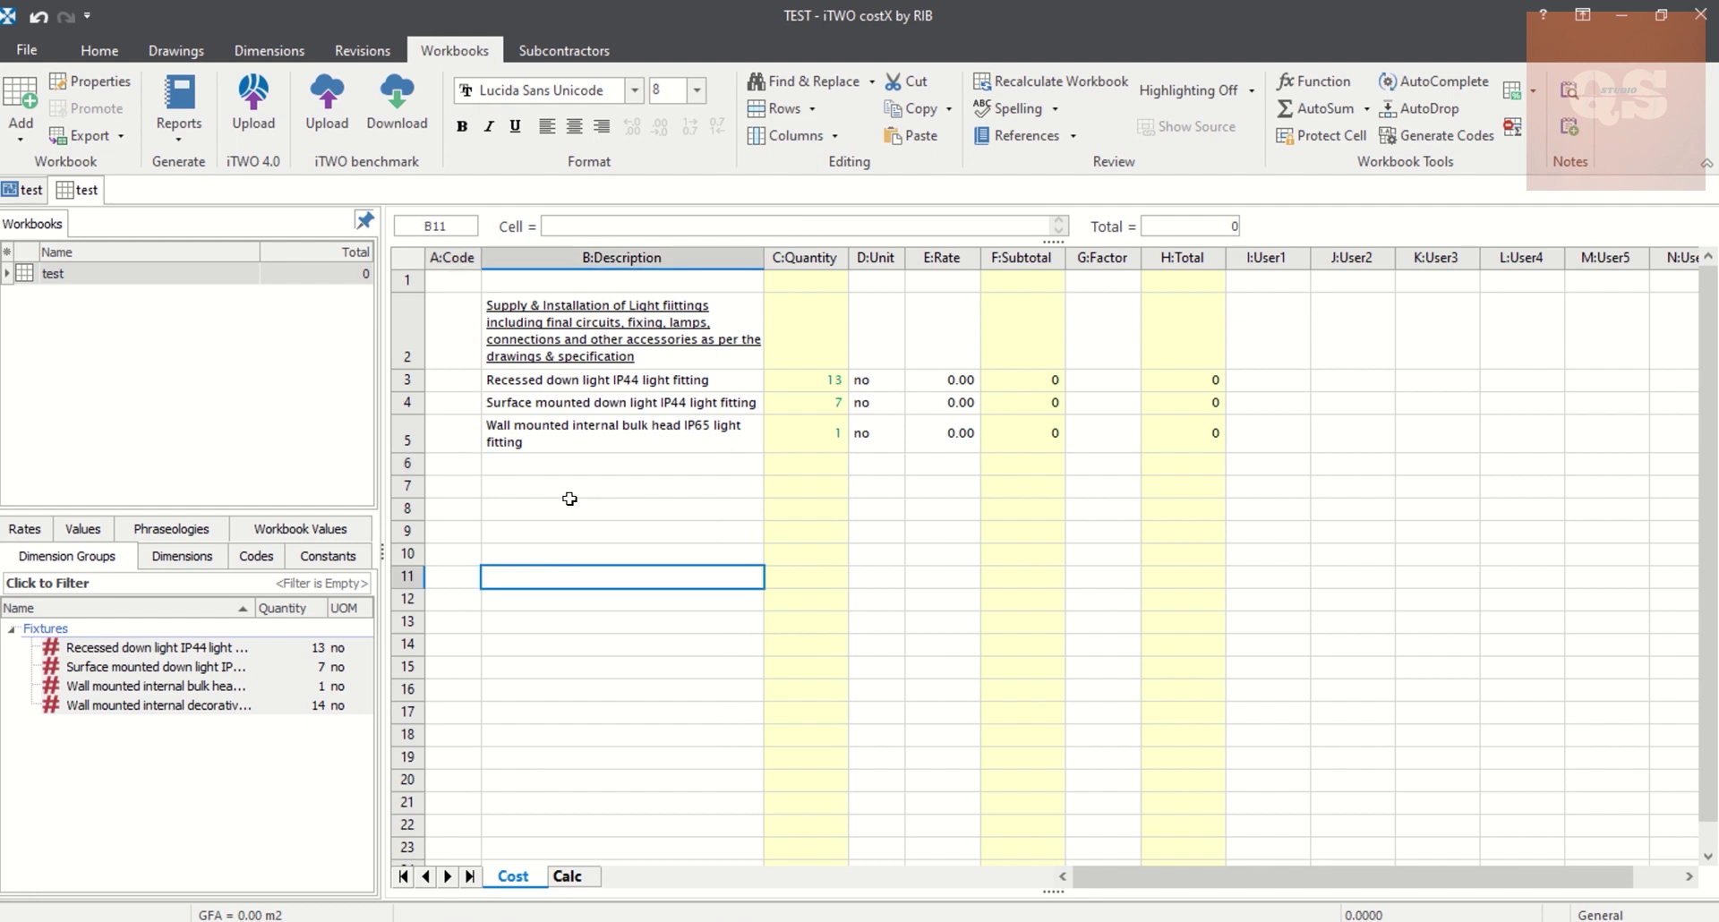
left_click(558, 530)
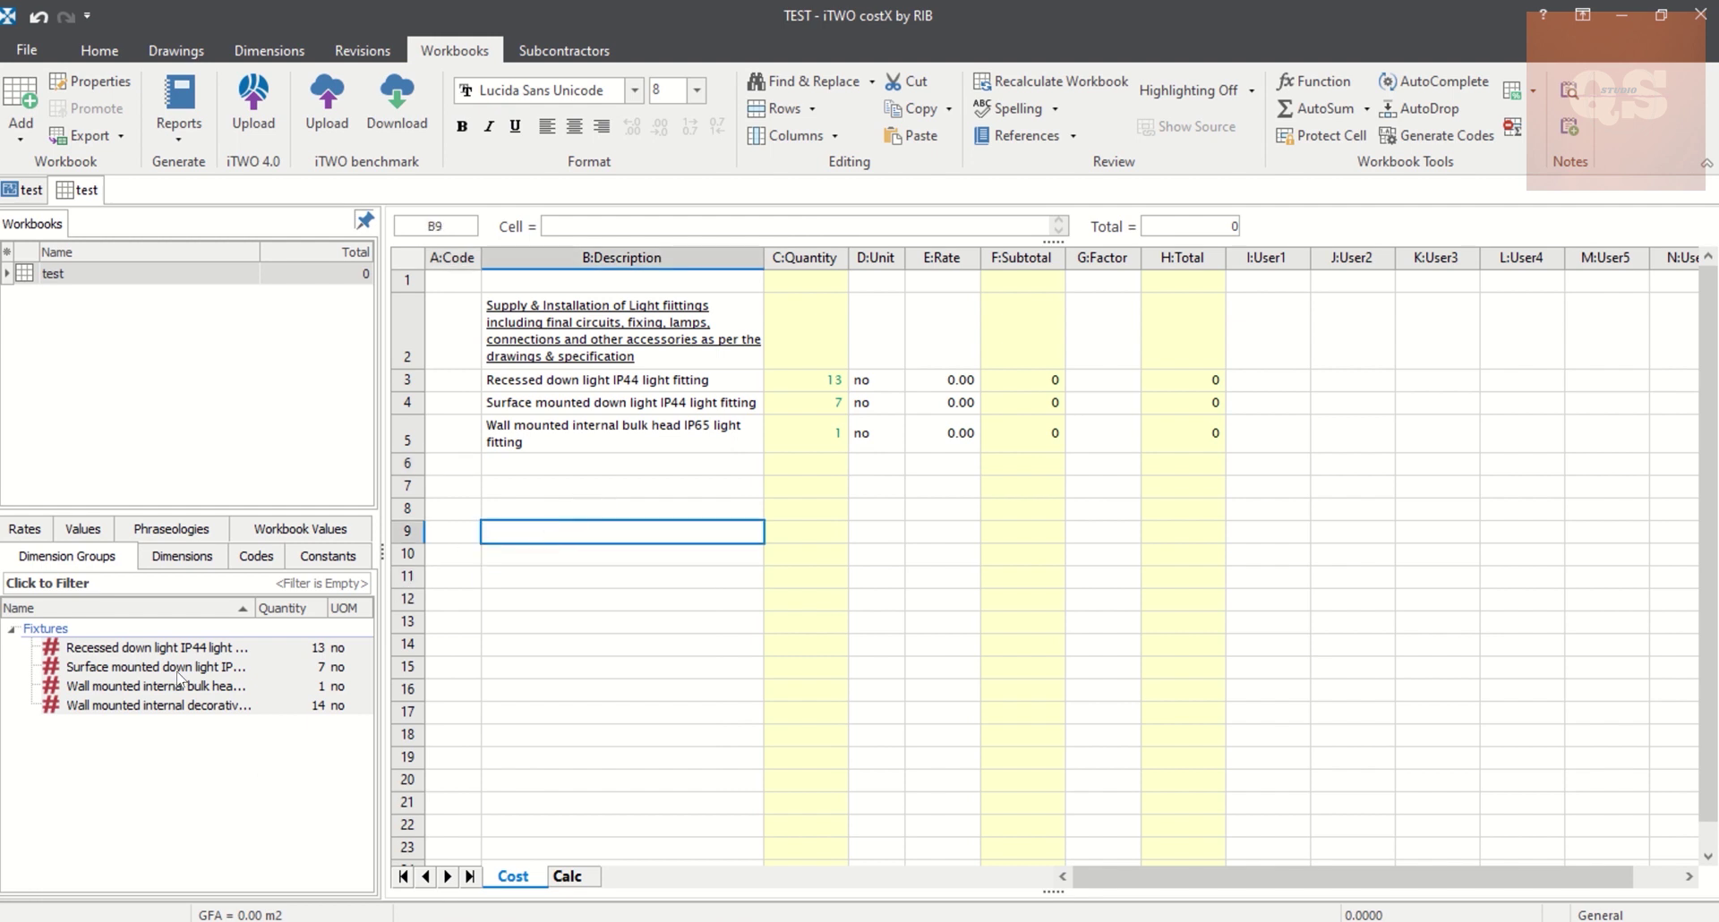
left_click(195, 707)
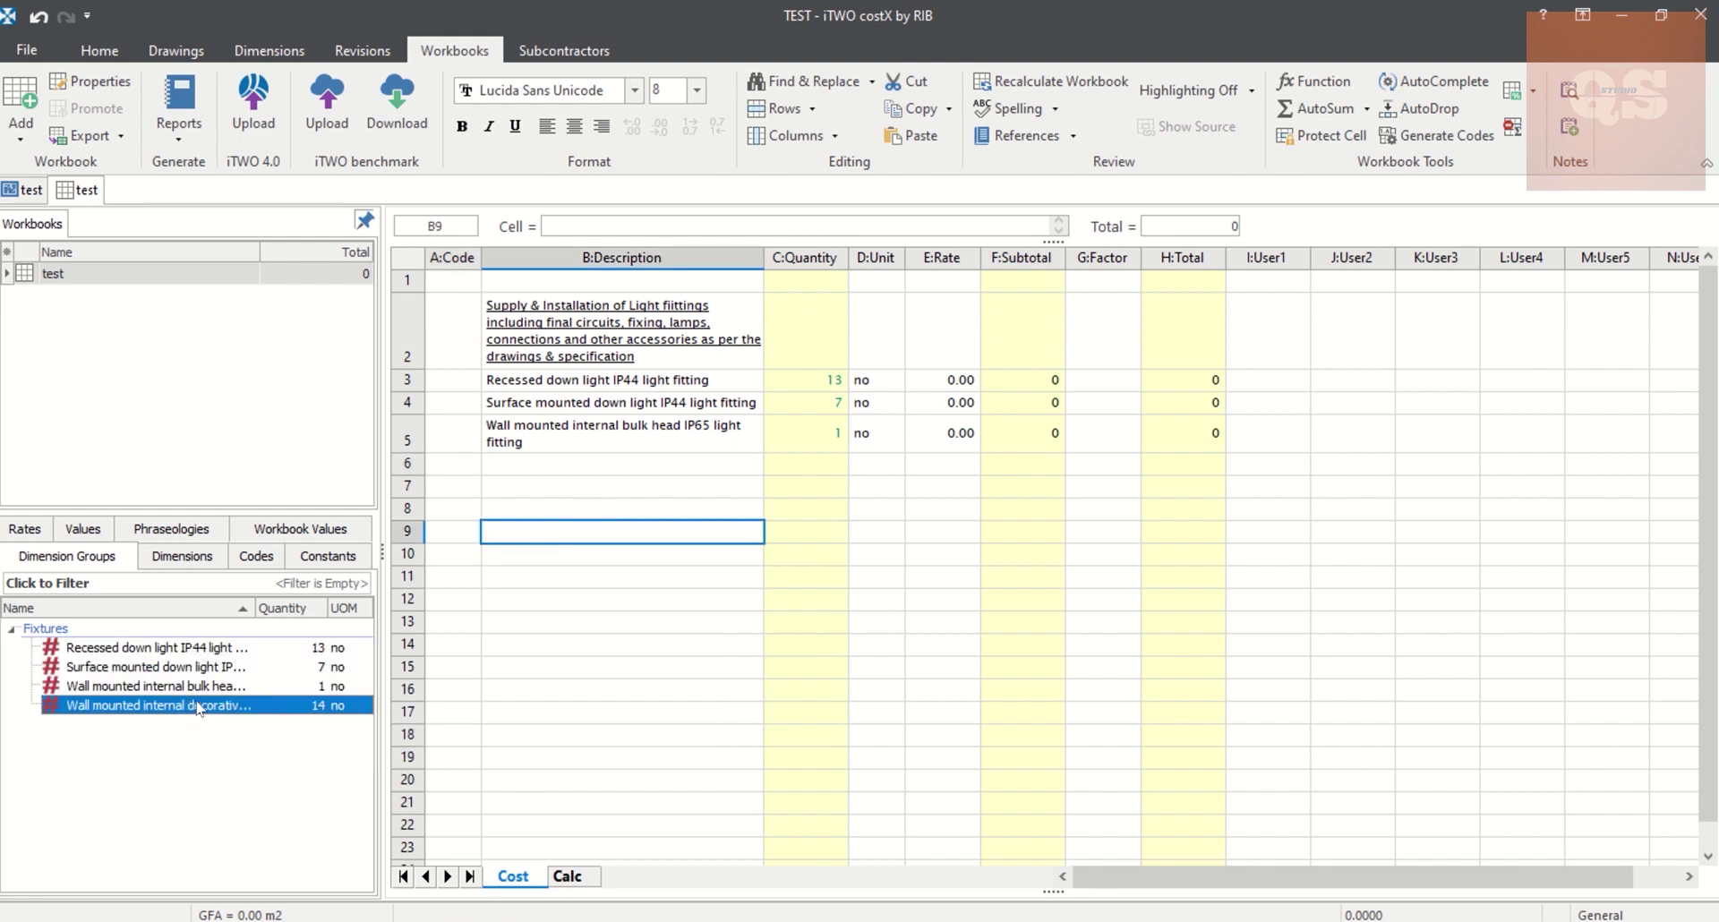
left_click(587, 506)
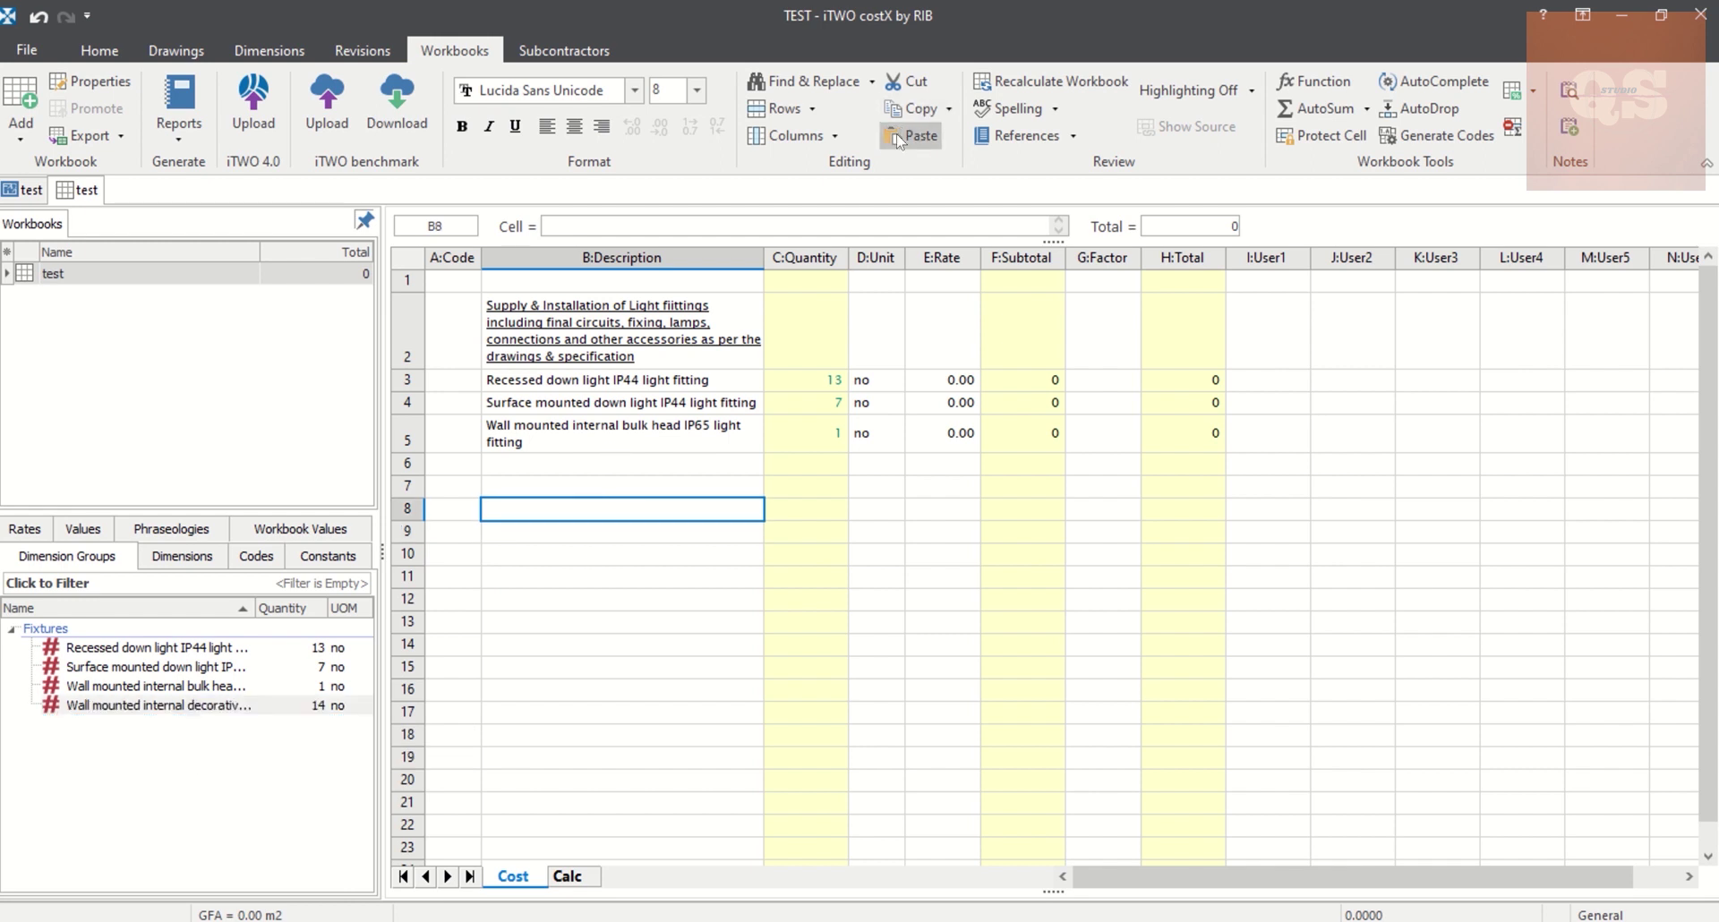
left_click(906, 224)
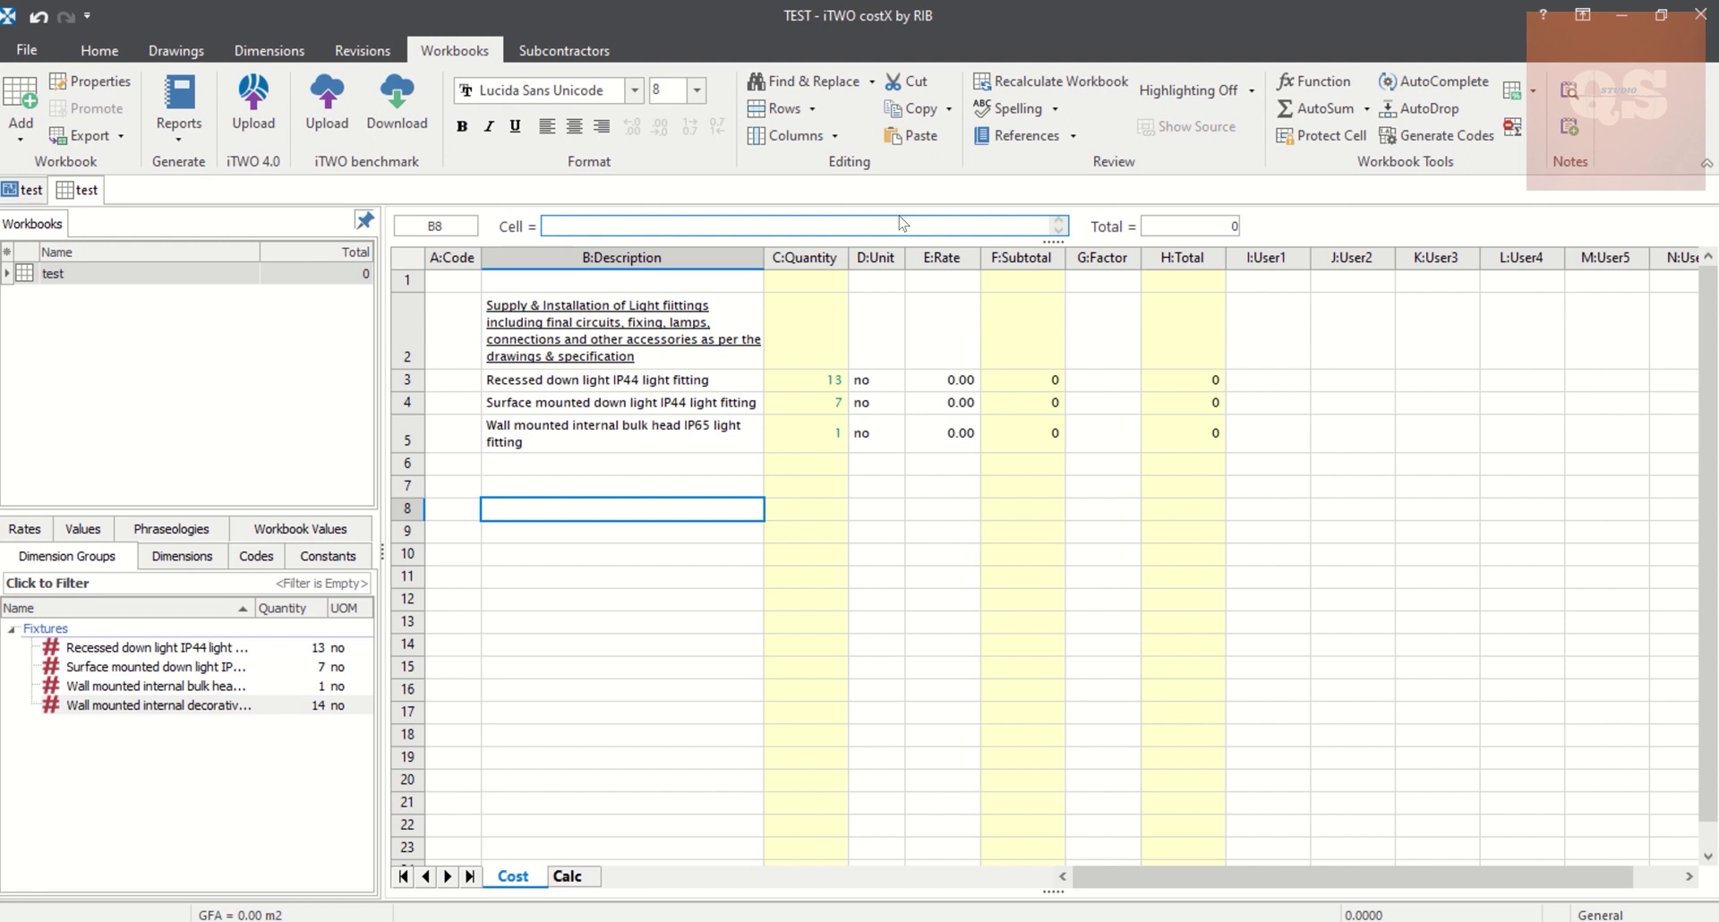
left_click(1021, 139)
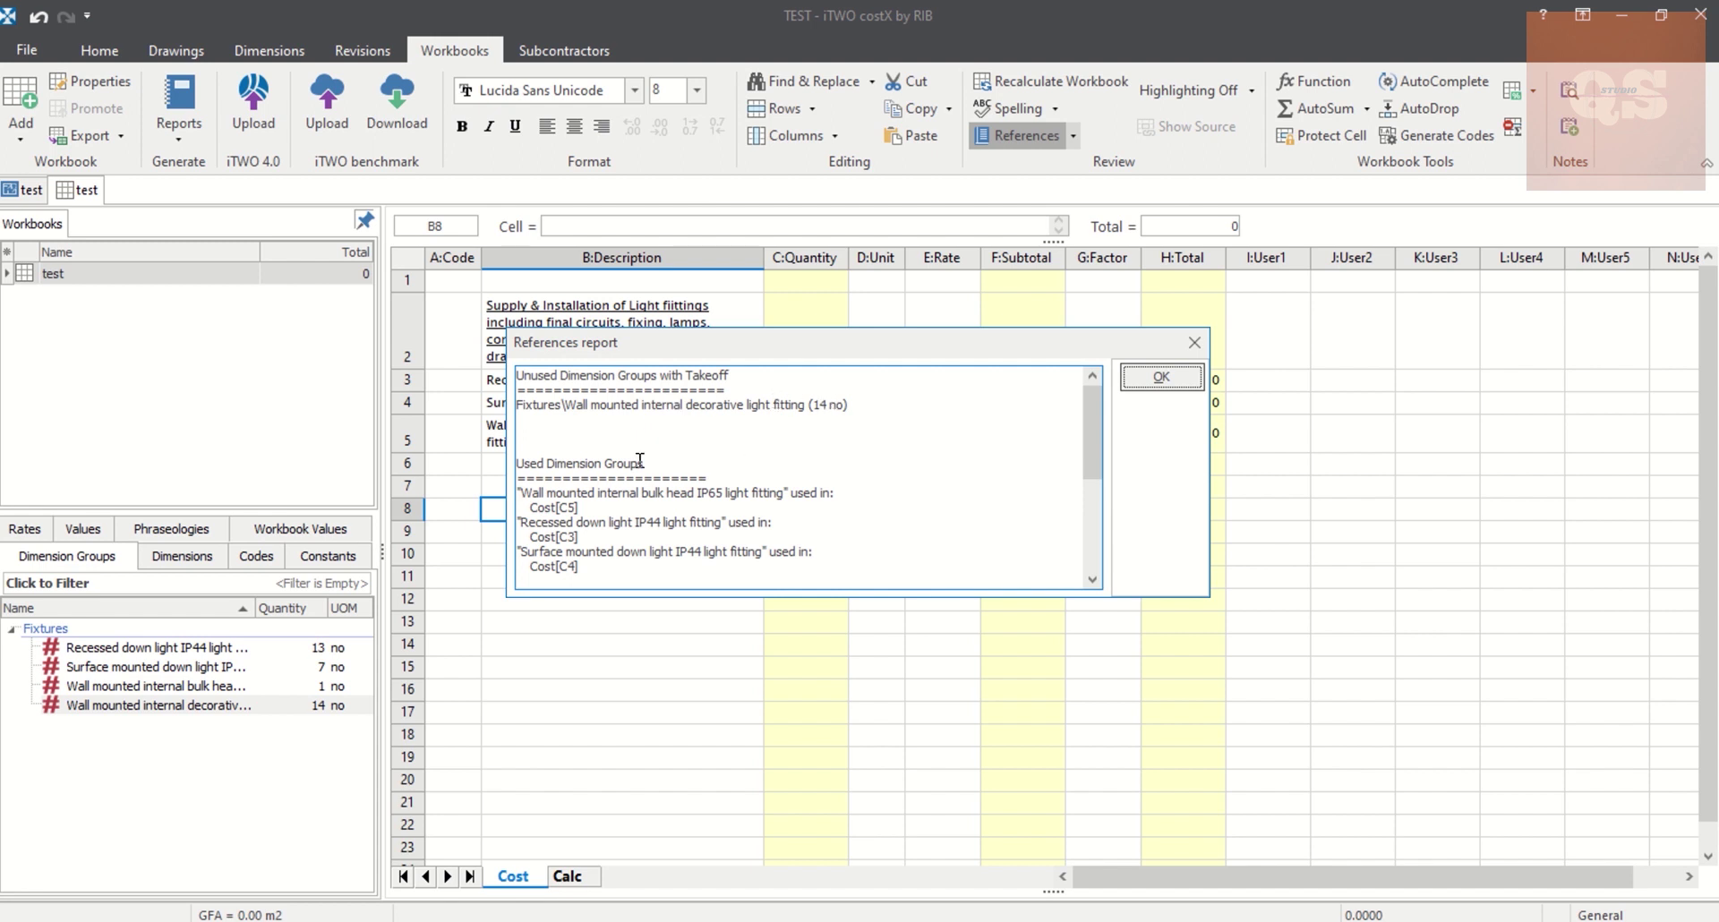
left_click_drag(648, 464, 517, 464)
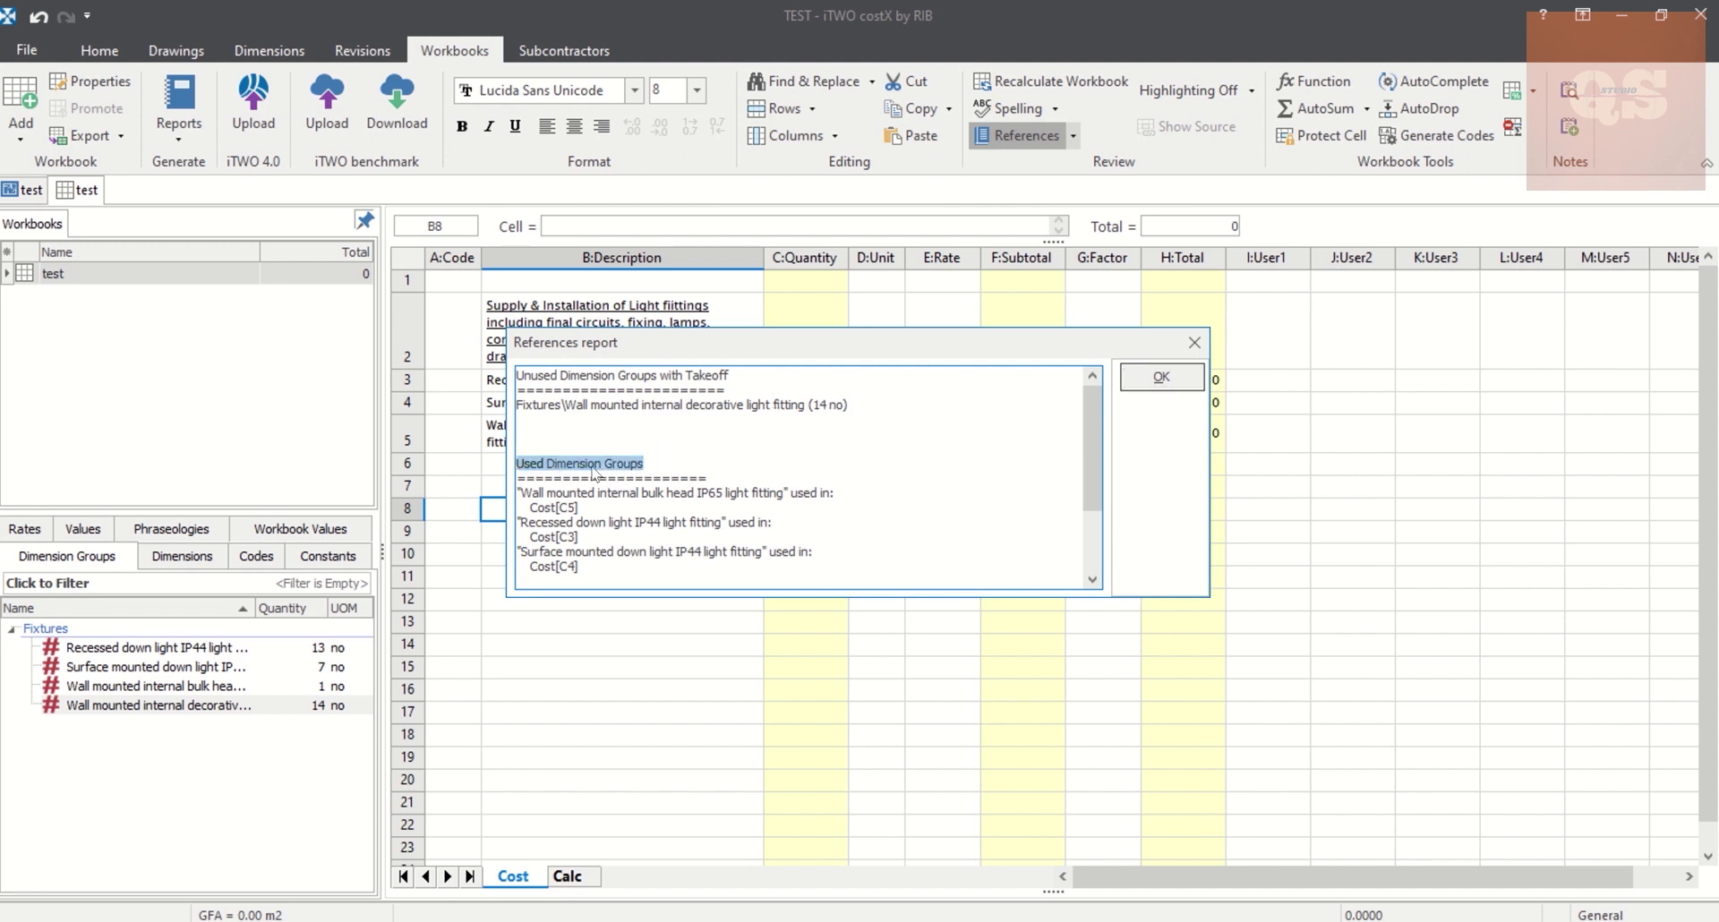
scroll(595, 470, "down", 3)
scroll(596, 470, "up", 3)
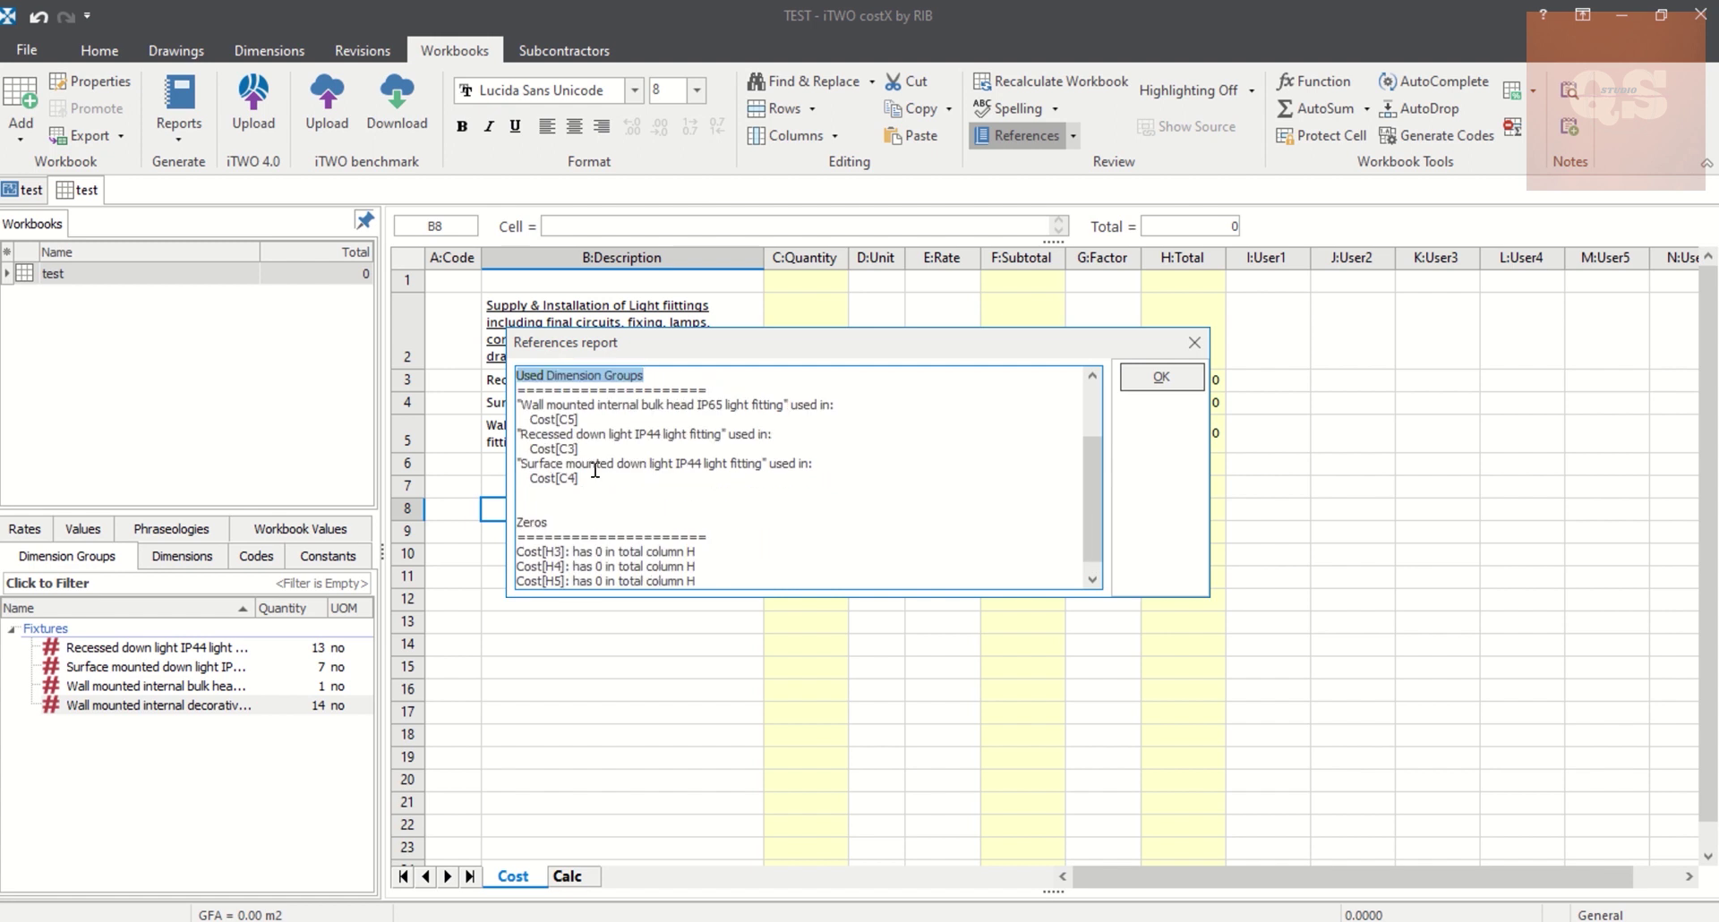
scroll(620, 440, "up", 2)
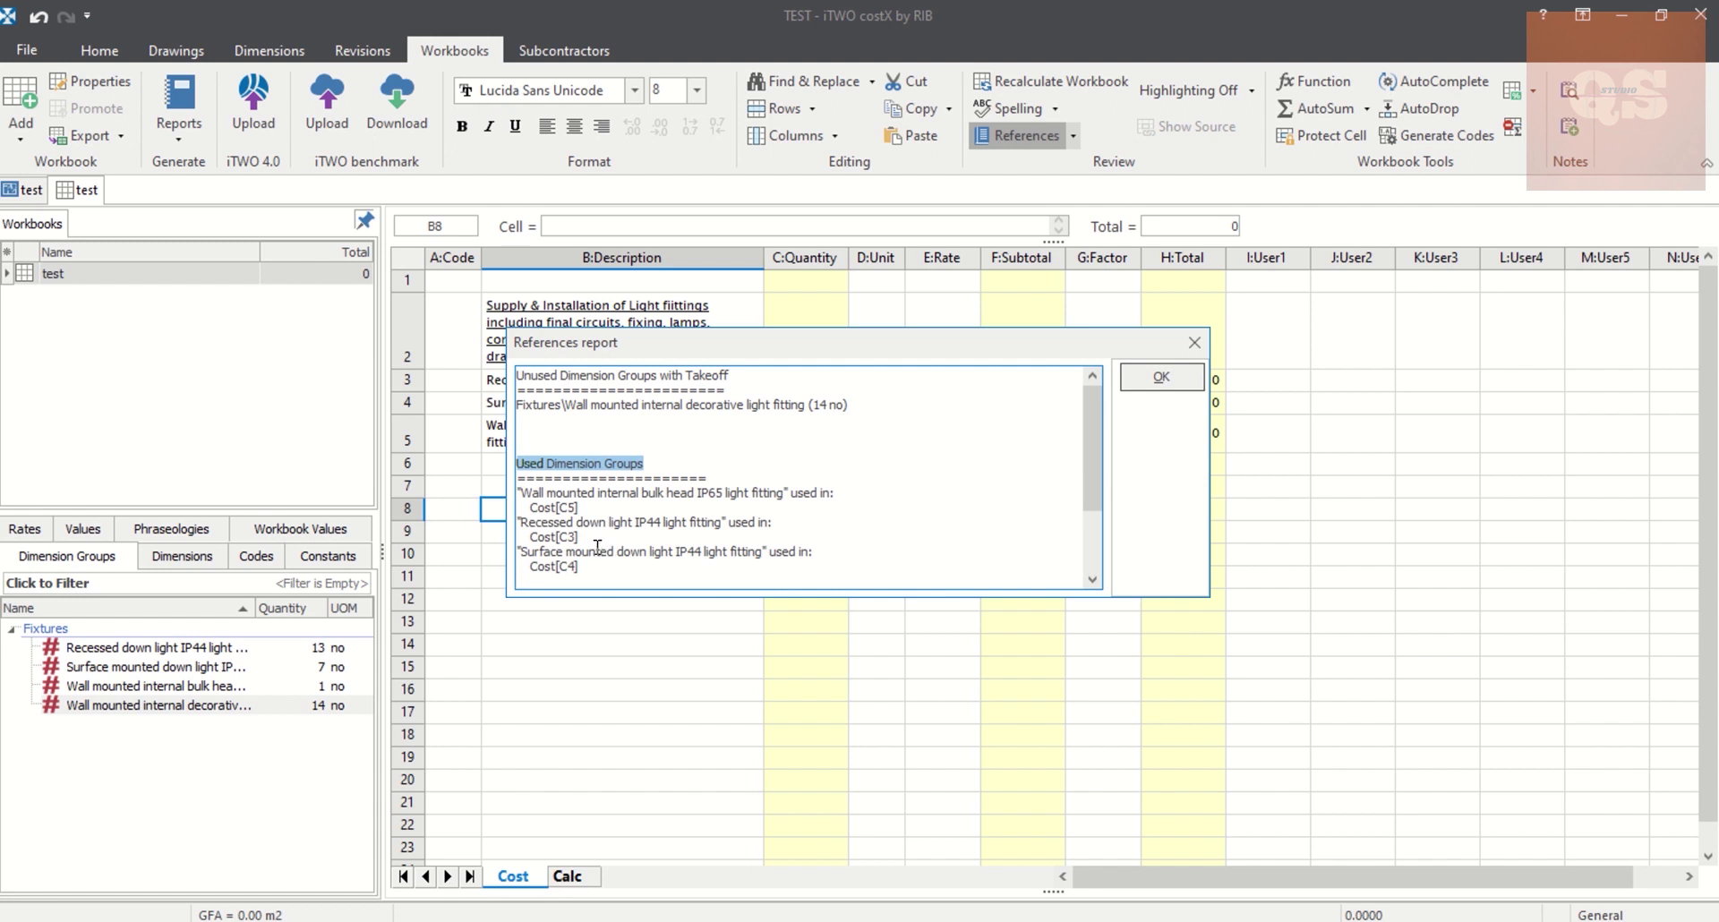
left_click(852, 406)
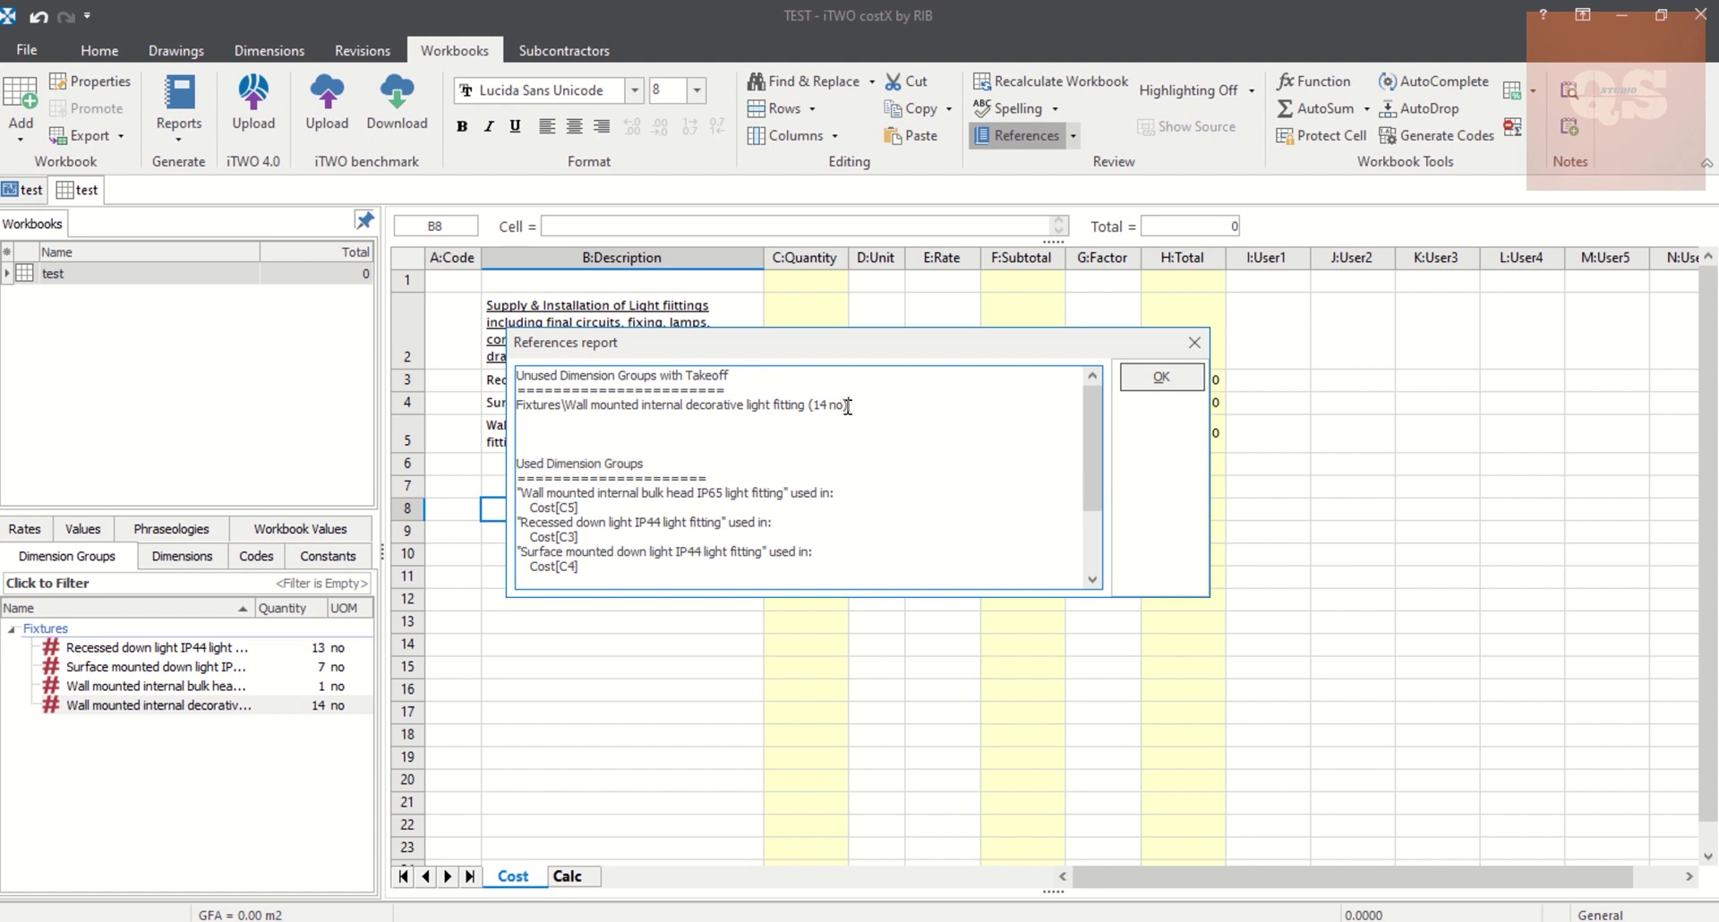
left_click_drag(846, 406, 518, 374)
left_click(749, 382)
left_click(1161, 377)
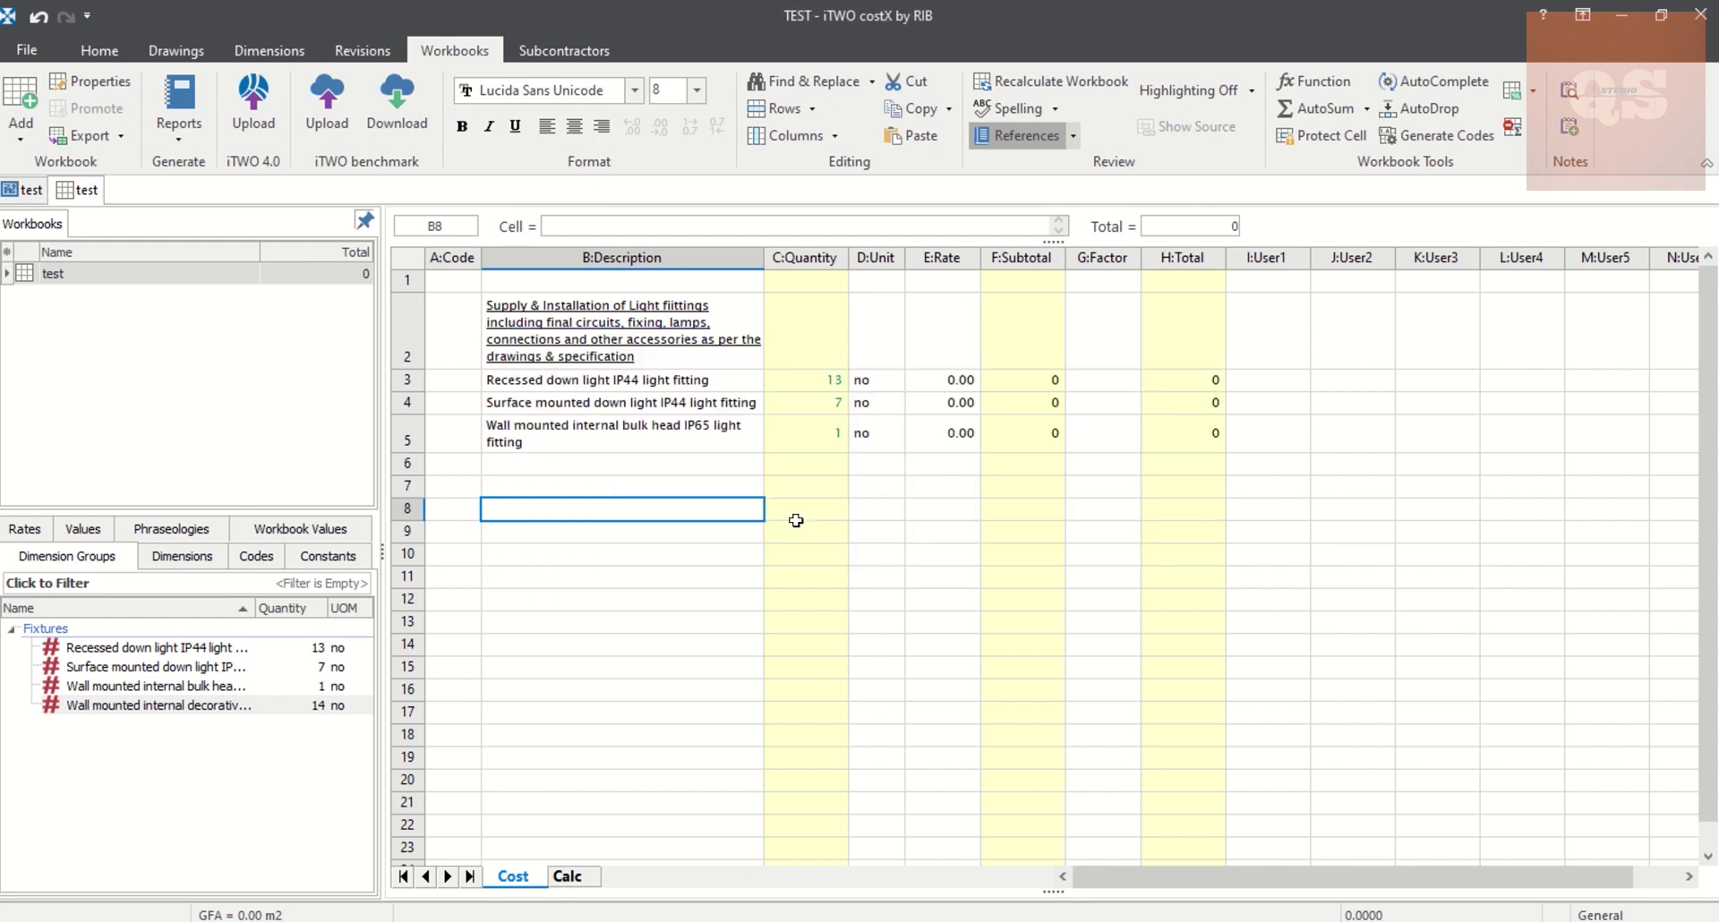
Drop the decorative light fitting group into row 6 and confirm its 14 no quantity
left_click(175, 709)
left_click_drag(170, 716, 549, 465)
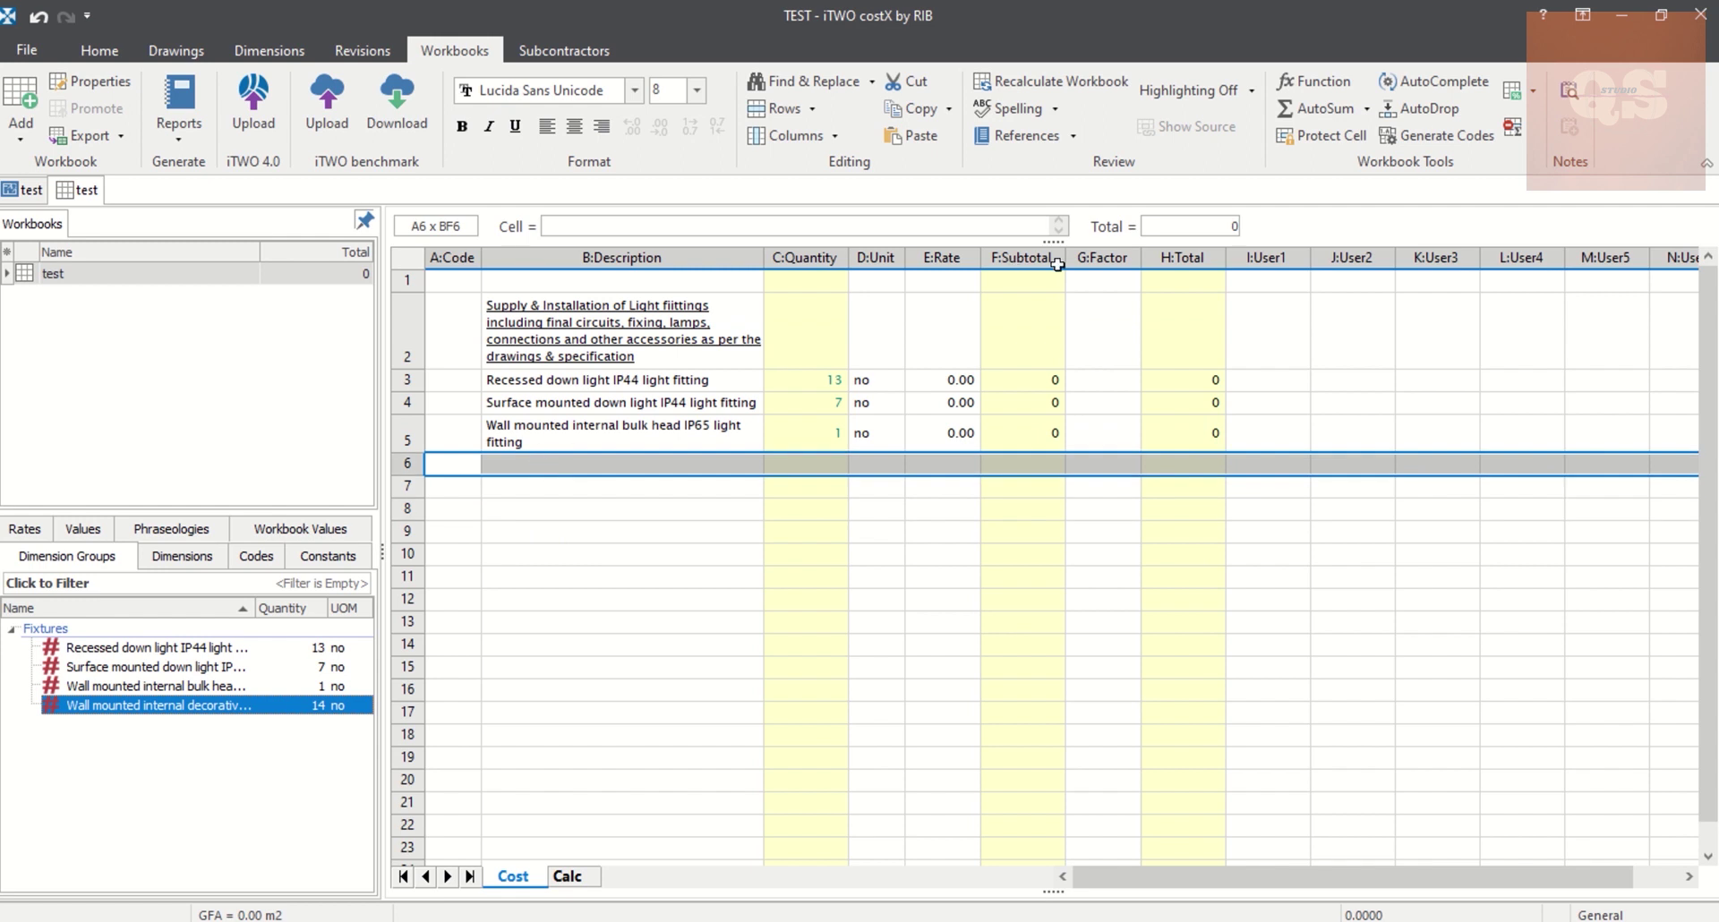
left_click_drag(1058, 264, 1046, 282)
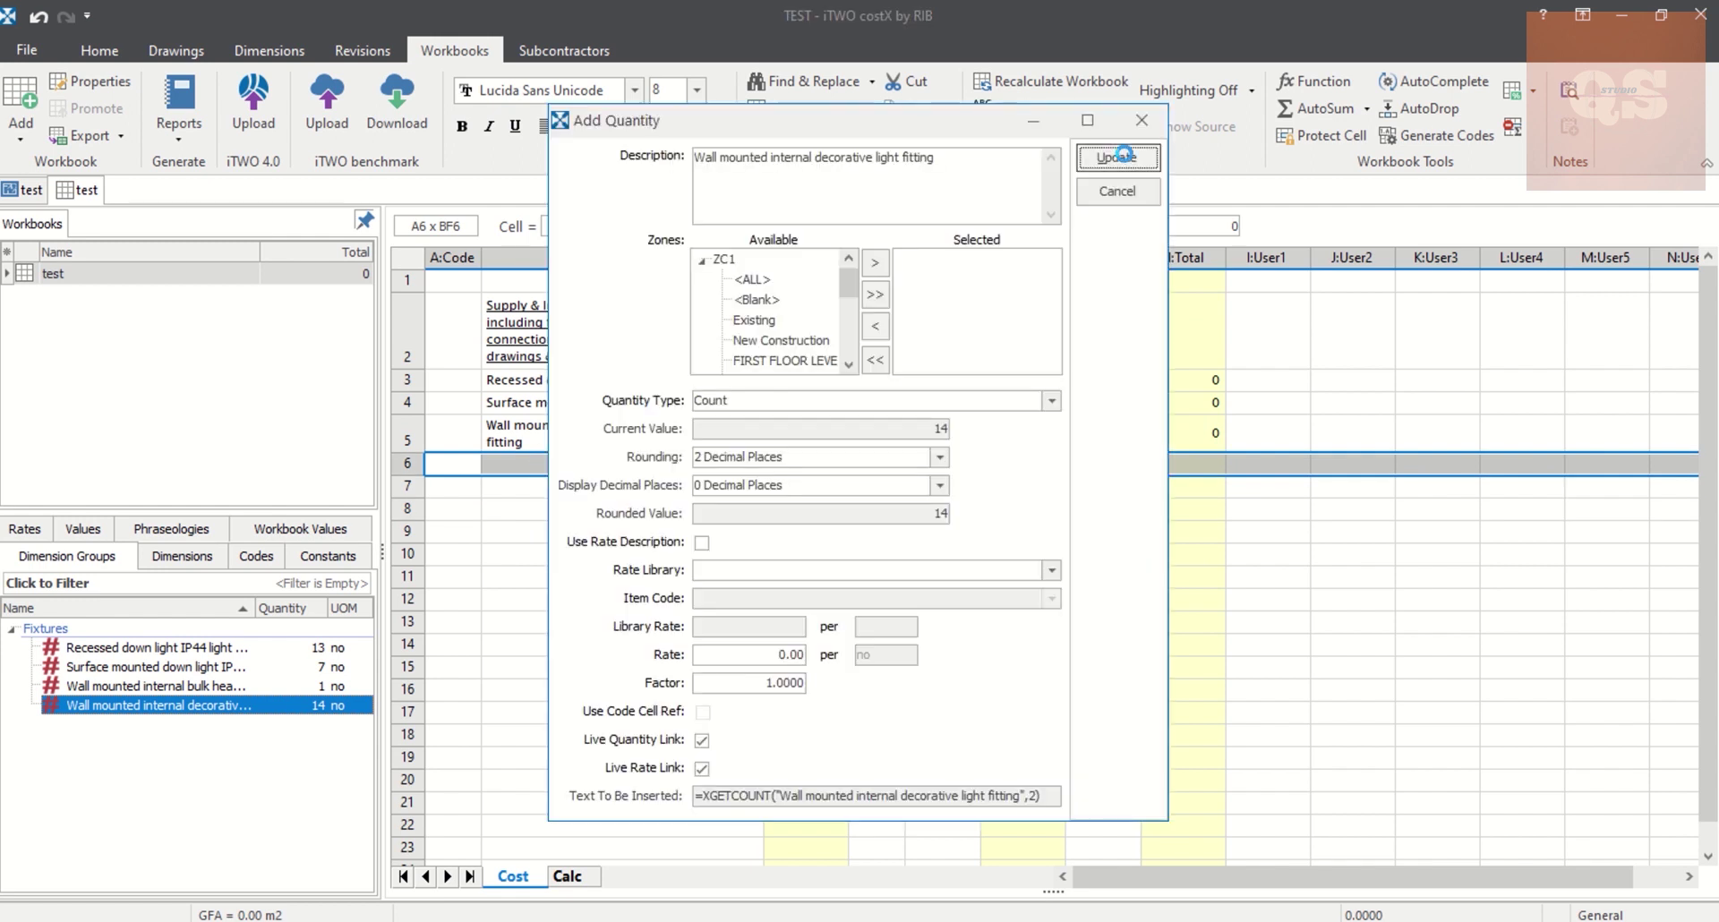
left_click(1119, 157)
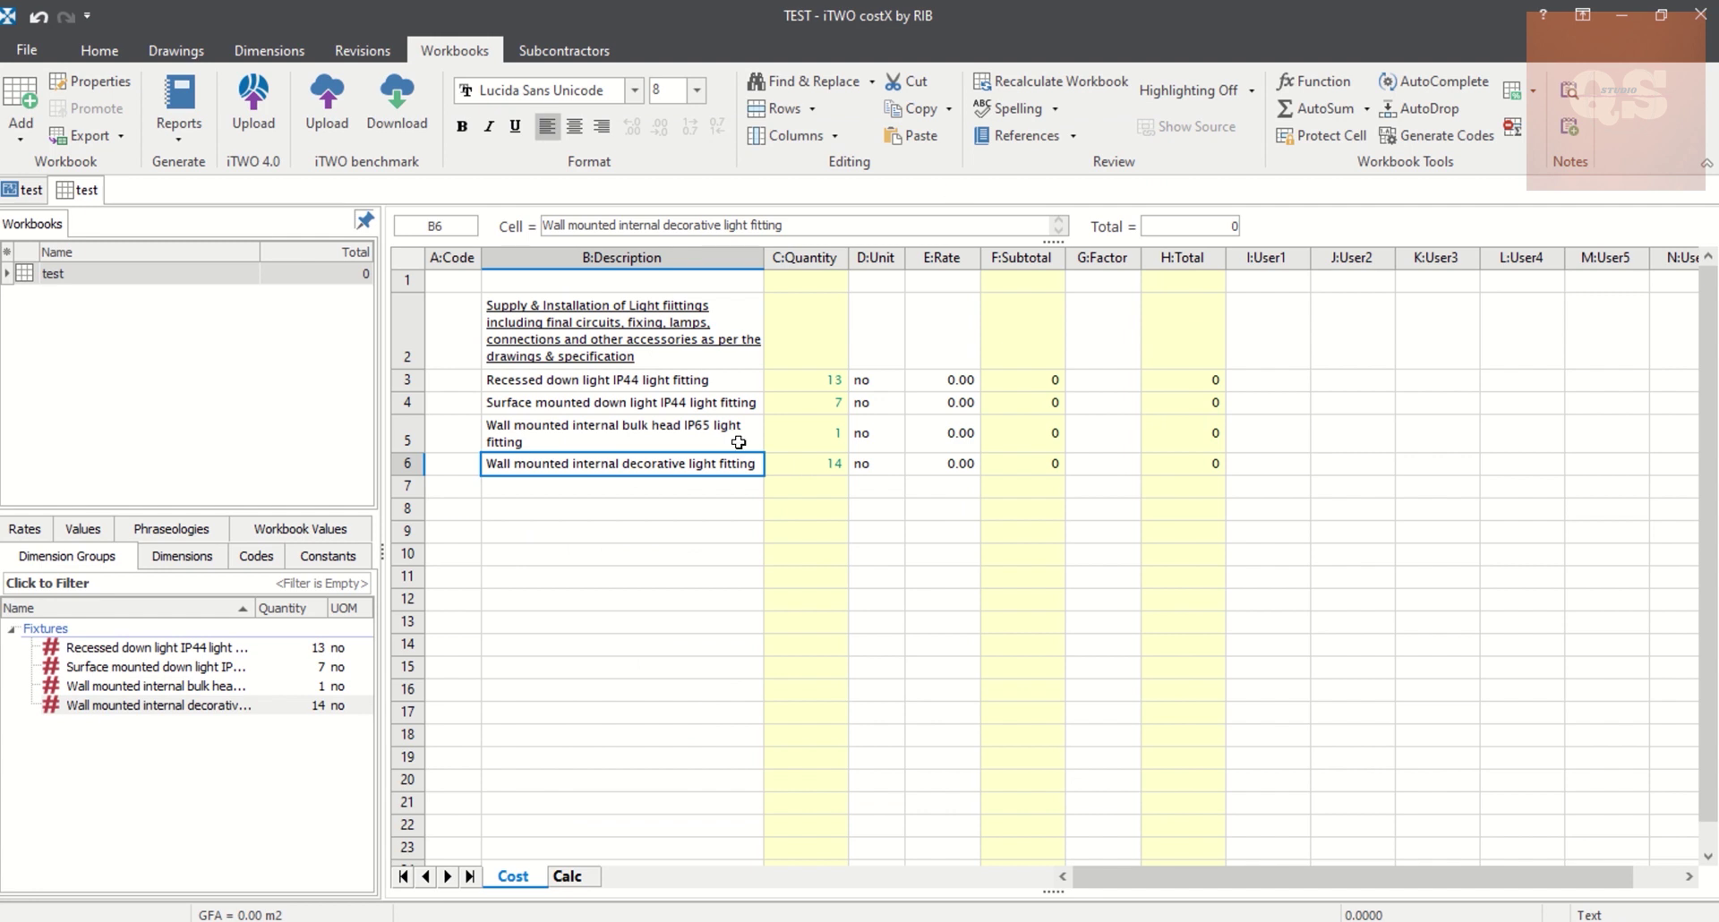
left_click(1013, 139)
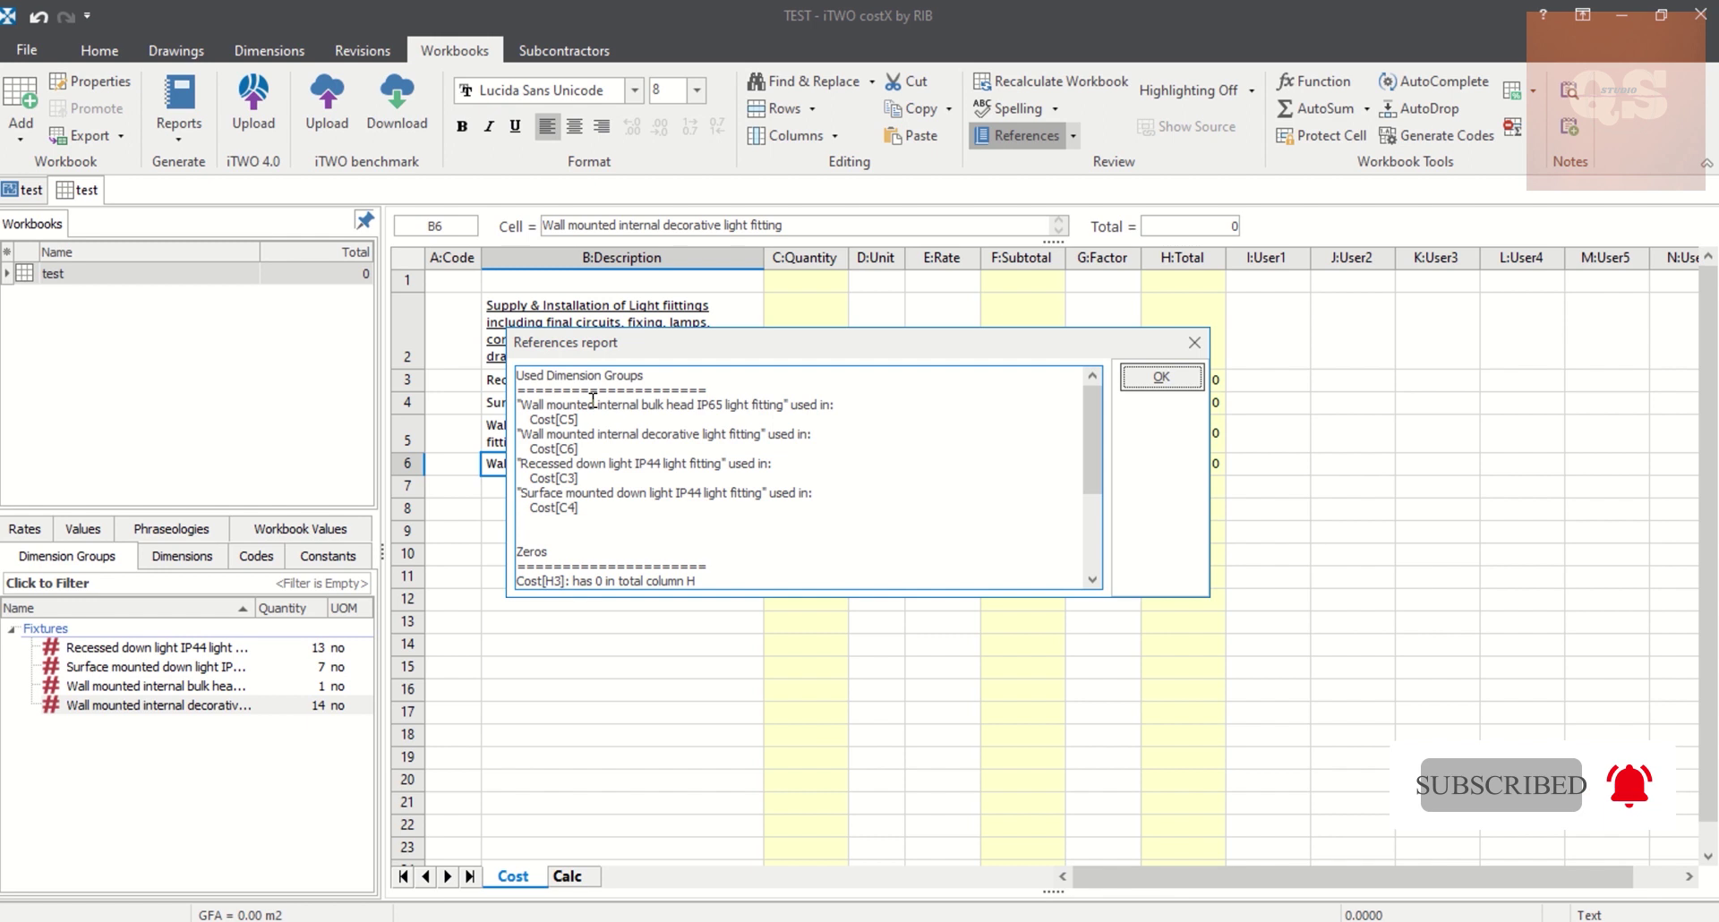
key("Return")
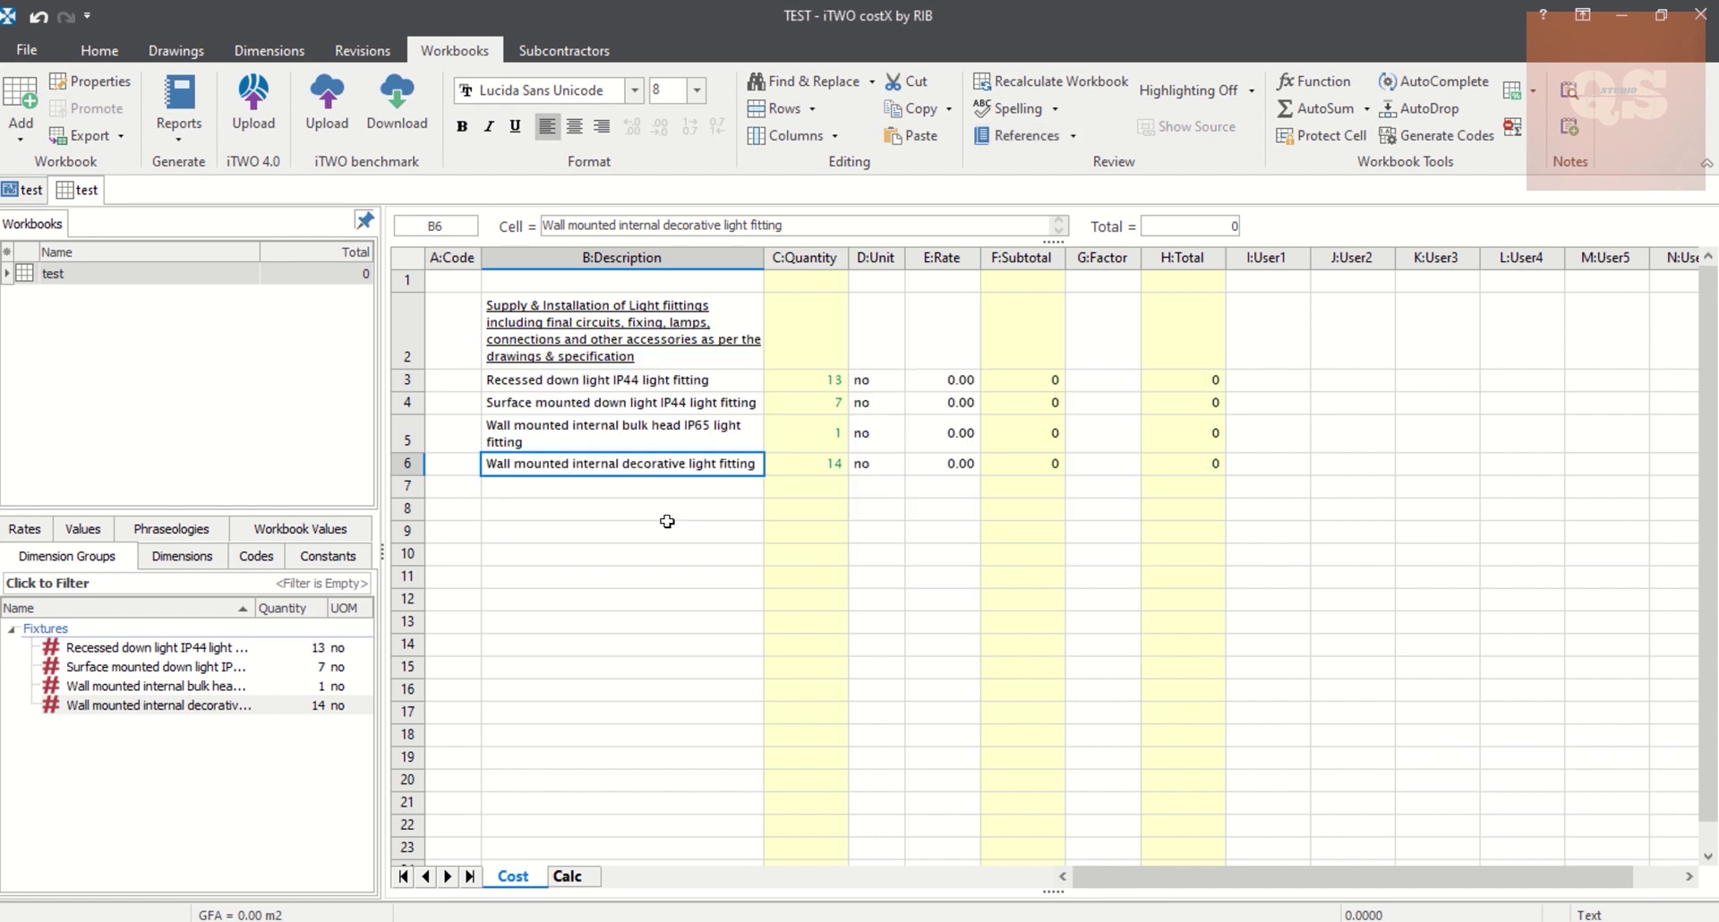